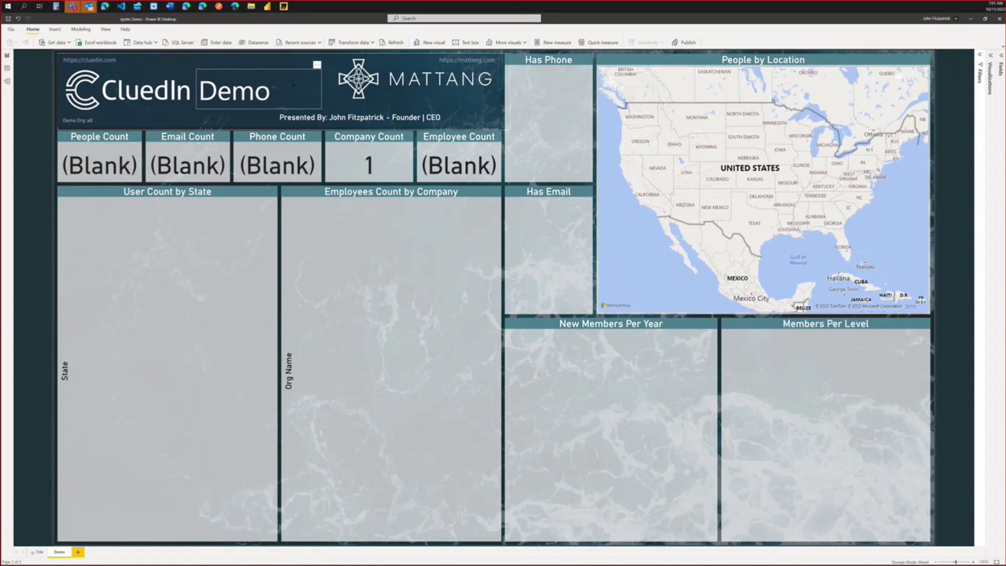
- Switch to CluedIn in the browser and view the breakdown of used entity types
{"action": "key", "text": "alt+Tab"}
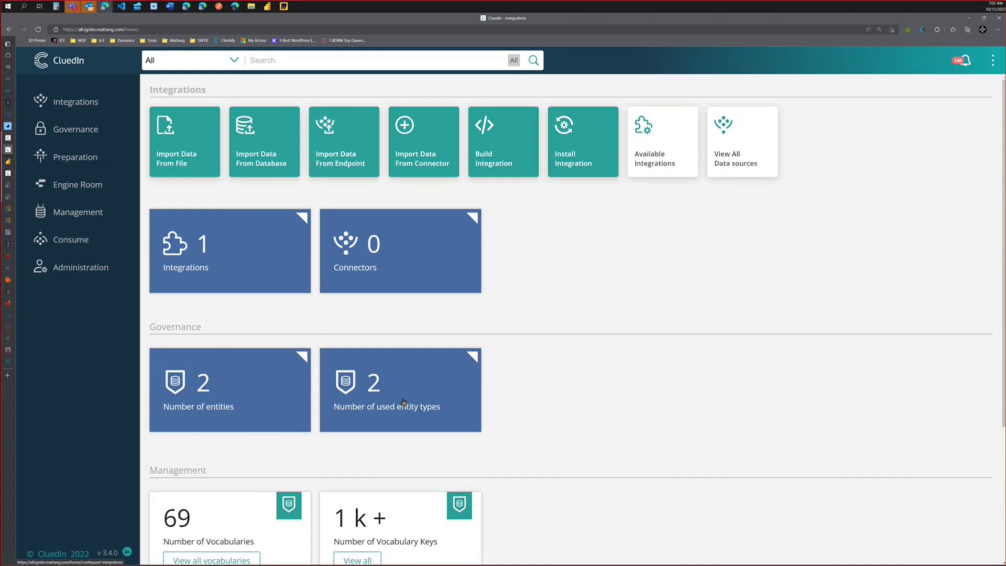
{"action": "left_click", "coordinate": [387, 390]}
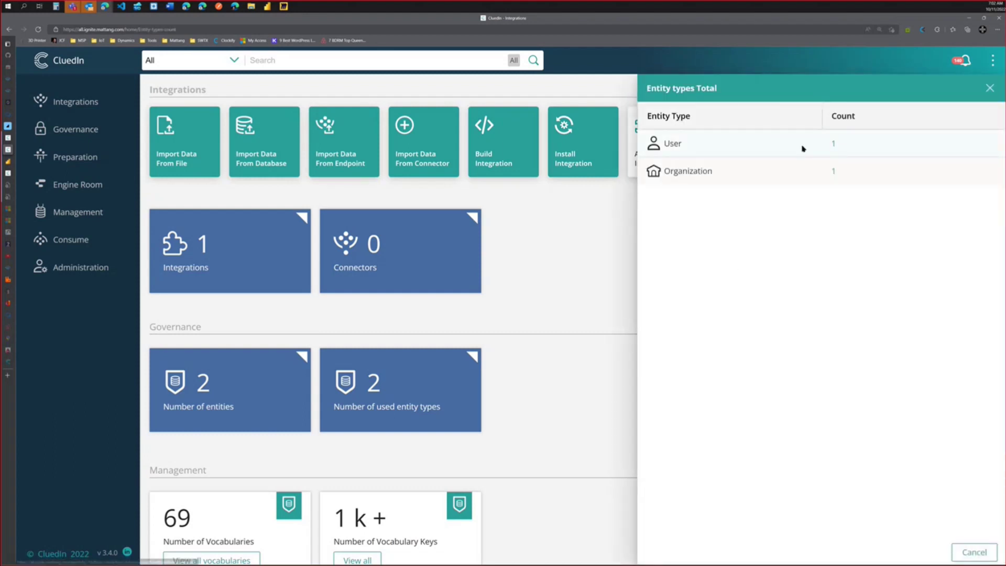
{"action": "left_click", "coordinate": [990, 88]}
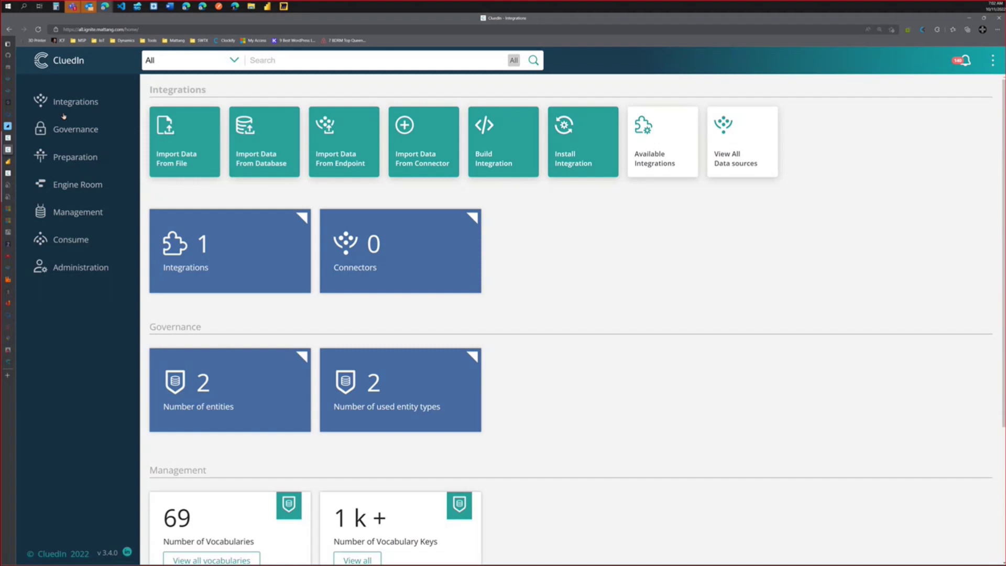
- Look through the Governance, Preparation, Engine Room, Management and Consume sections
{"action": "left_click", "coordinate": [61, 135]}
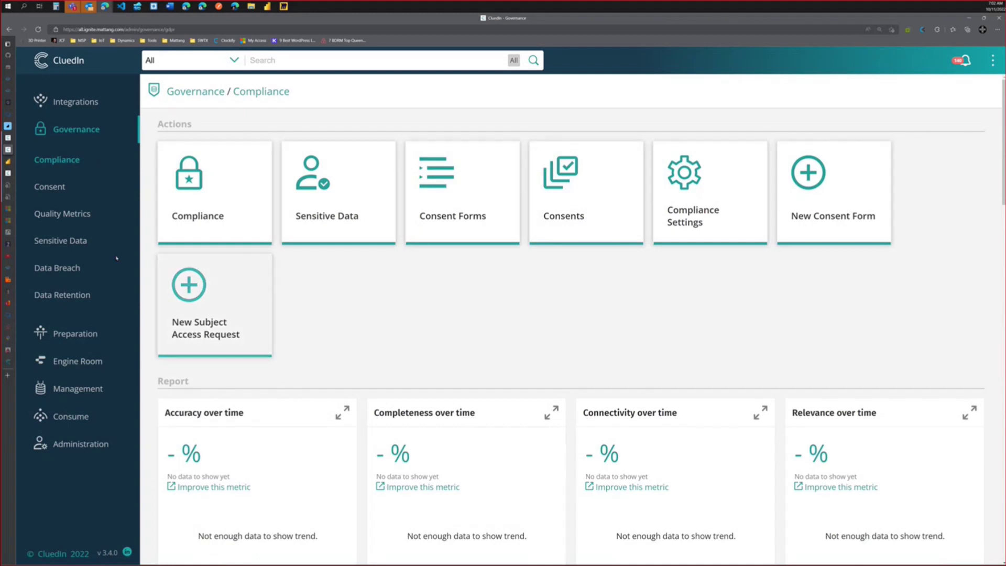
{"action": "left_click", "coordinate": [95, 333]}
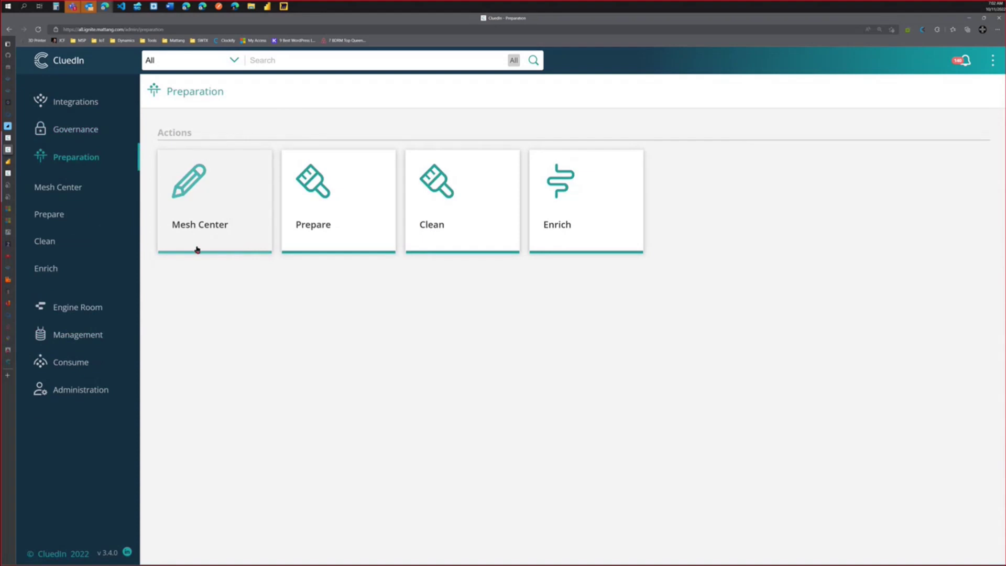
{"action": "left_click", "coordinate": [76, 309]}
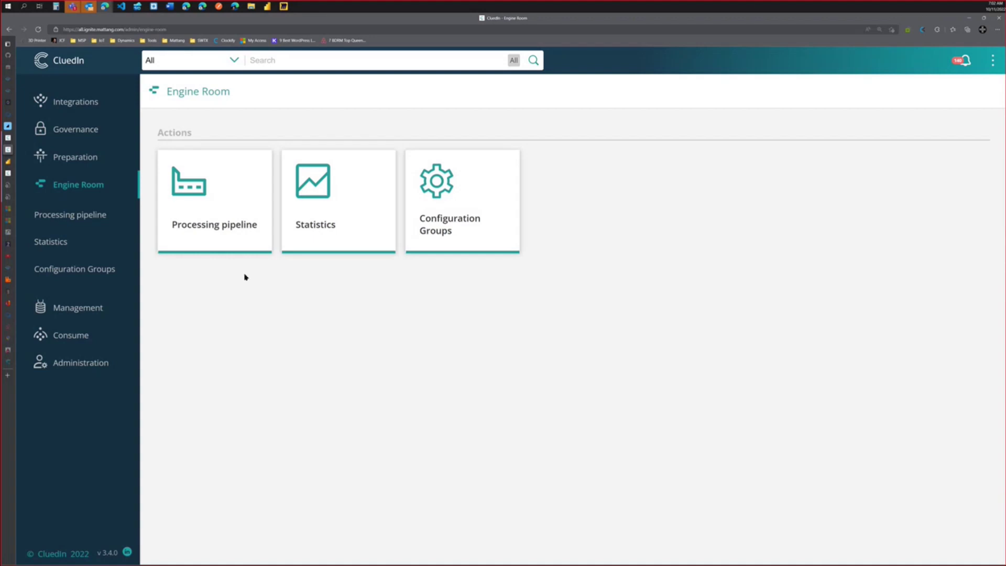
{"action": "left_click", "coordinate": [76, 307]}
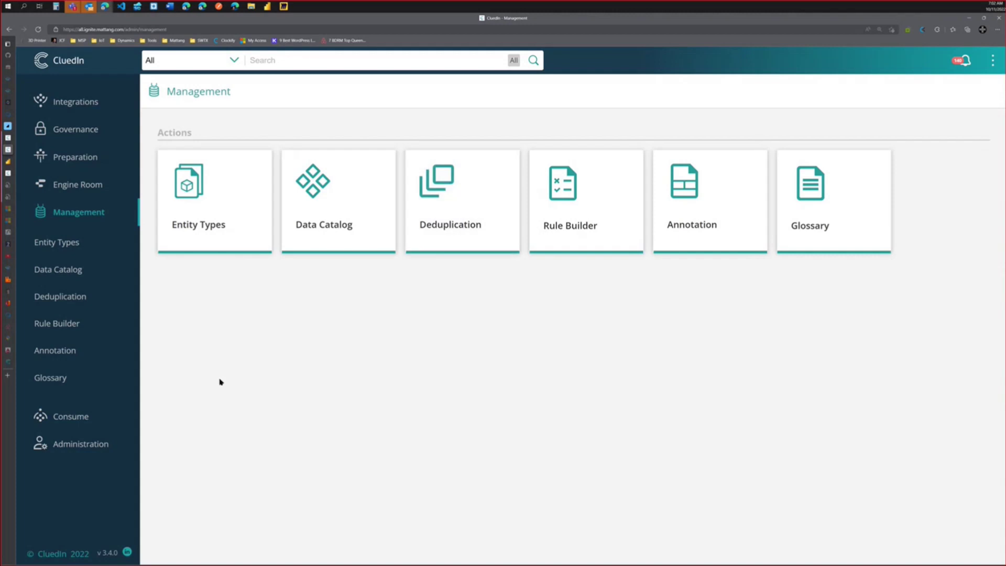
{"action": "left_click", "coordinate": [59, 417]}
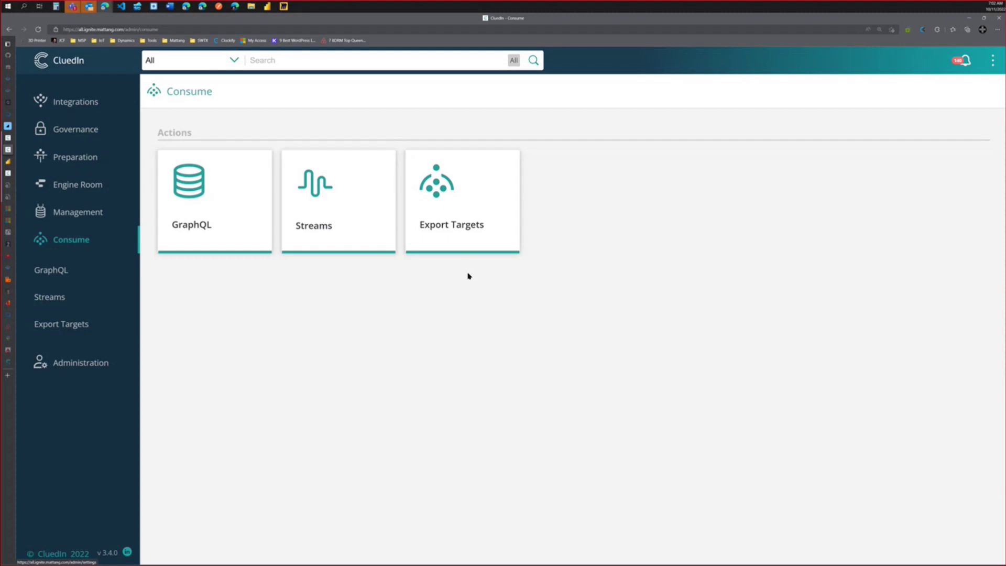
- Review the configured export targets and the list of all streams in the Consume section
{"action": "left_click", "coordinate": [422, 246]}
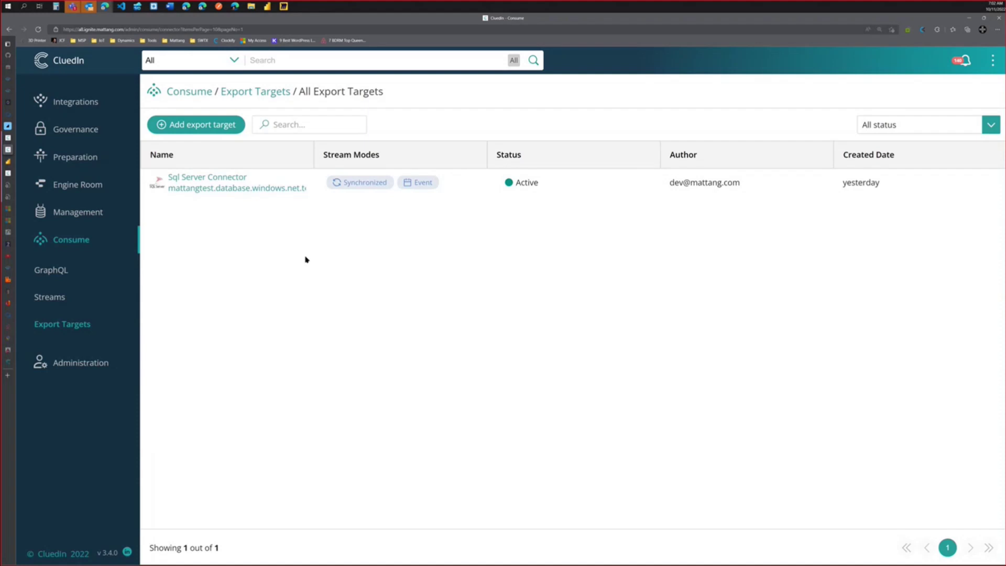
{"action": "key", "text": "alt+Left"}
{"action": "left_click", "coordinate": [310, 207]}
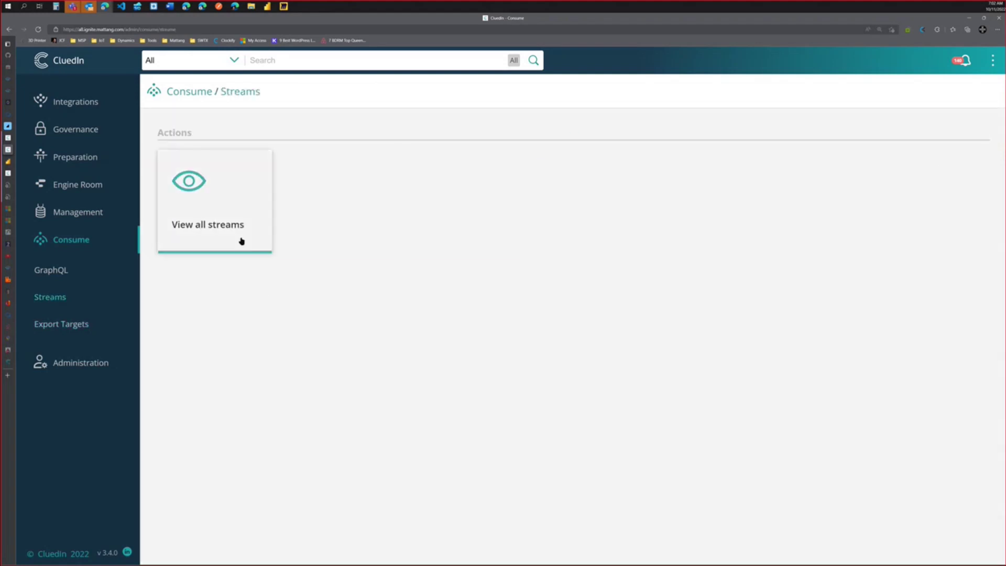
{"action": "left_click", "coordinate": [234, 206]}
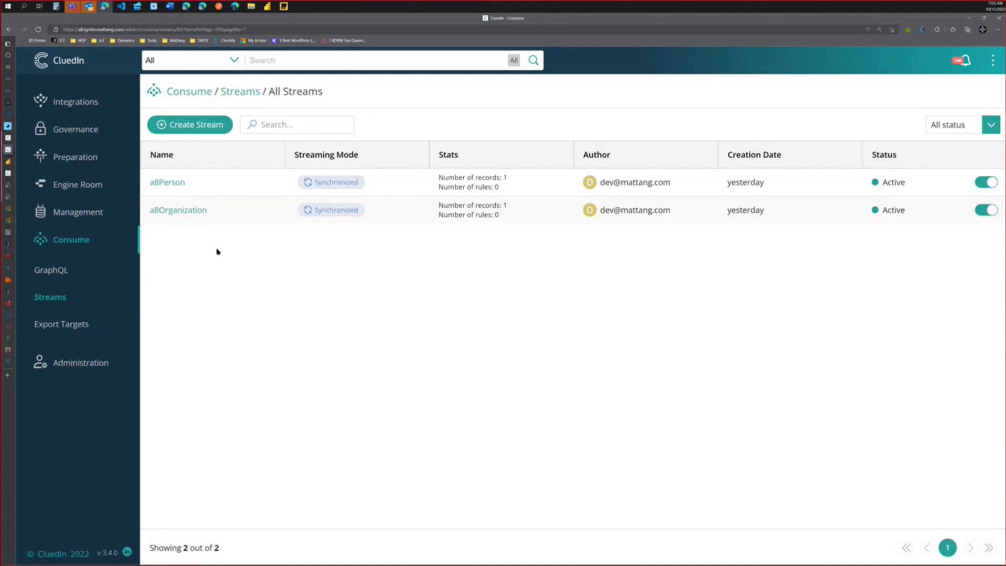
- Start a data import from file in Integrations and add Companies.csv as the source file
{"action": "left_click", "coordinate": [75, 101]}
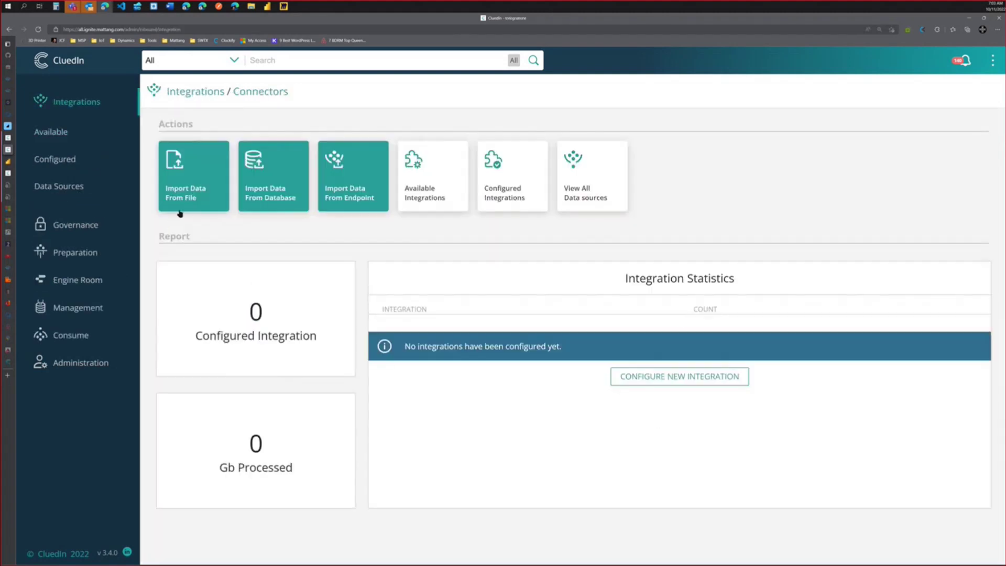
{"action": "left_click", "coordinate": [181, 175]}
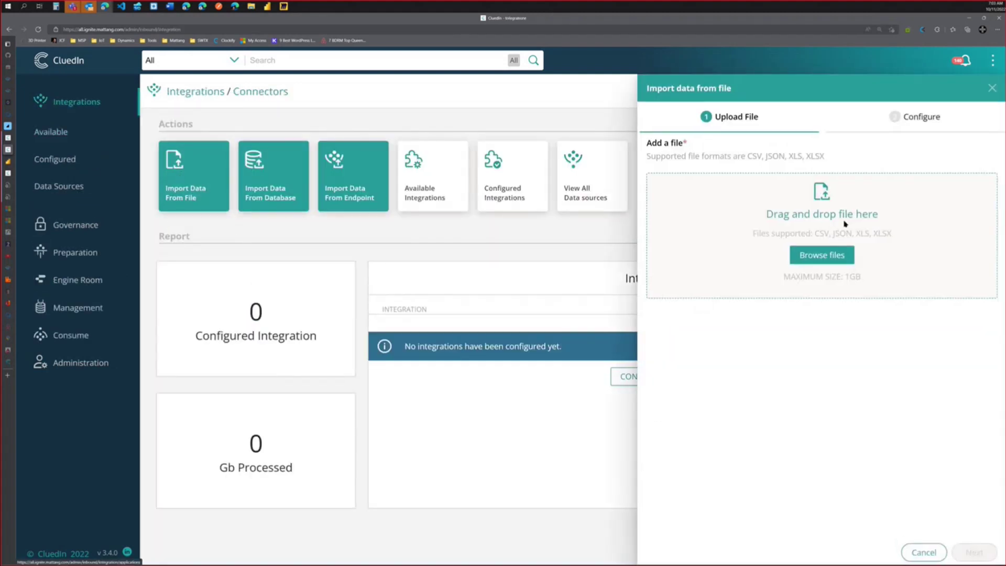
{"action": "left_click", "coordinate": [821, 254]}
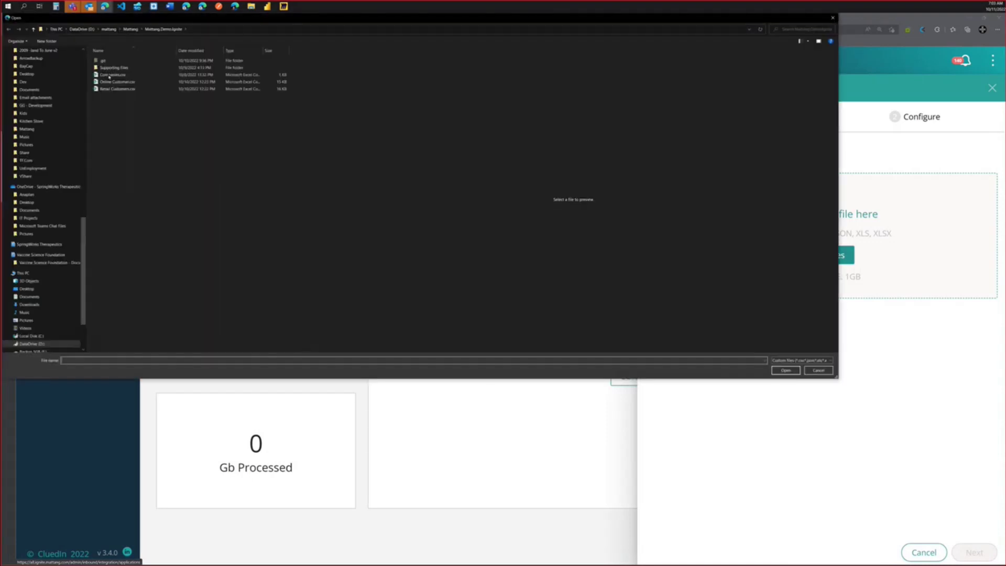
{"action": "left_click", "coordinate": [112, 74]}
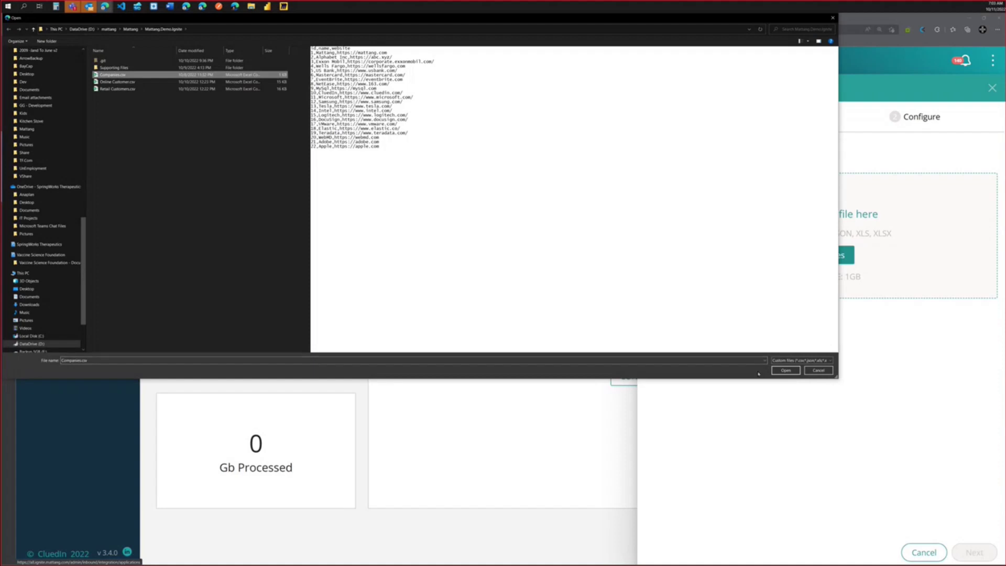
{"action": "left_click", "coordinate": [785, 370]}
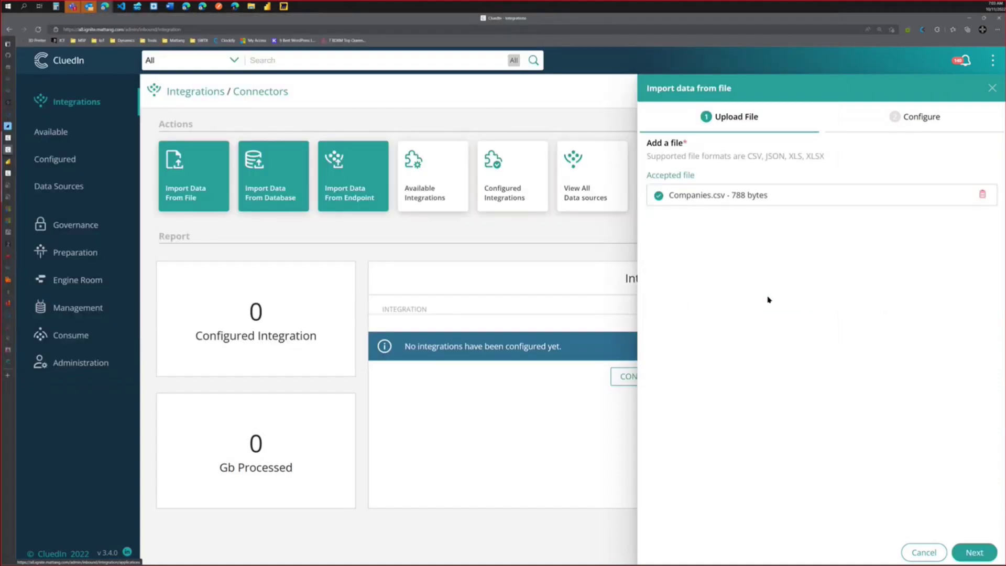
- Assign the Companies.csv import to the group CRM and upload it
{"action": "left_click", "coordinate": [974, 554]}
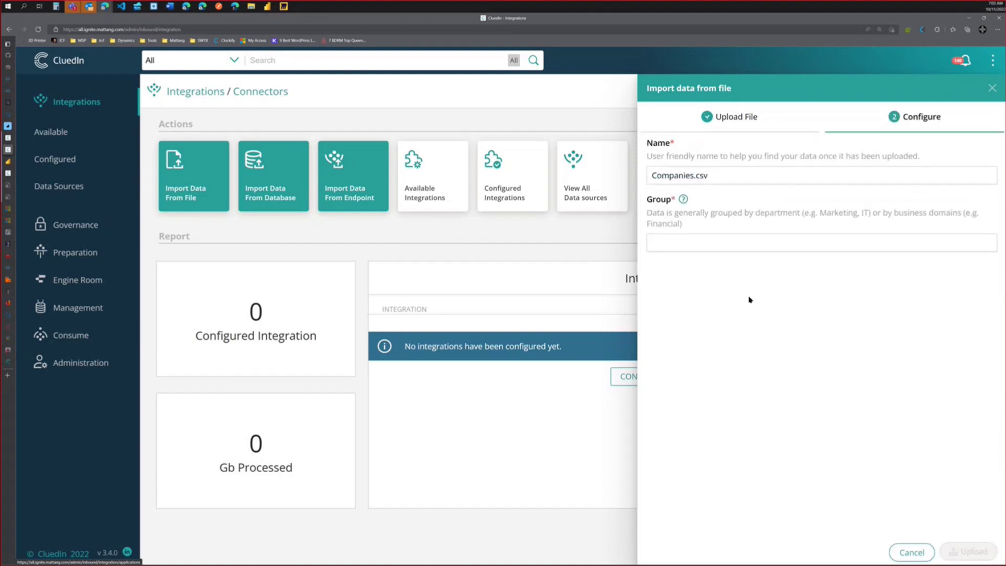
{"action": "left_click", "coordinate": [719, 242]}
{"action": "type", "text": "CR"}
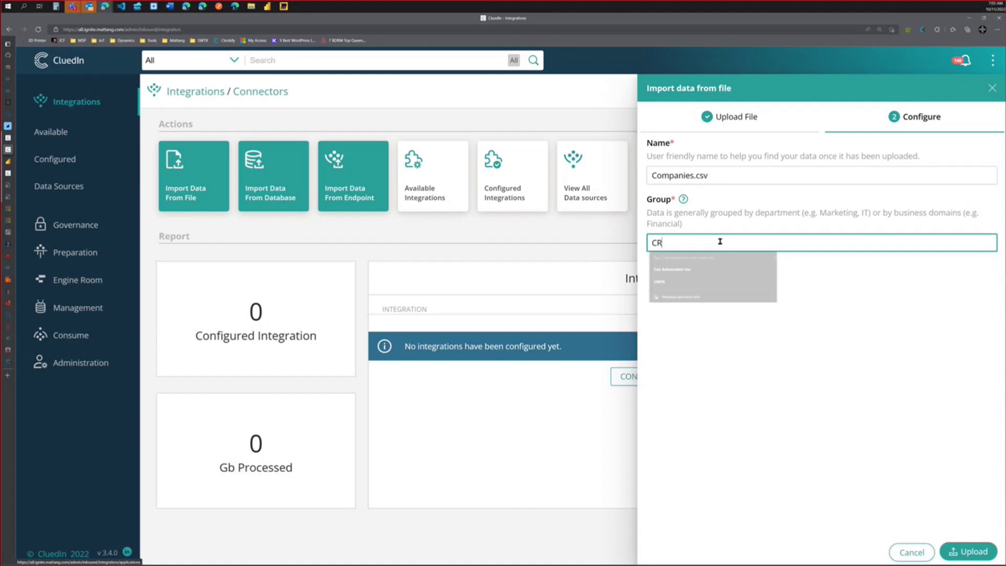
{"action": "type", "text": "M"}
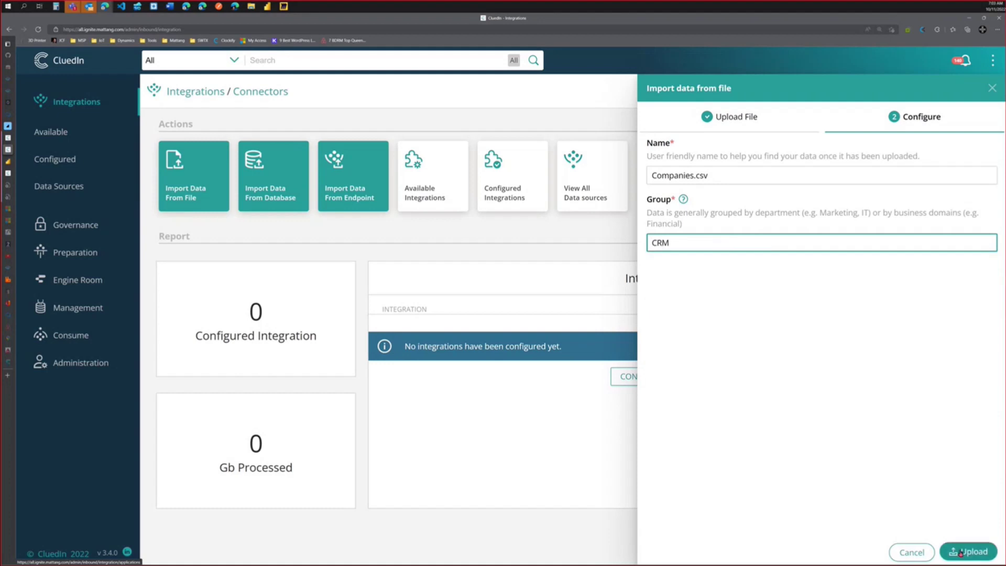
{"action": "left_click", "coordinate": [967, 553]}
{"action": "left_click", "coordinate": [970, 552]}
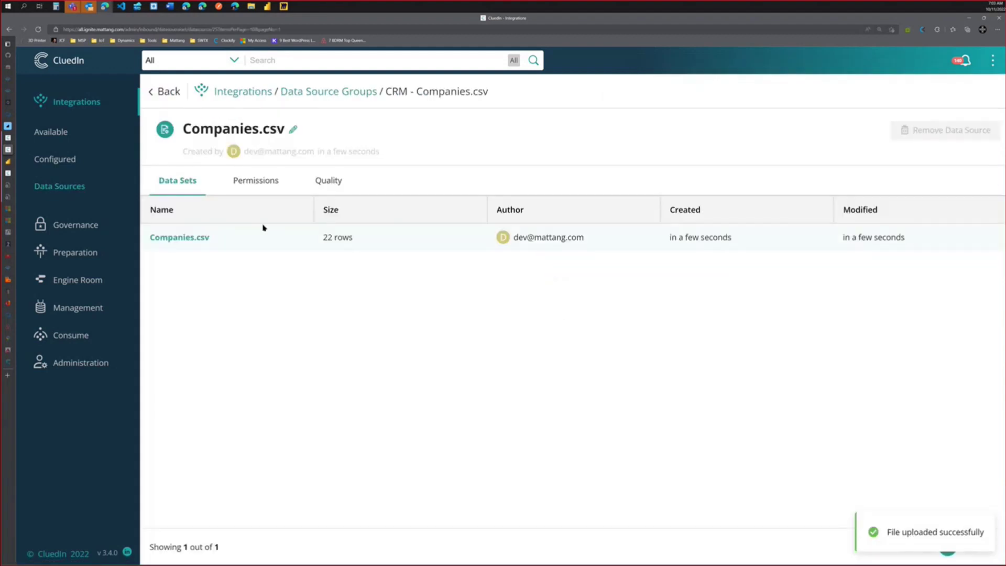
- Open the Companies.csv data set and set up an auto mapping with the entity type Organization
{"action": "left_click", "coordinate": [193, 237]}
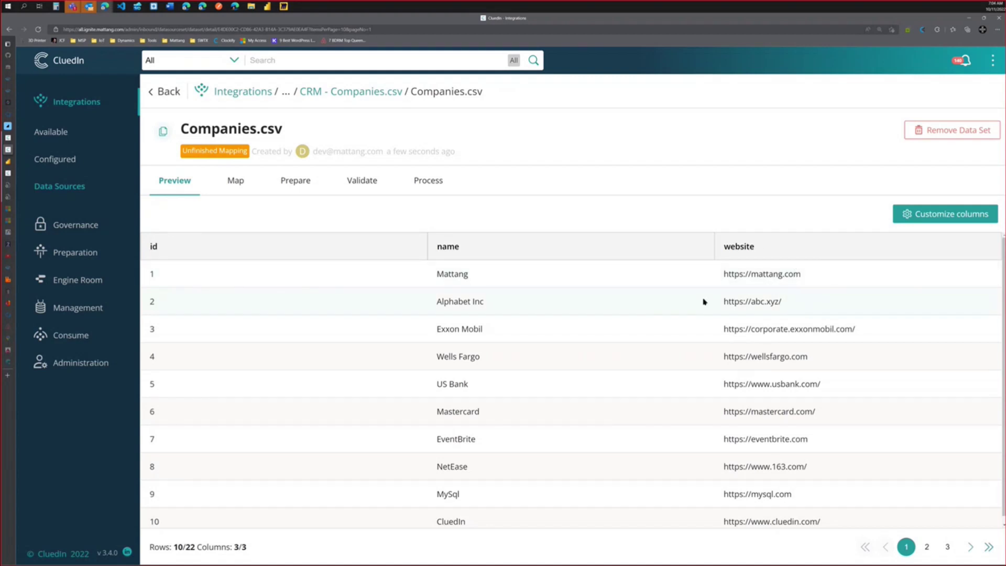
{"action": "left_click", "coordinate": [236, 181]}
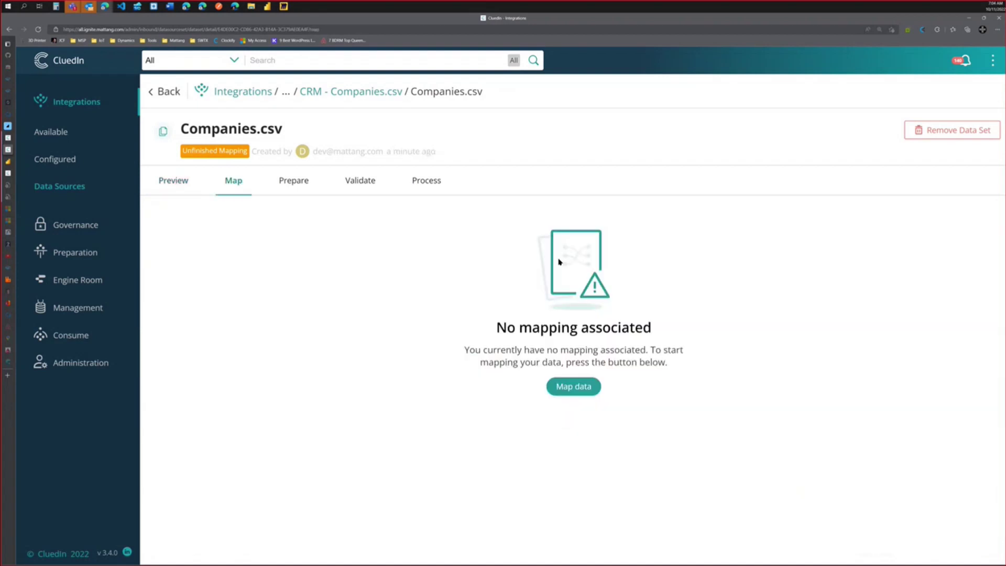
{"action": "left_click", "coordinate": [574, 389]}
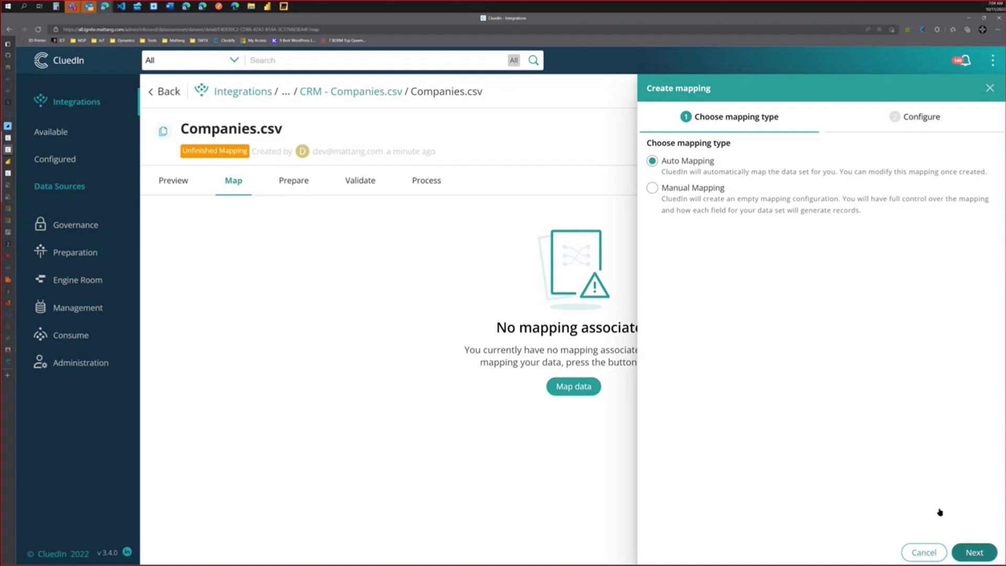
{"action": "left_click", "coordinate": [973, 552]}
{"action": "left_click", "coordinate": [731, 213]}
{"action": "type", "text": "Org"}
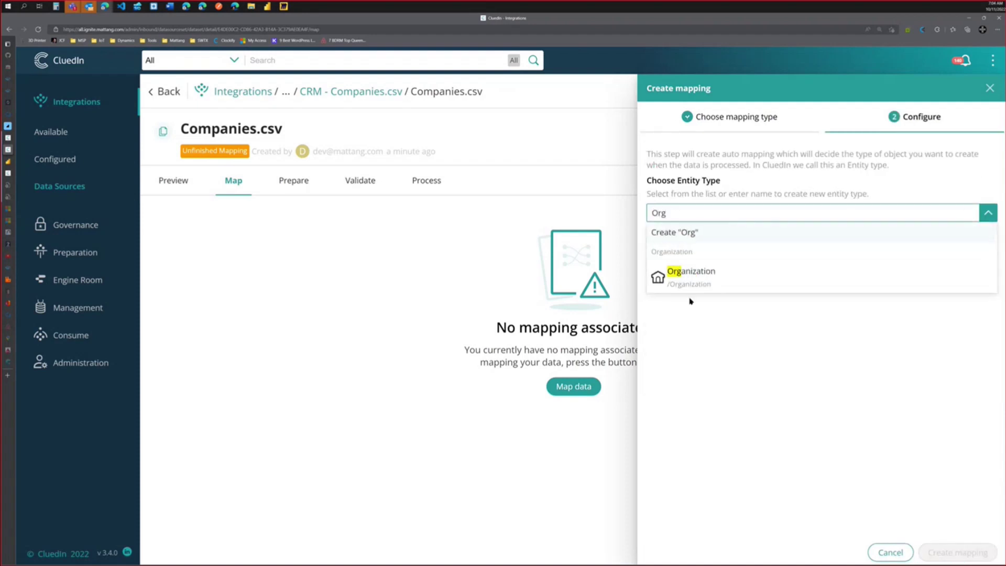
{"action": "left_click", "coordinate": [689, 293]}
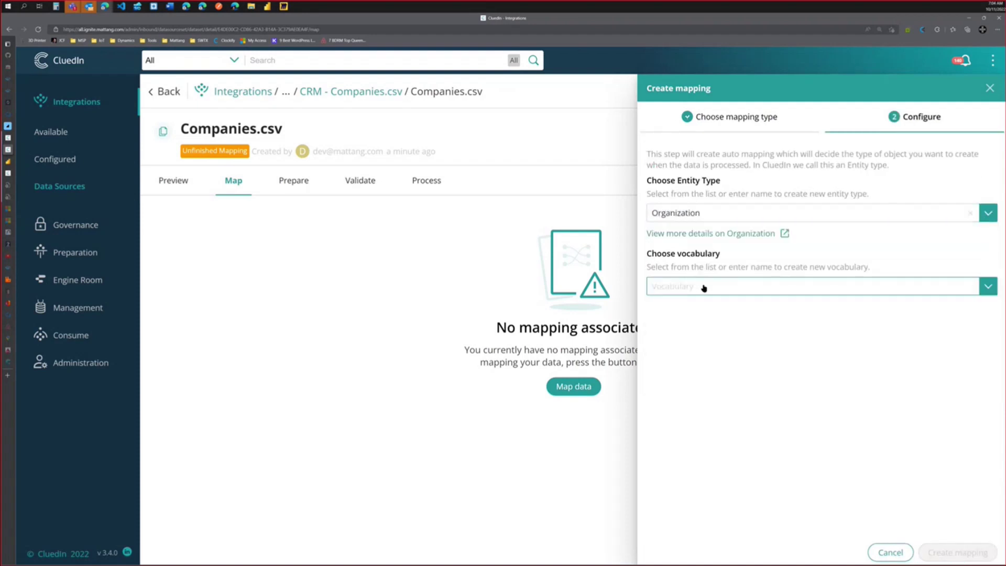
- Choose the existing Organization vocabulary for the mapping and create the mapping
{"action": "left_click", "coordinate": [704, 287]}
{"action": "type", "text": "org"}
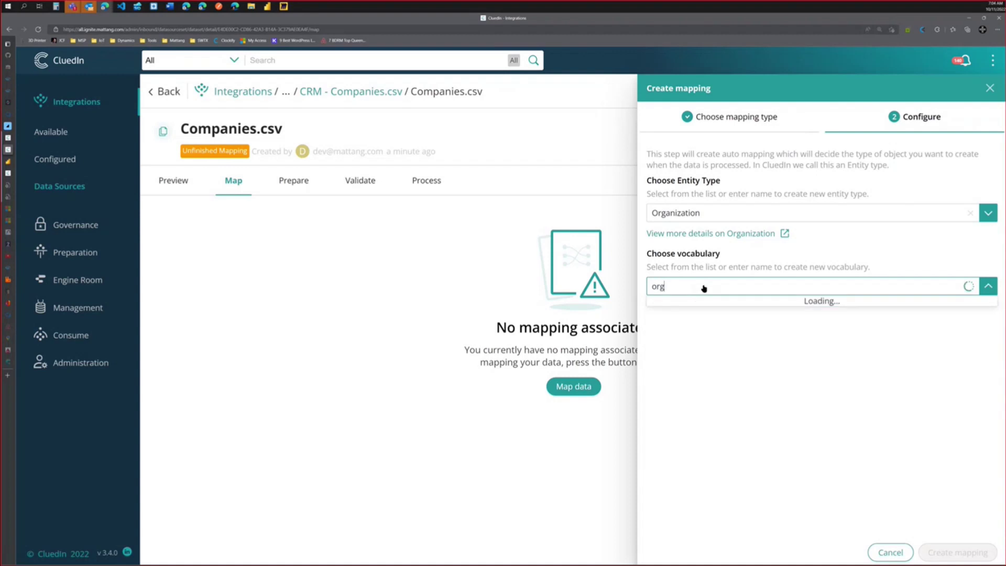
{"action": "scroll", "coordinate": [780, 343], "scroll_direction": "down", "scroll_amount": 5}
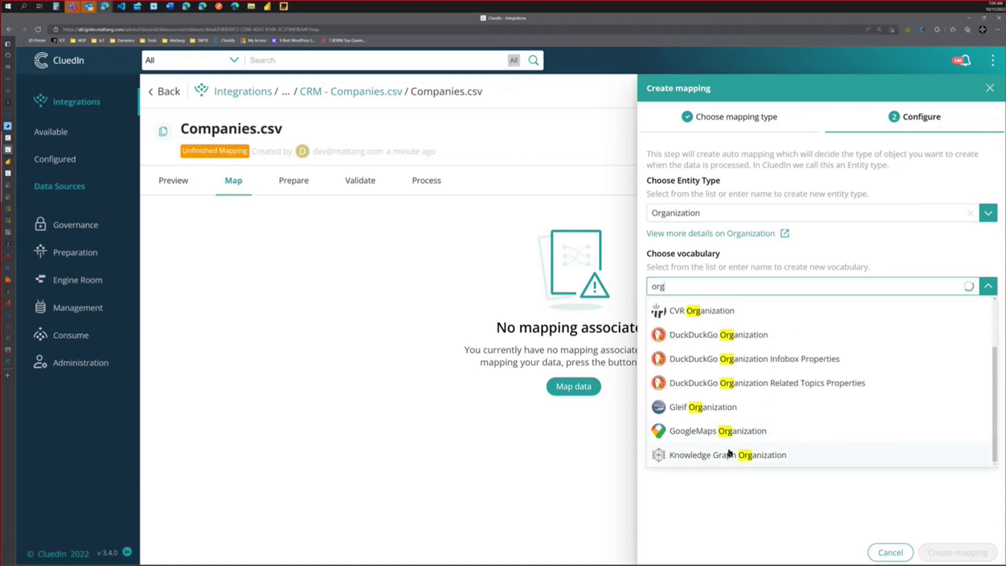
{"action": "scroll", "coordinate": [713, 436], "scroll_direction": "down", "scroll_amount": 1}
{"action": "left_click", "coordinate": [687, 438]}
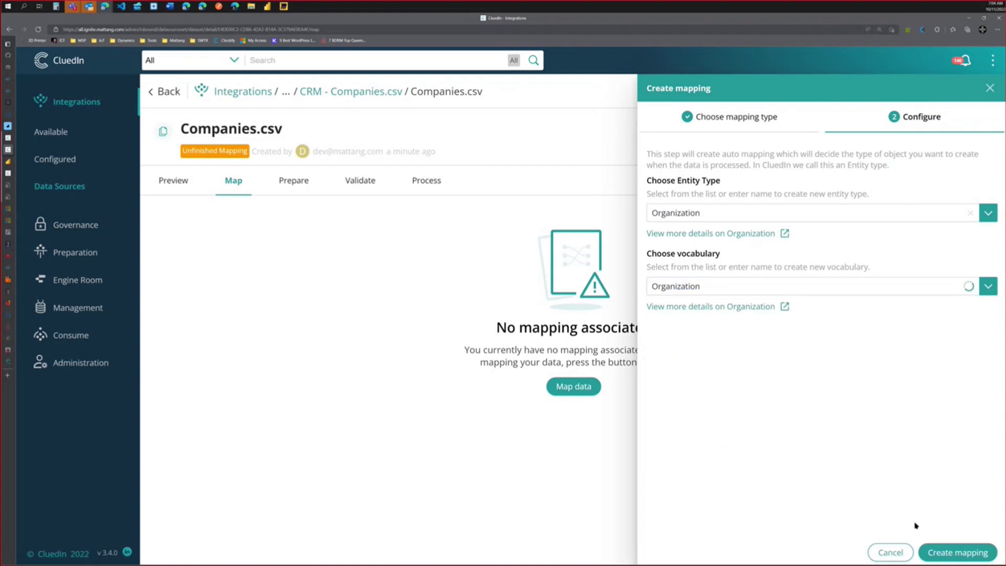
{"action": "left_click", "coordinate": [954, 552]}
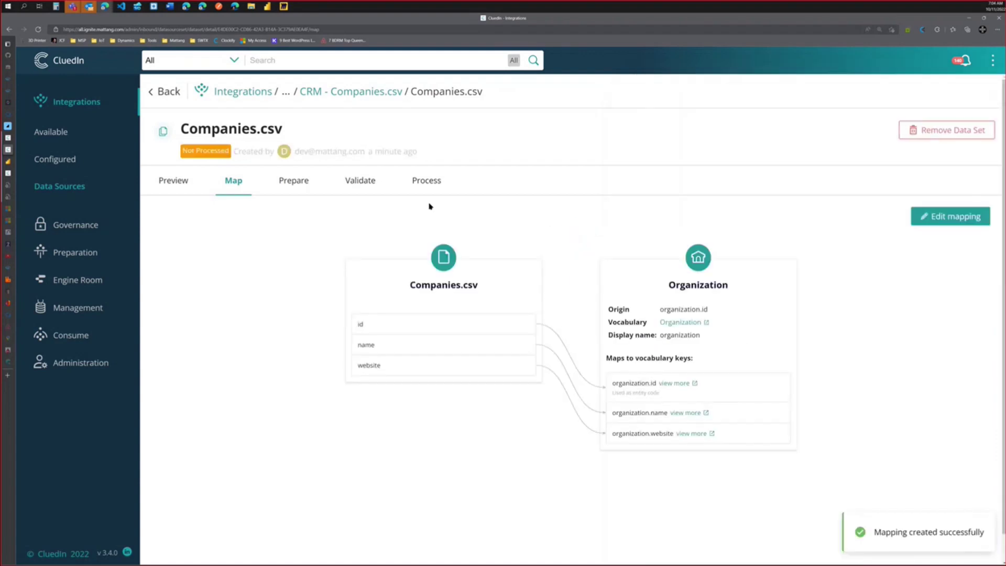
- Edit the Companies.csv mapping so the entity origin code uses organization.website as its key
{"action": "left_click", "coordinate": [938, 219]}
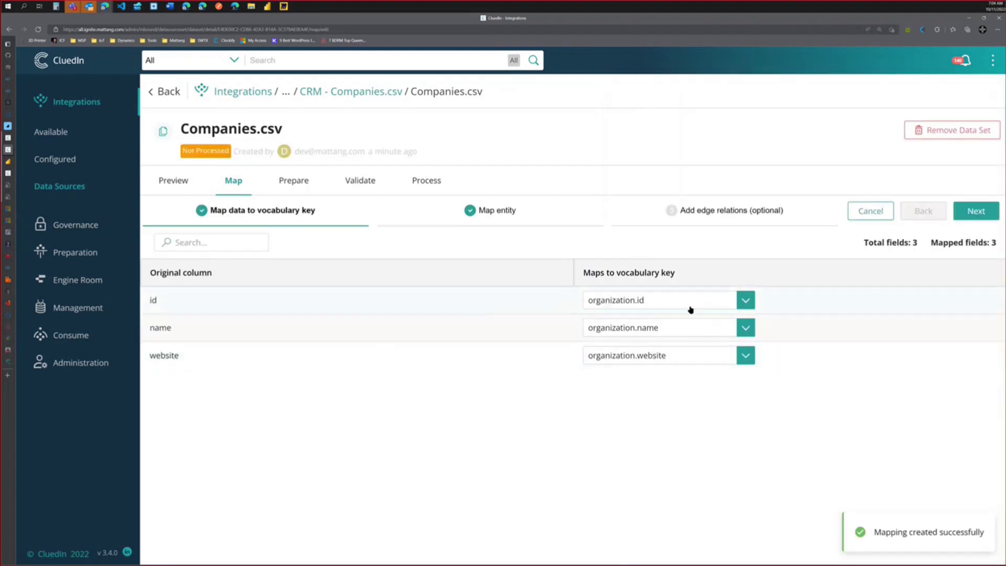
{"action": "left_click", "coordinate": [495, 211]}
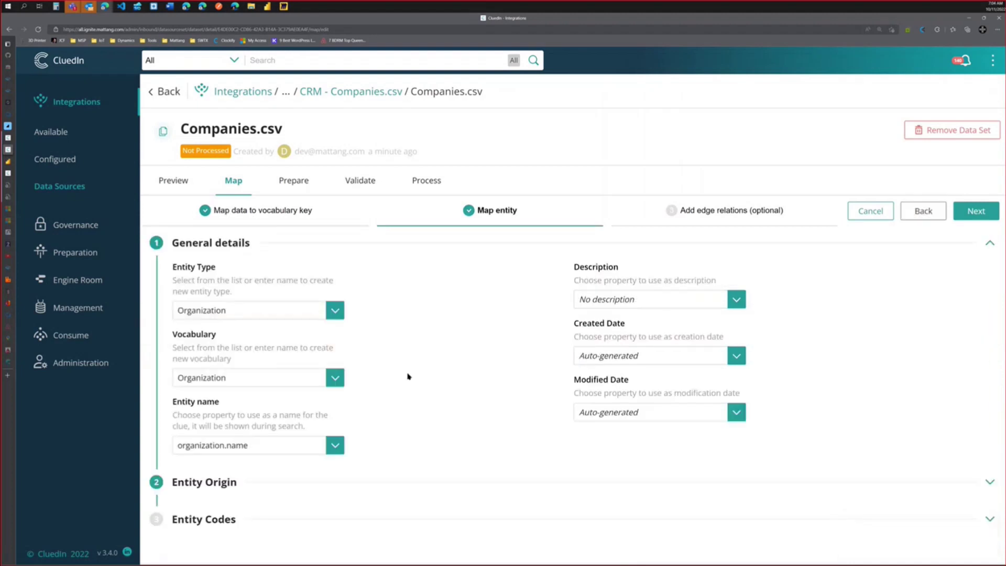
{"action": "left_click", "coordinate": [225, 483]}
{"action": "scroll", "coordinate": [458, 388], "scroll_direction": "down", "scroll_amount": 2}
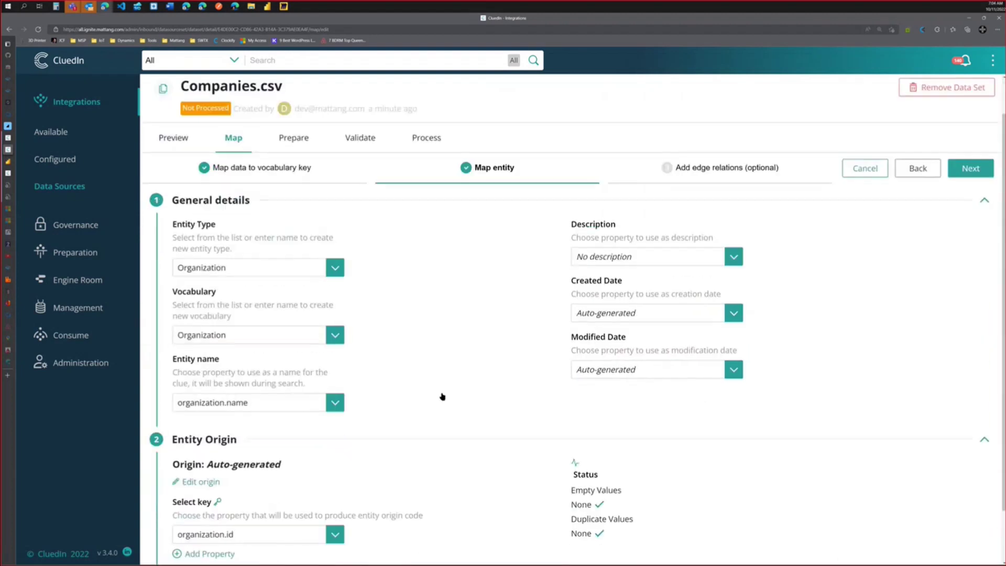
{"action": "left_click", "coordinate": [336, 474]}
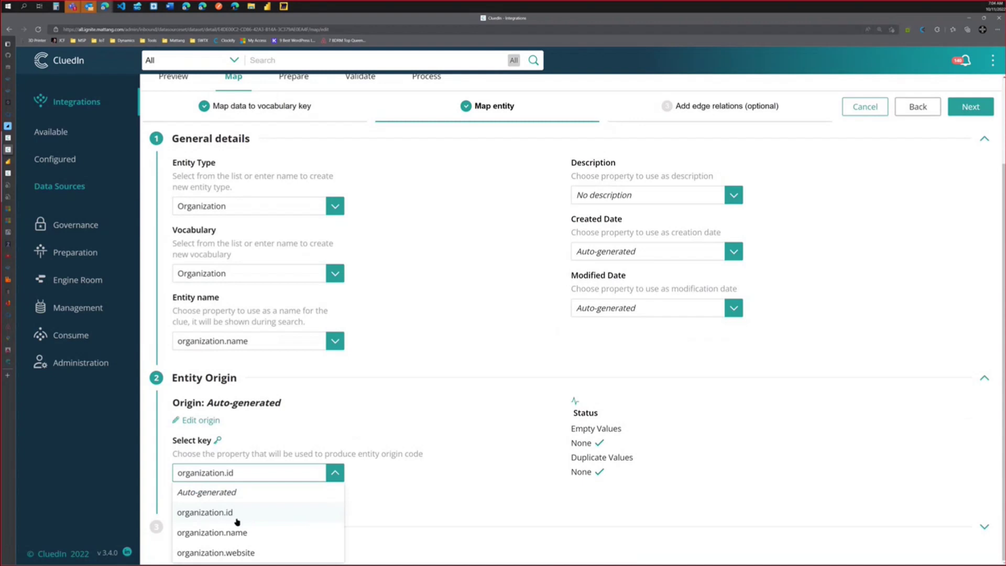
{"action": "left_click", "coordinate": [242, 553]}
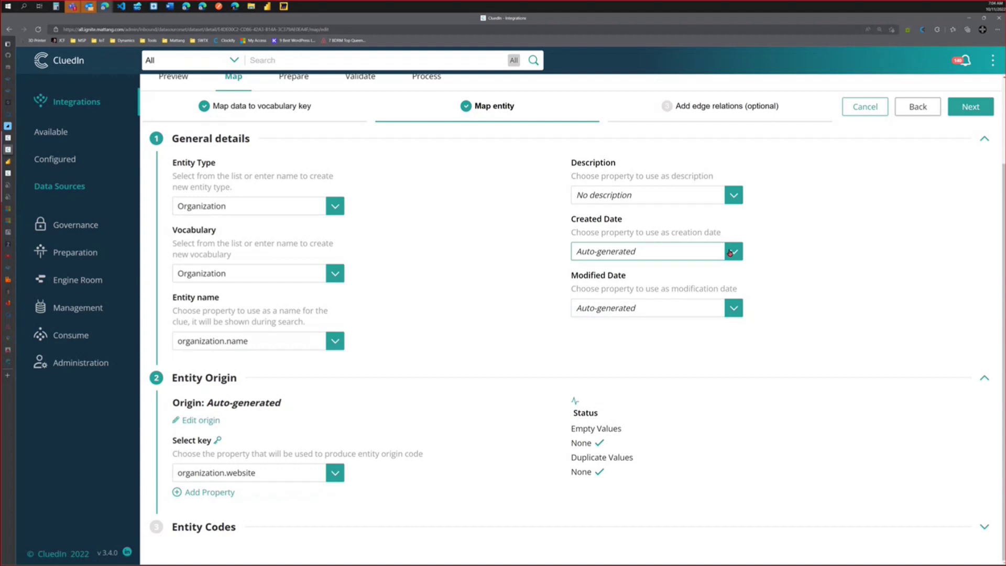
{"action": "left_click", "coordinate": [733, 312]}
{"action": "left_click", "coordinate": [766, 288]}
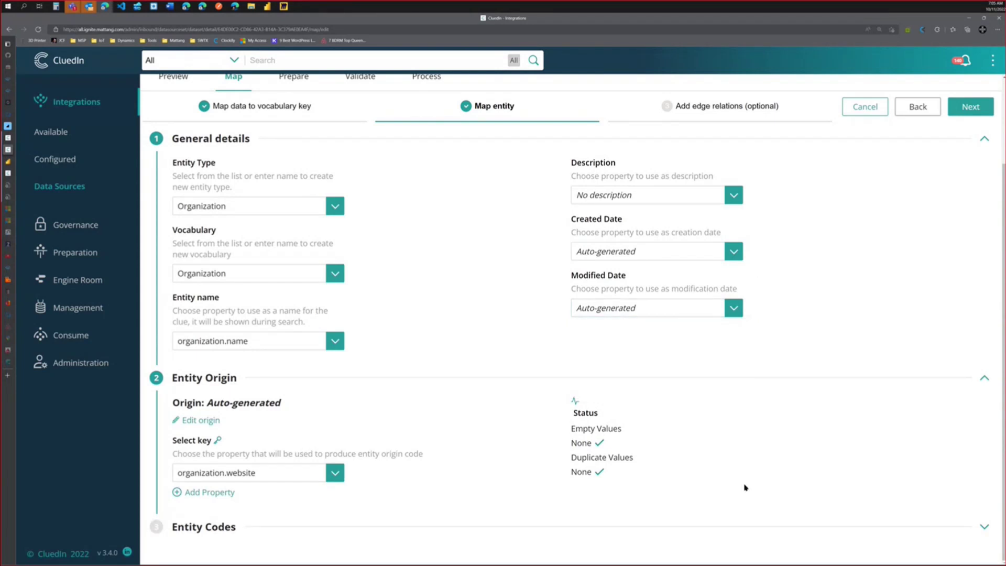
- Add the Website property as an entity code with the custom origin Ignite
{"action": "left_click", "coordinate": [948, 525]}
{"action": "scroll", "coordinate": [314, 516], "scroll_direction": "down", "scroll_amount": 1}
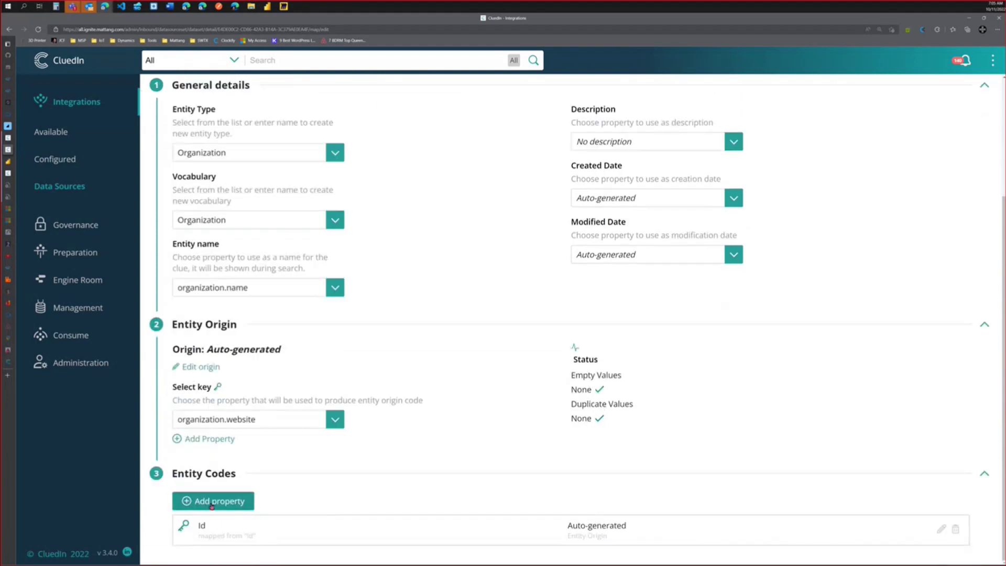
{"action": "left_click", "coordinate": [212, 503]}
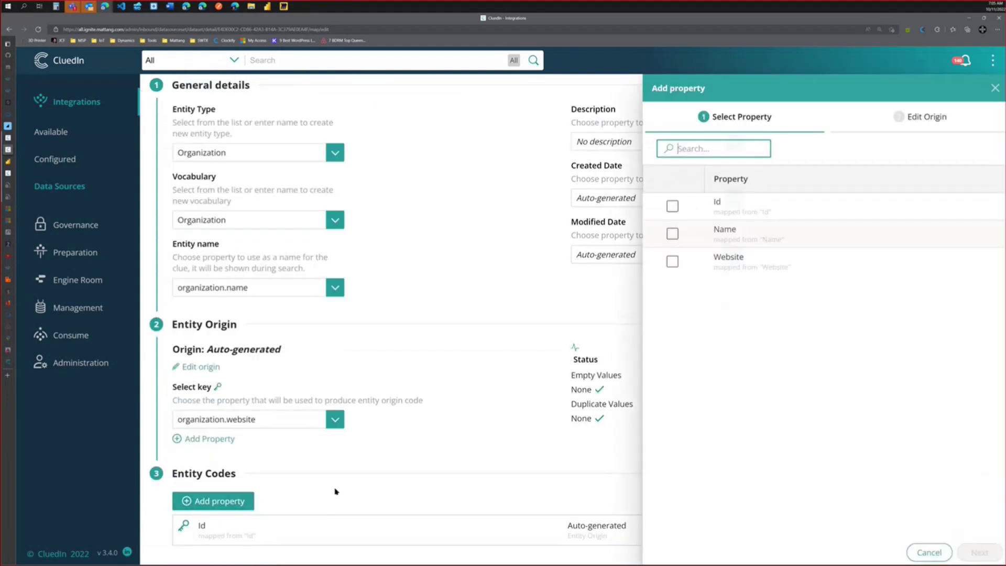
{"action": "left_click", "coordinate": [667, 261]}
{"action": "left_click", "coordinate": [971, 554]}
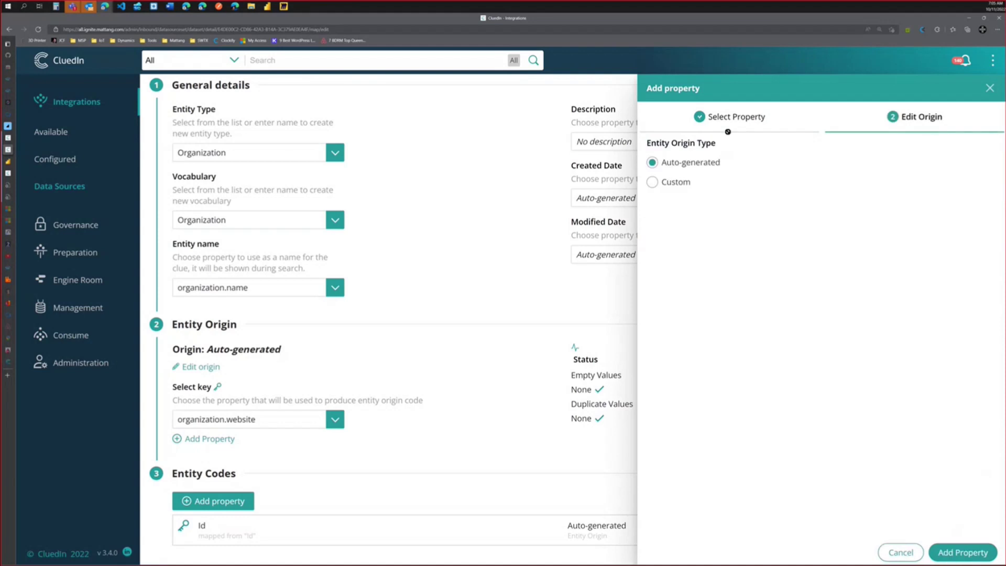
{"action": "left_click", "coordinate": [652, 182]}
{"action": "left_click", "coordinate": [685, 222]}
{"action": "type", "text": "Ig"}
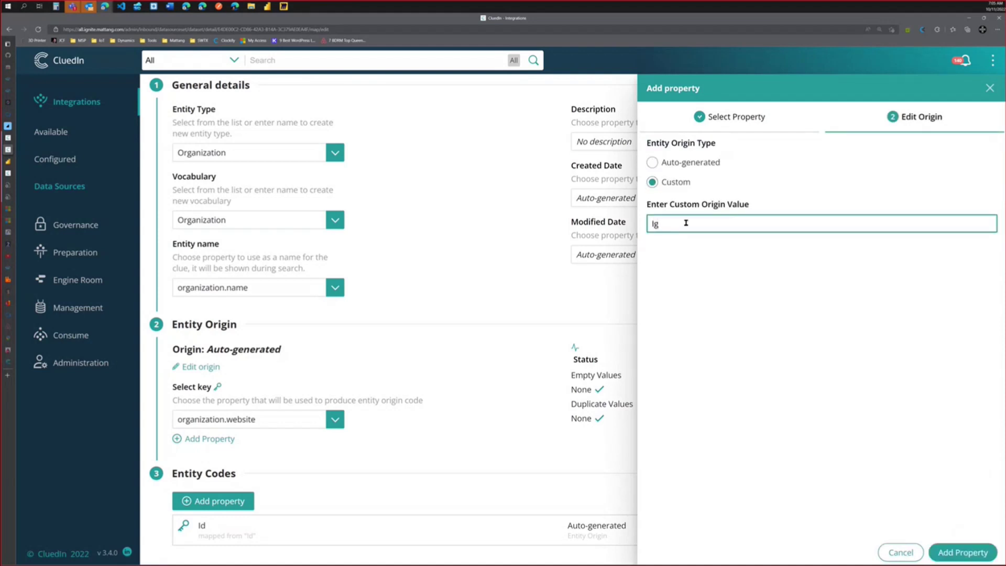
{"action": "type", "text": "nite"}
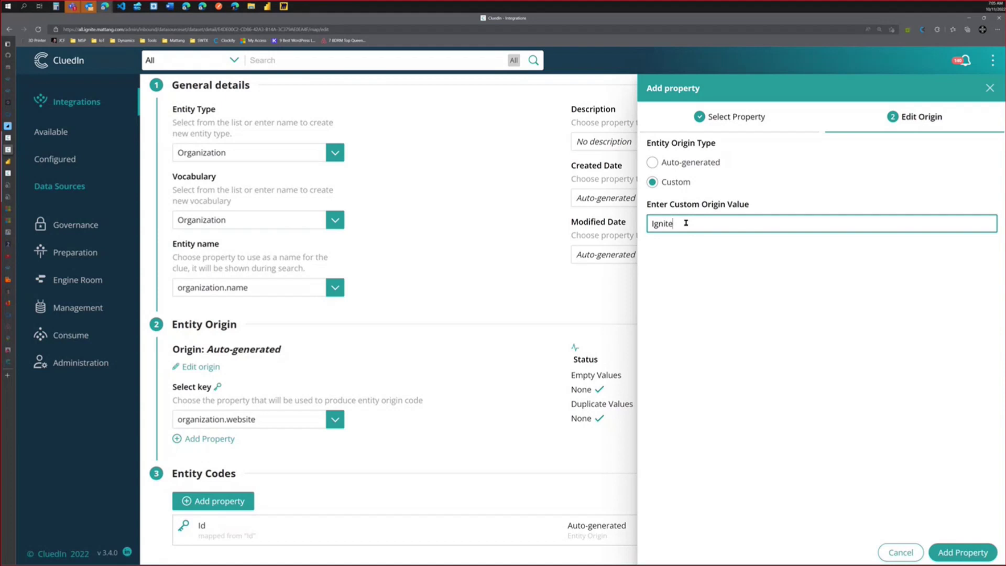
{"action": "left_click", "coordinate": [961, 552]}
{"action": "scroll", "coordinate": [946, 509], "scroll_direction": "down", "scroll_amount": 1}
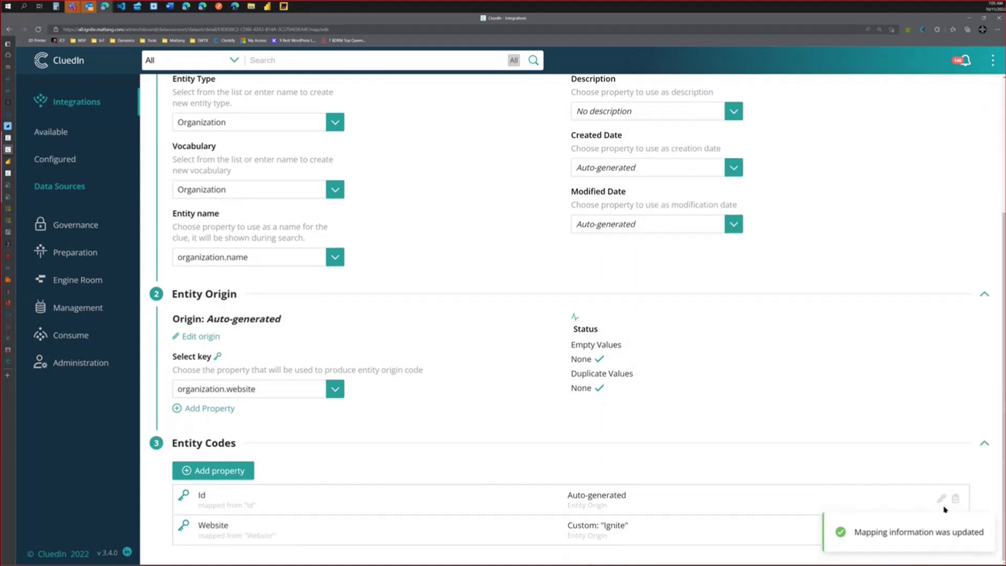
- Remove the Id property from the entity codes and finish the Companies.csv mapping without edge relations
{"action": "left_click", "coordinate": [957, 498]}
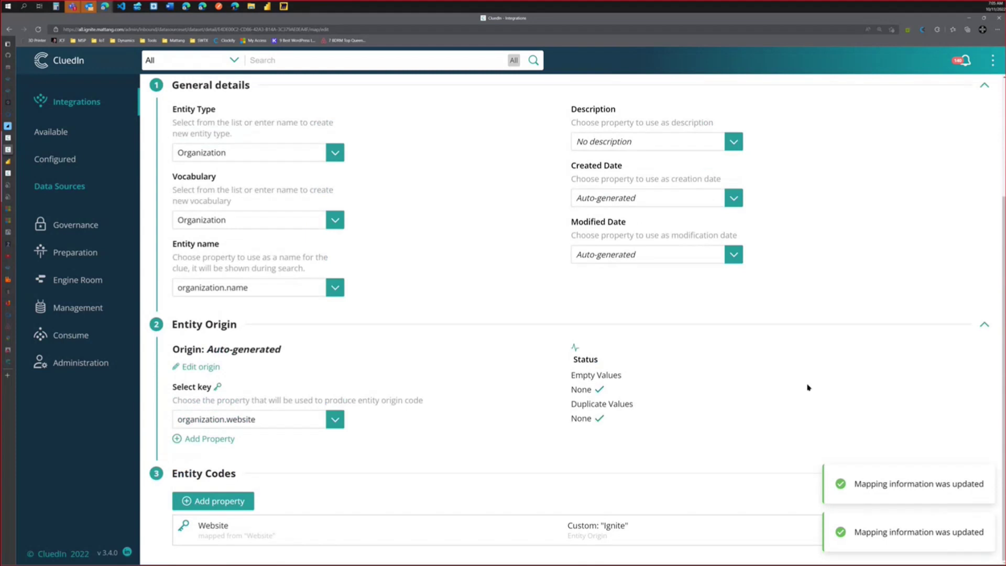
{"action": "scroll", "coordinate": [846, 318], "scroll_direction": "up", "scroll_amount": 3}
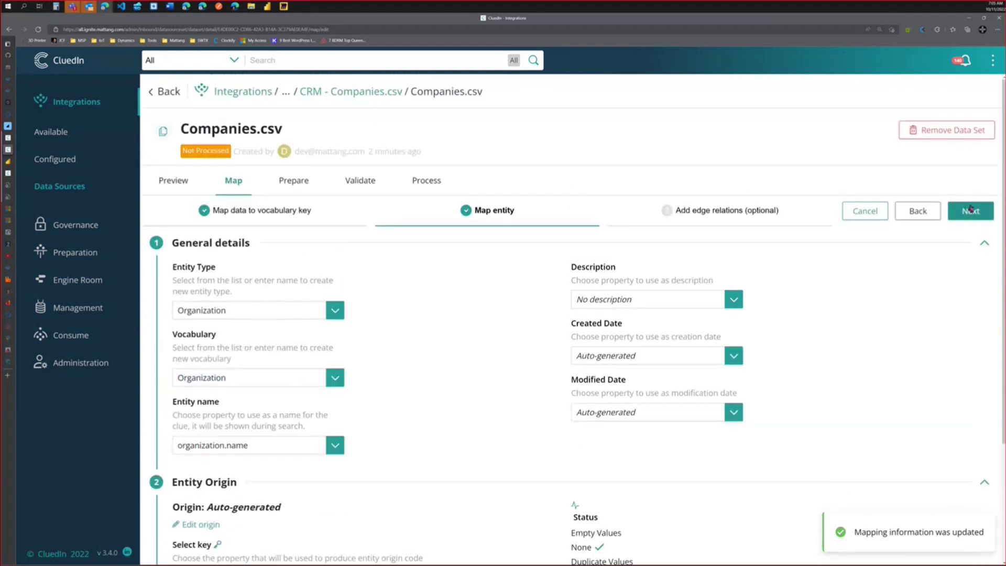
{"action": "left_click", "coordinate": [972, 211]}
{"action": "left_click", "coordinate": [981, 209]}
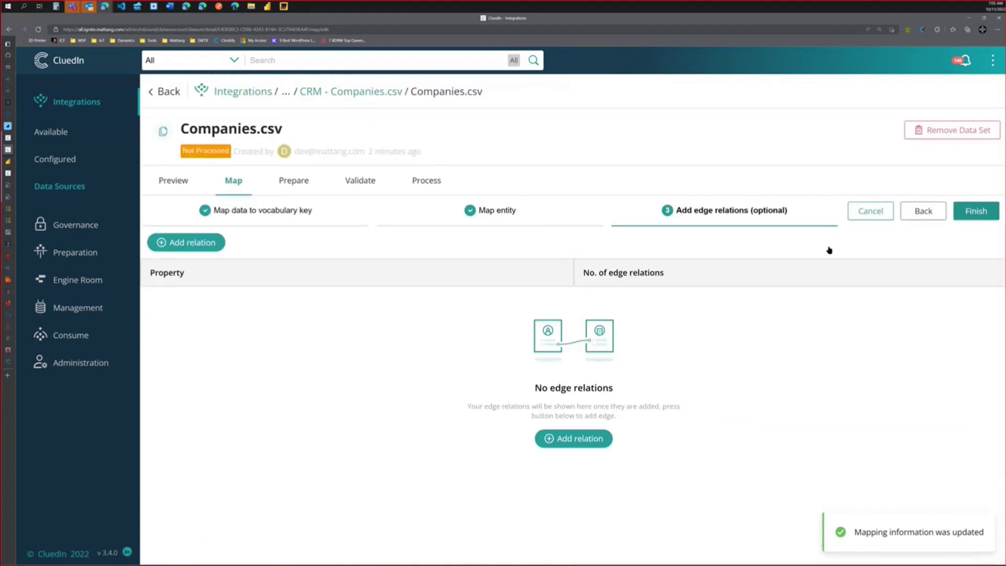
- Validate the Companies.csv data set and process it into CluedIn
{"action": "left_click", "coordinate": [360, 182]}
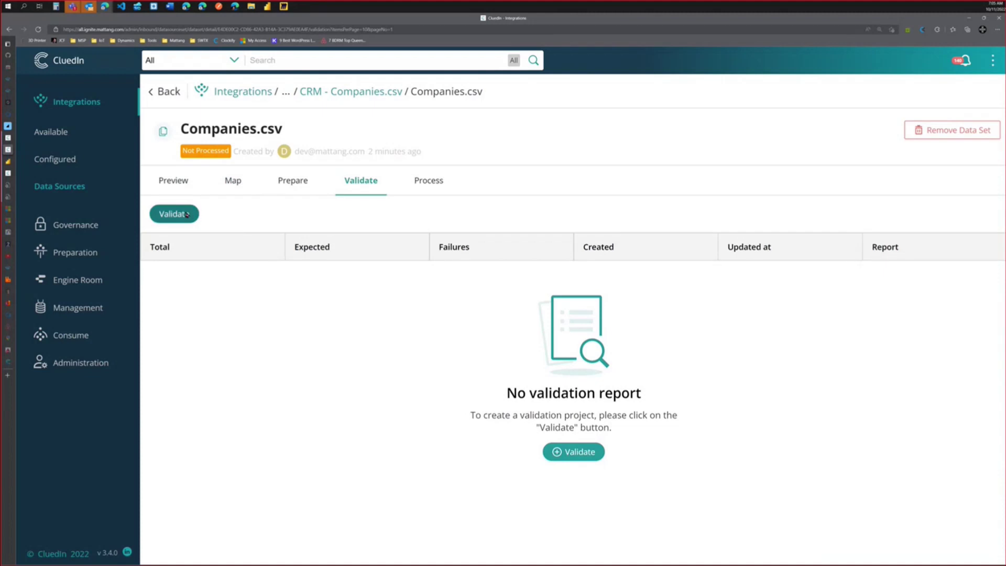
{"action": "left_click", "coordinate": [185, 215]}
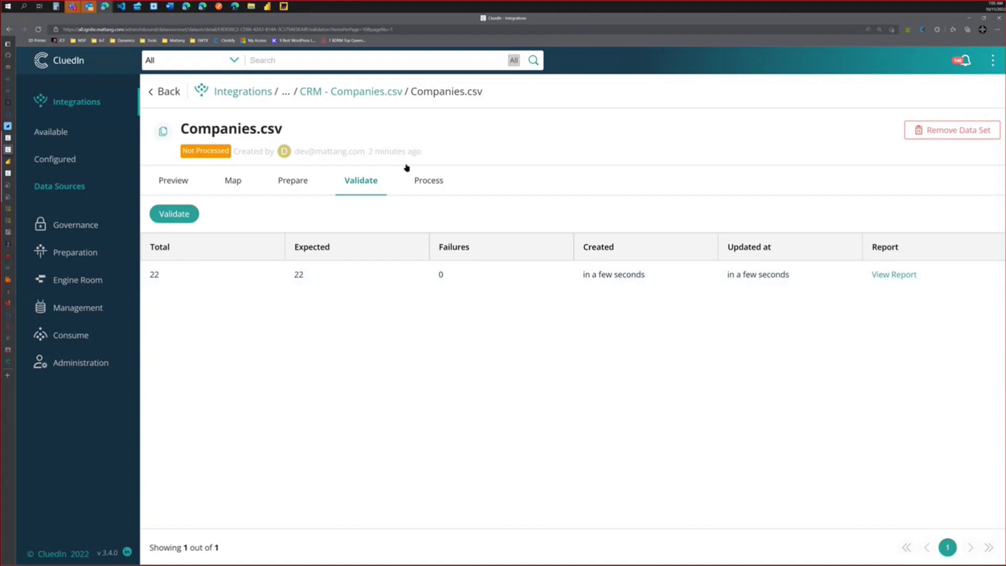
{"action": "left_click", "coordinate": [432, 182]}
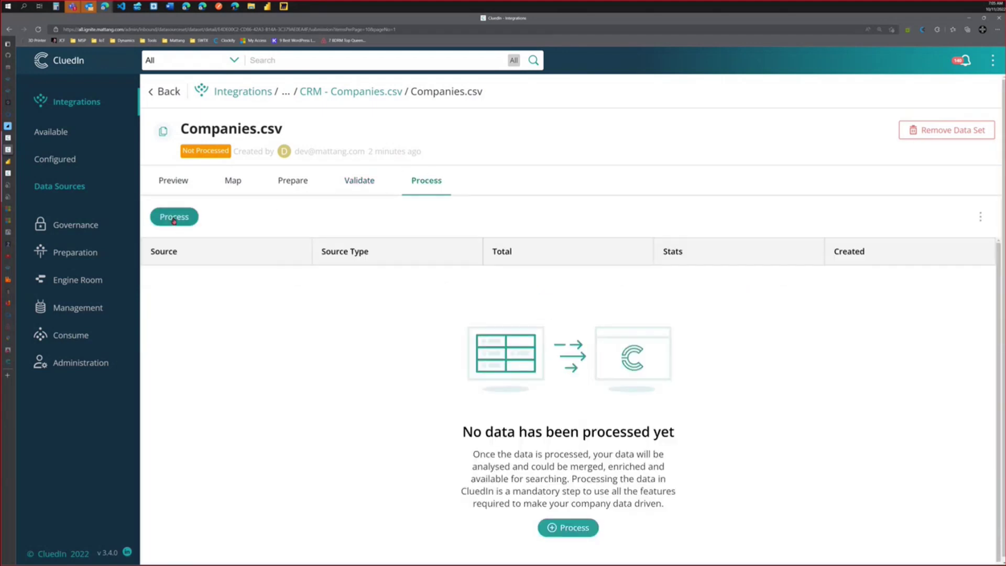
{"action": "left_click", "coordinate": [174, 219]}
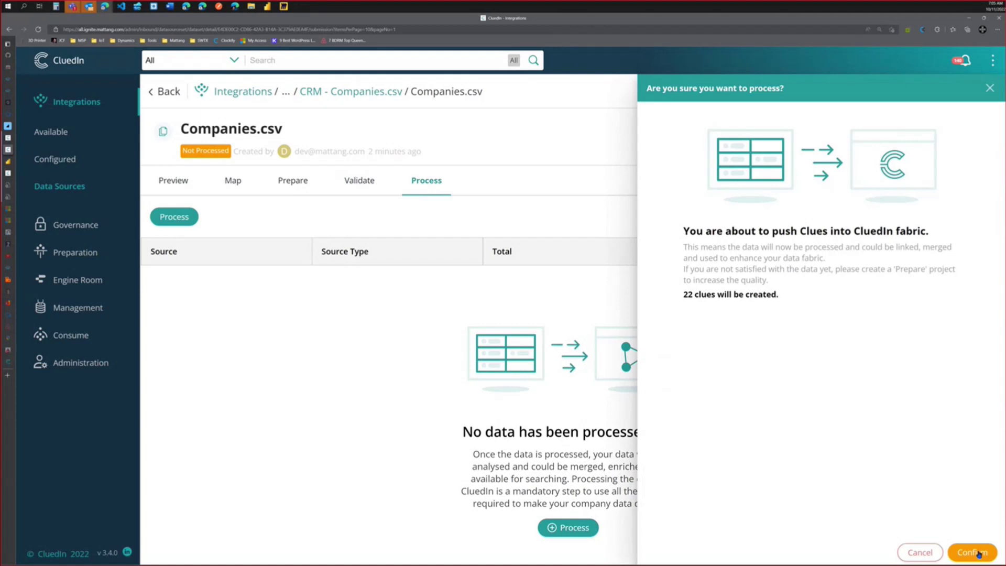
{"action": "left_click", "coordinate": [969, 551]}
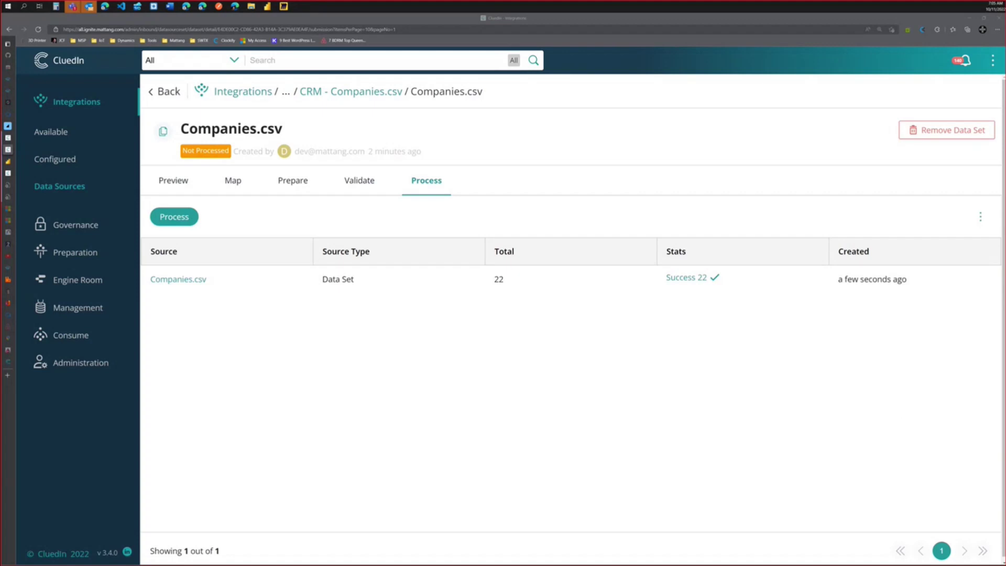
- Switch to the Power BI demo report to check the company count, and return to CluedIn
{"action": "key", "text": "alt+Tab"}
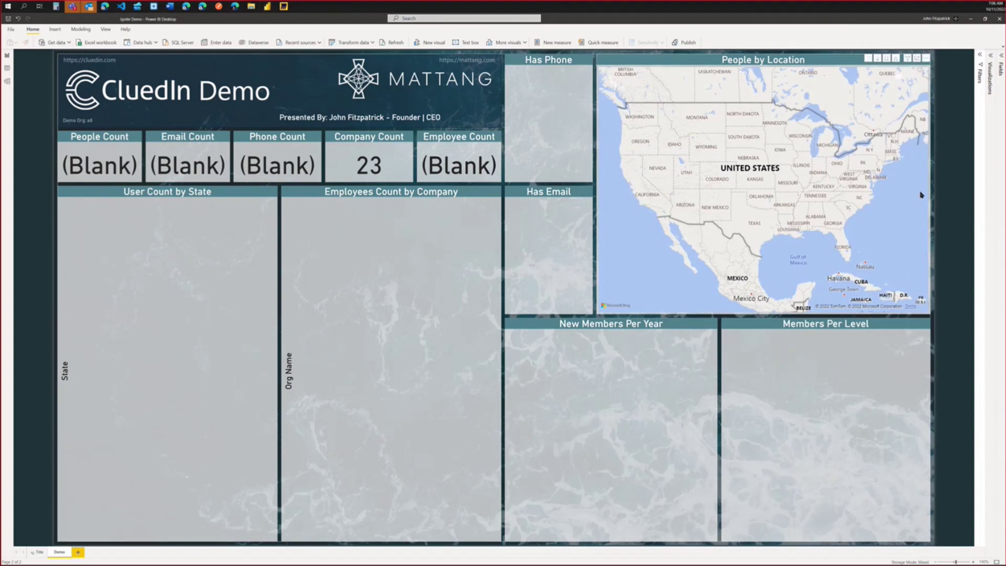
{"action": "key", "text": "alt+Tab"}
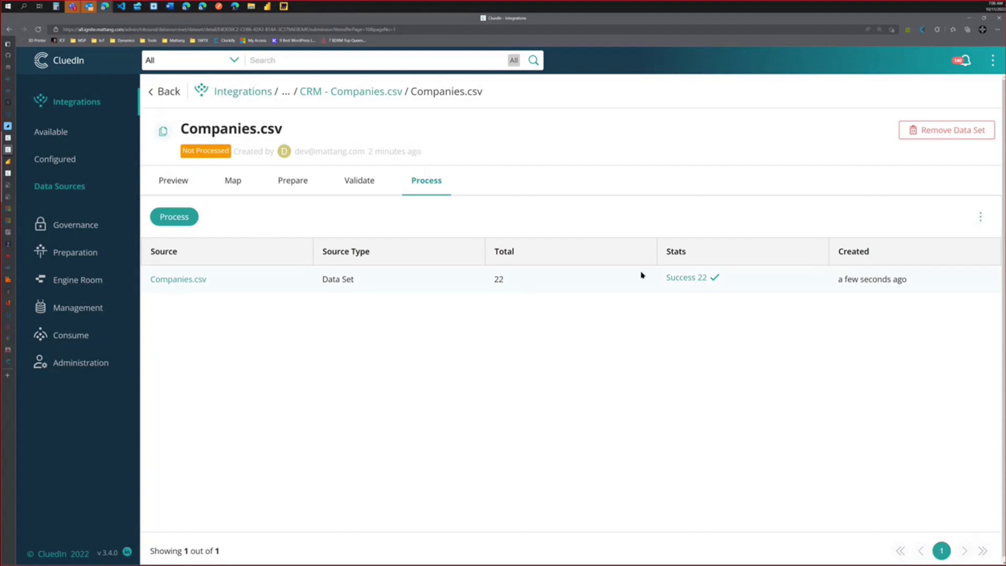
- Search all records and examine every property of the DocuSign, Inc. organization, including its website
{"action": "left_click", "coordinate": [534, 62]}
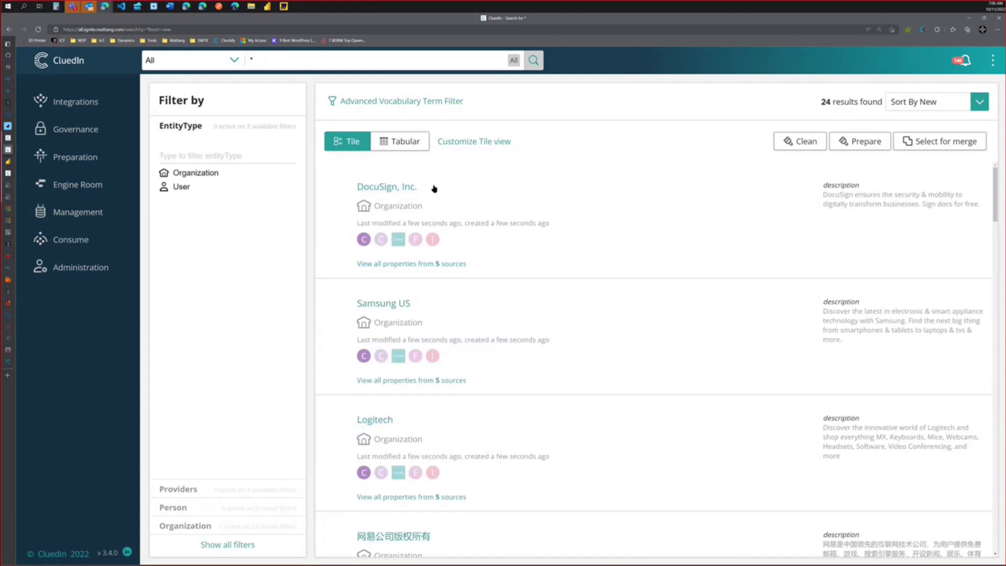
{"action": "left_click", "coordinate": [383, 188]}
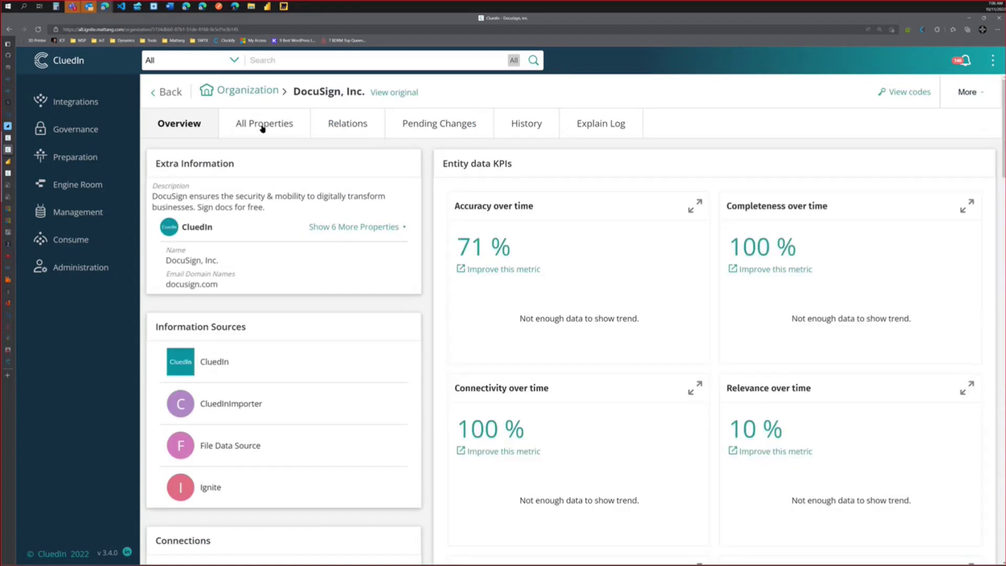
{"action": "left_click", "coordinate": [262, 129]}
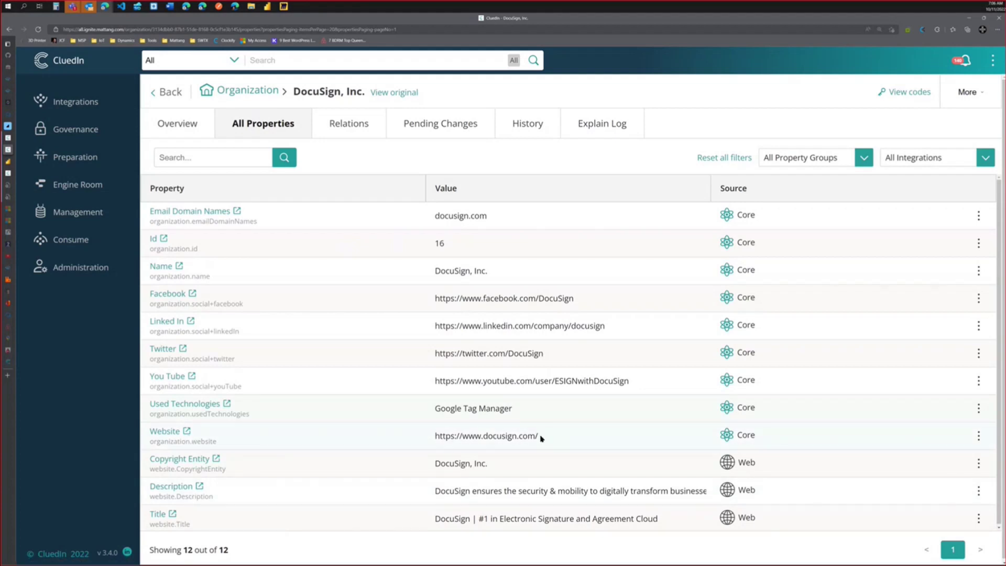
{"action": "left_click_drag", "start_coordinate": [544, 435], "coordinate": [434, 443]}
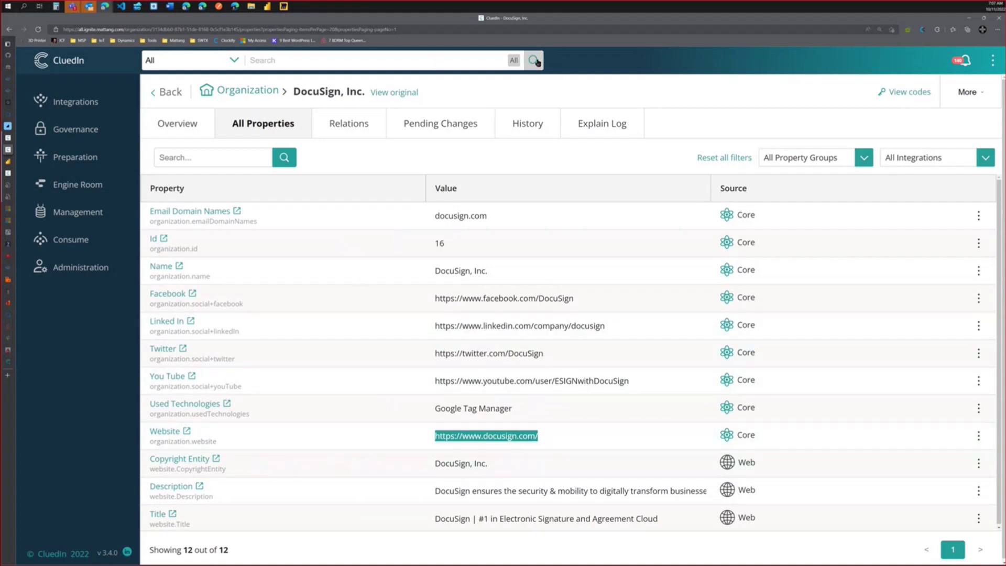
- Return to the search over all records and browse the imported organizations and their sources
{"action": "left_click", "coordinate": [535, 61]}
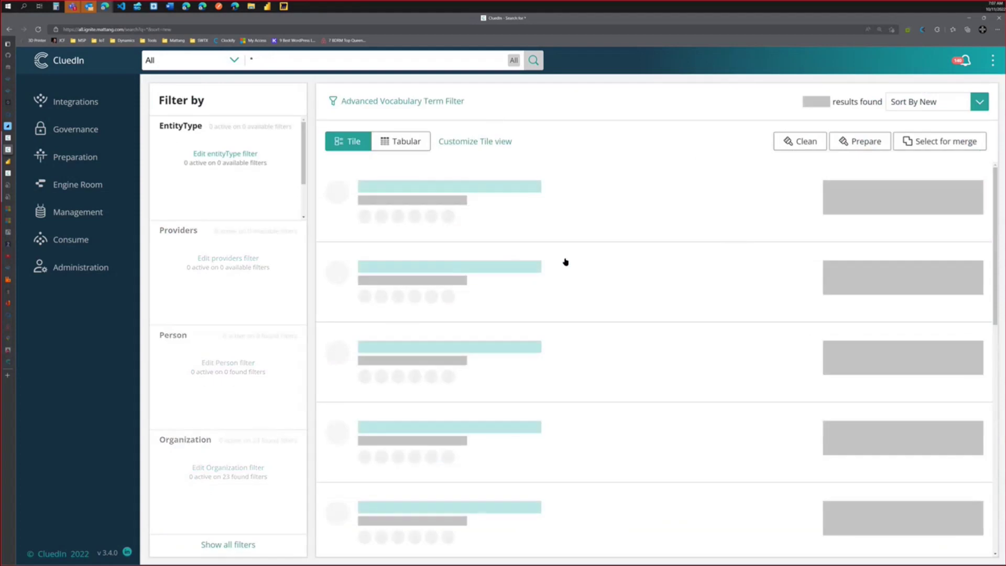
{"action": "scroll", "coordinate": [638, 276], "scroll_direction": "down", "scroll_amount": 3}
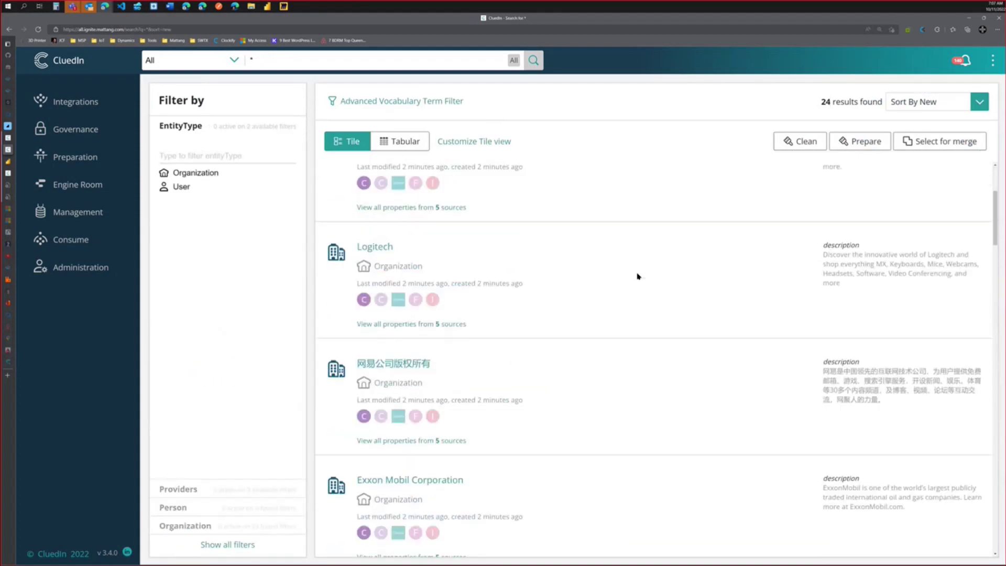
{"action": "scroll", "coordinate": [638, 276], "scroll_direction": "down", "scroll_amount": 1}
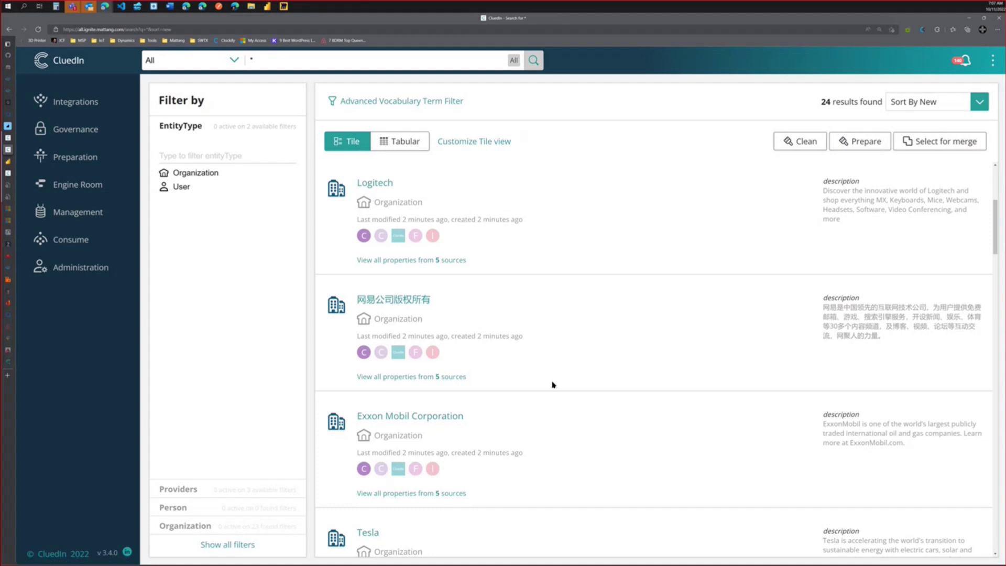
{"action": "scroll", "coordinate": [562, 378], "scroll_direction": "up", "scroll_amount": 4}
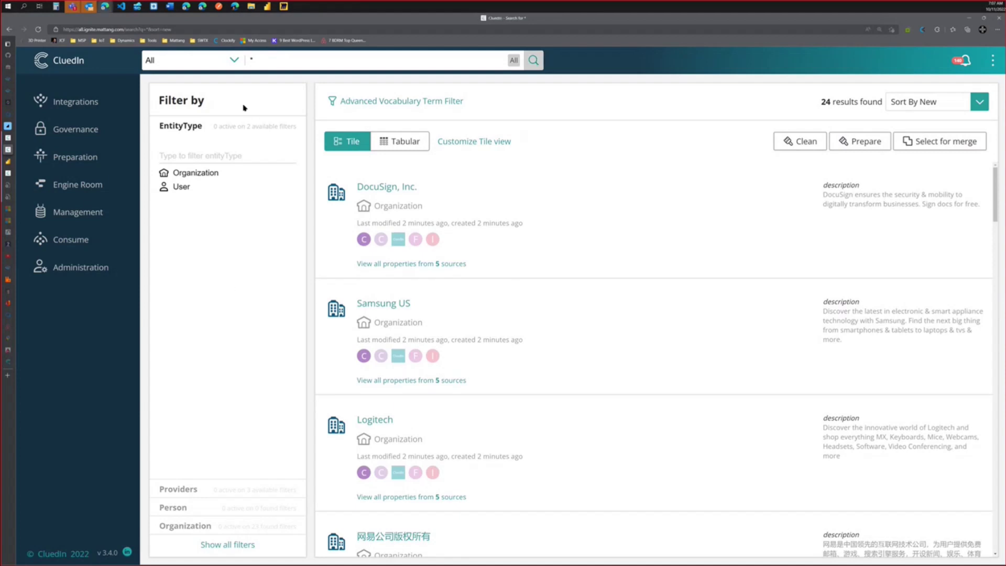
- Start a new data import from file with Retail Customers.csv
{"action": "left_click", "coordinate": [74, 105]}
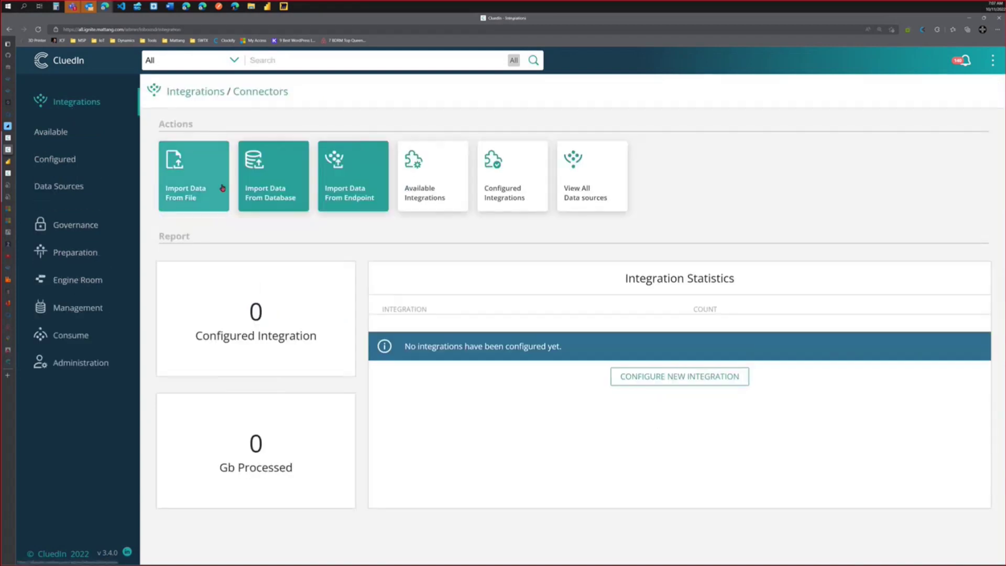
{"action": "left_click", "coordinate": [181, 184]}
{"action": "left_click", "coordinate": [819, 255]}
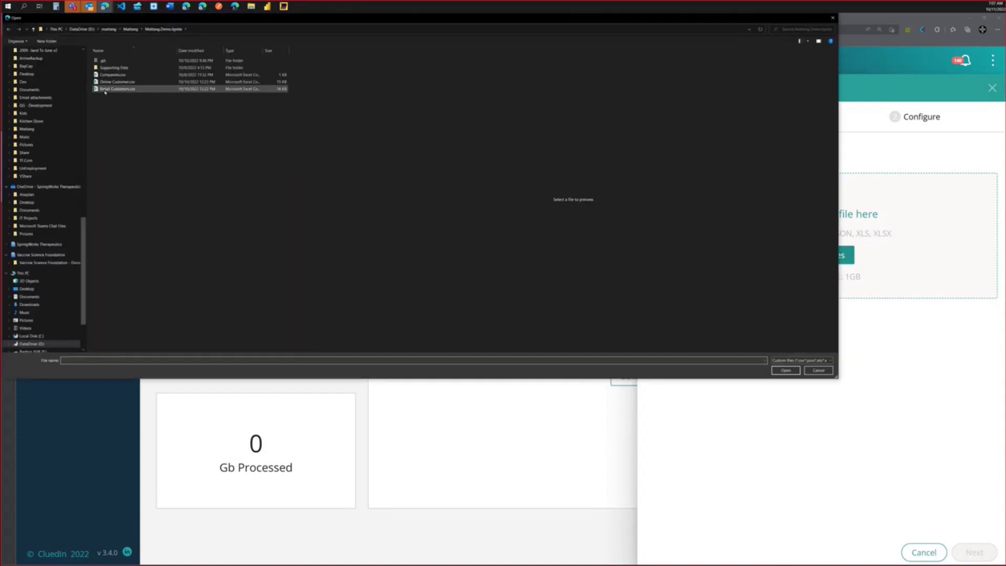
{"action": "left_click", "coordinate": [105, 89]}
{"action": "left_click", "coordinate": [786, 370]}
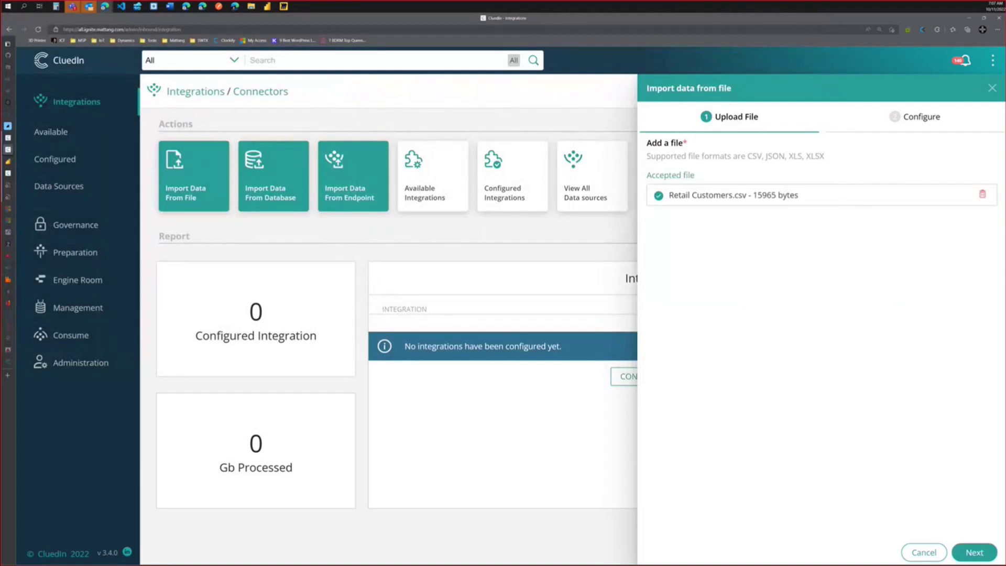
{"action": "left_click", "coordinate": [973, 552]}
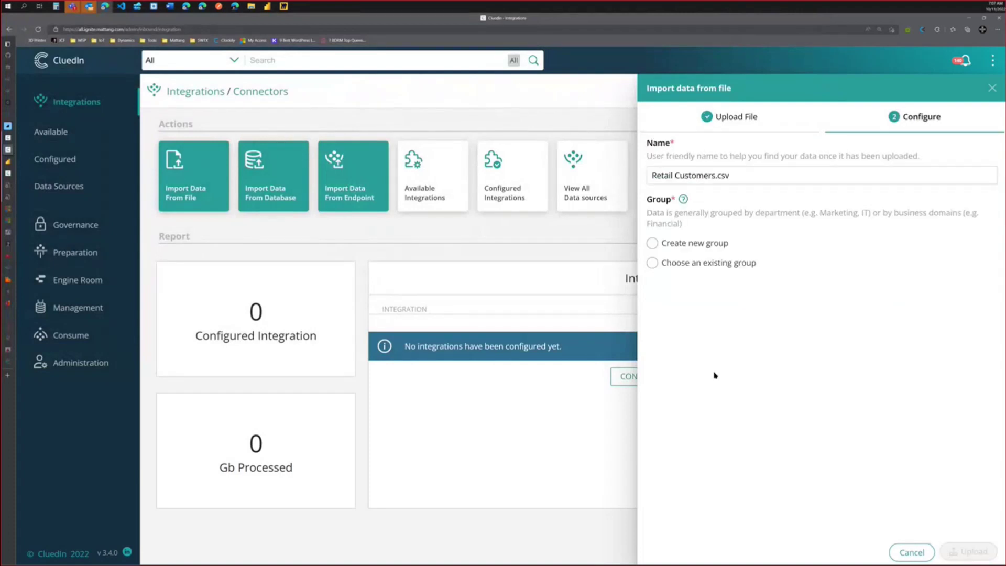
- Assign the Retail Customers.csv import to the existing group CRM and upload it
{"action": "left_click", "coordinate": [652, 262]}
{"action": "left_click", "coordinate": [708, 302]}
{"action": "left_click", "coordinate": [687, 341]}
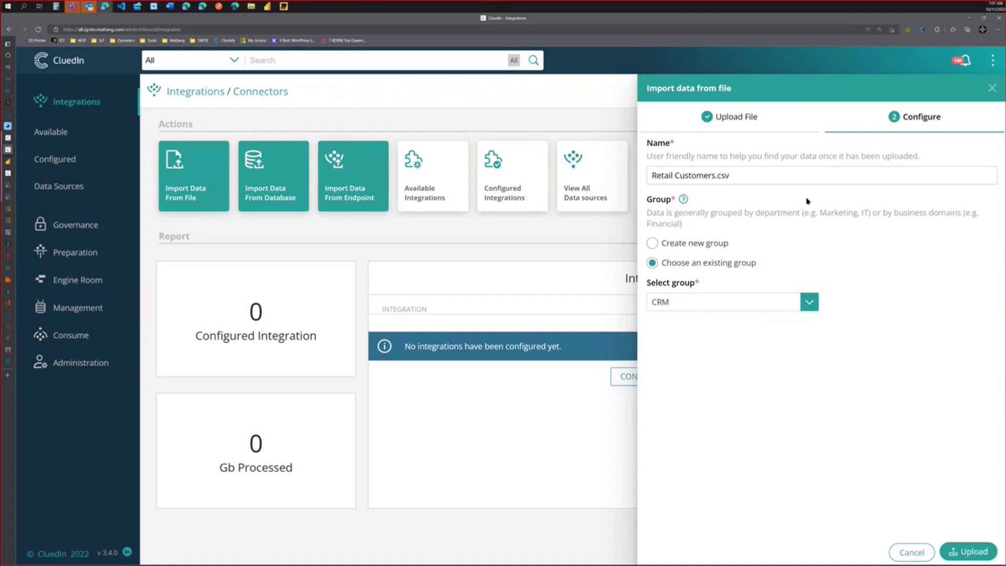
{"action": "left_click", "coordinate": [967, 551]}
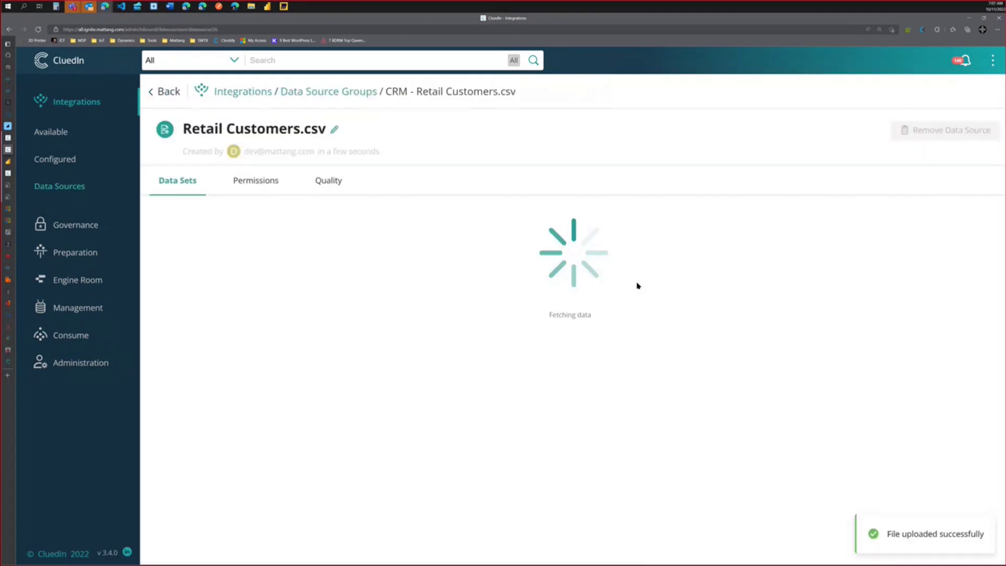
- Open the Retail Customers.csv data set and add the membership_level column to its preview
{"action": "left_click", "coordinate": [179, 237]}
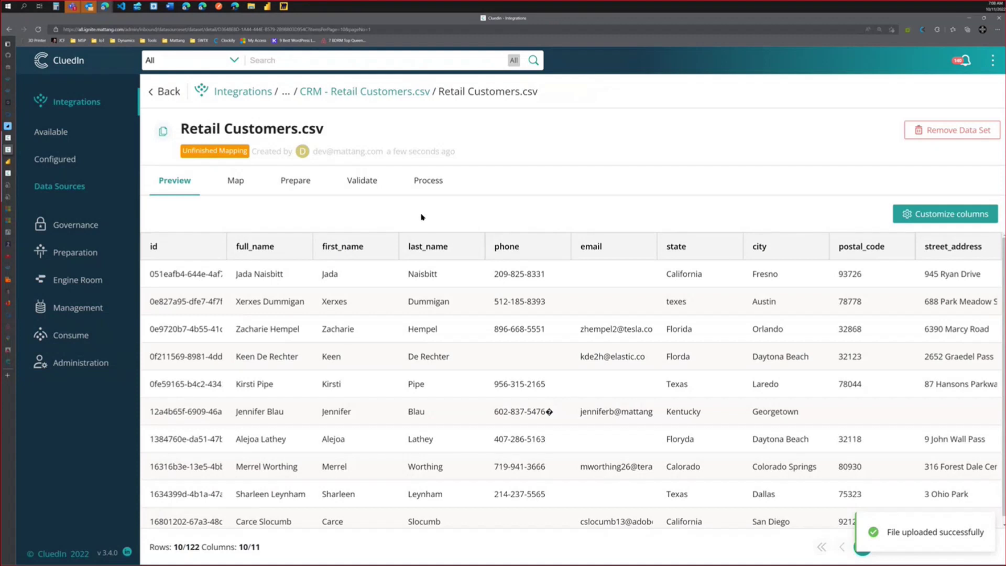
{"action": "left_click", "coordinate": [950, 213]}
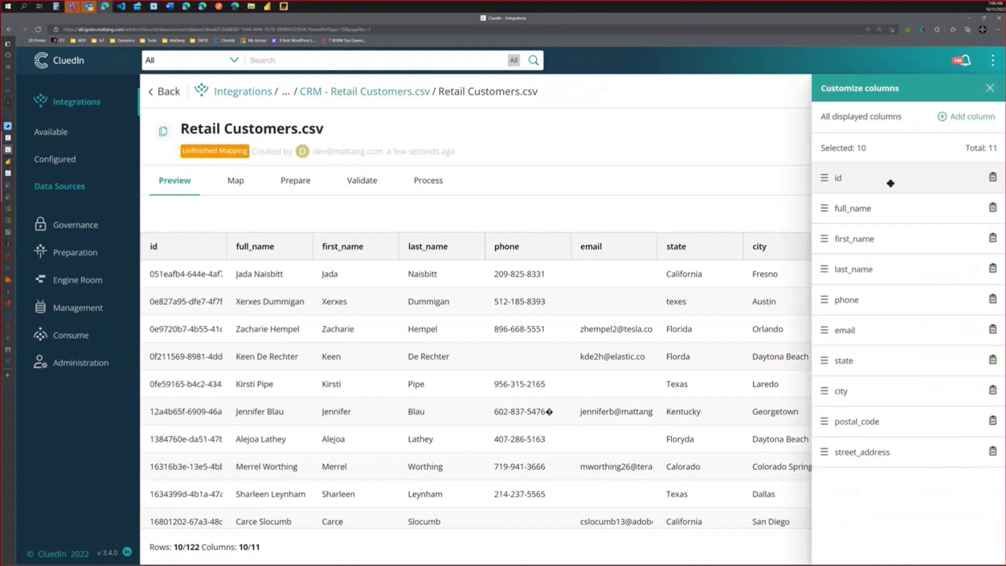
{"action": "left_click", "coordinate": [962, 118]}
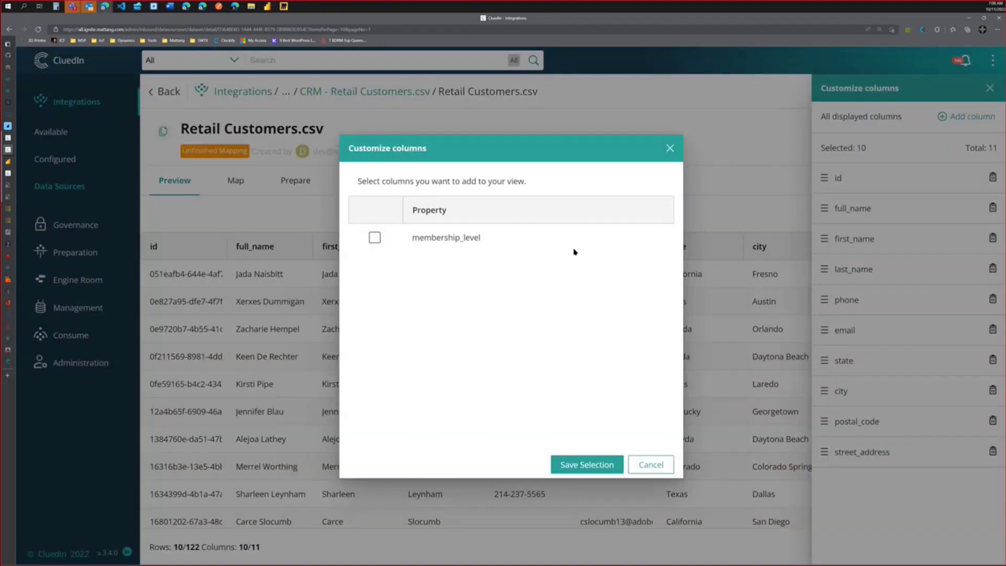
{"action": "left_click", "coordinate": [587, 464]}
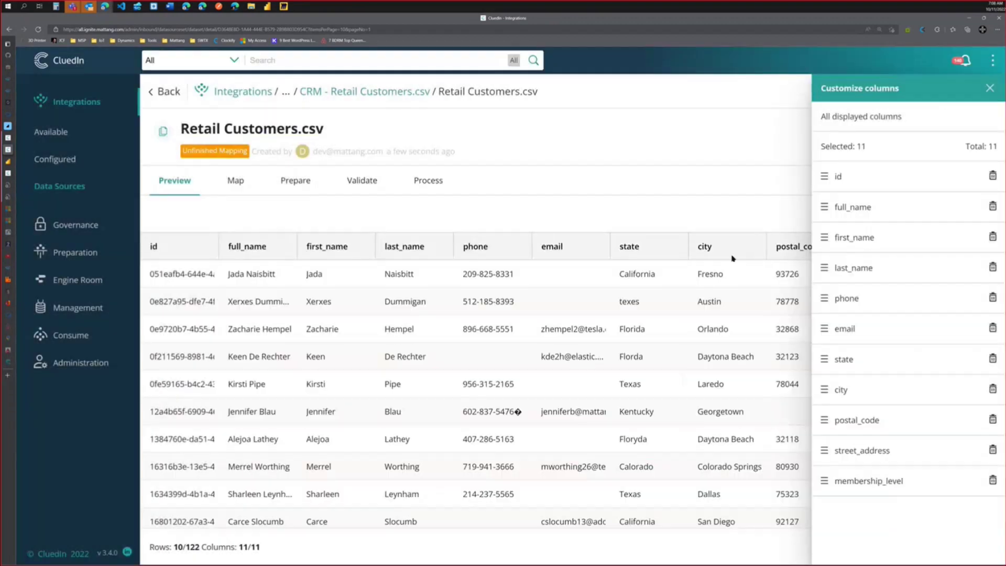
{"action": "left_click", "coordinate": [989, 88]}
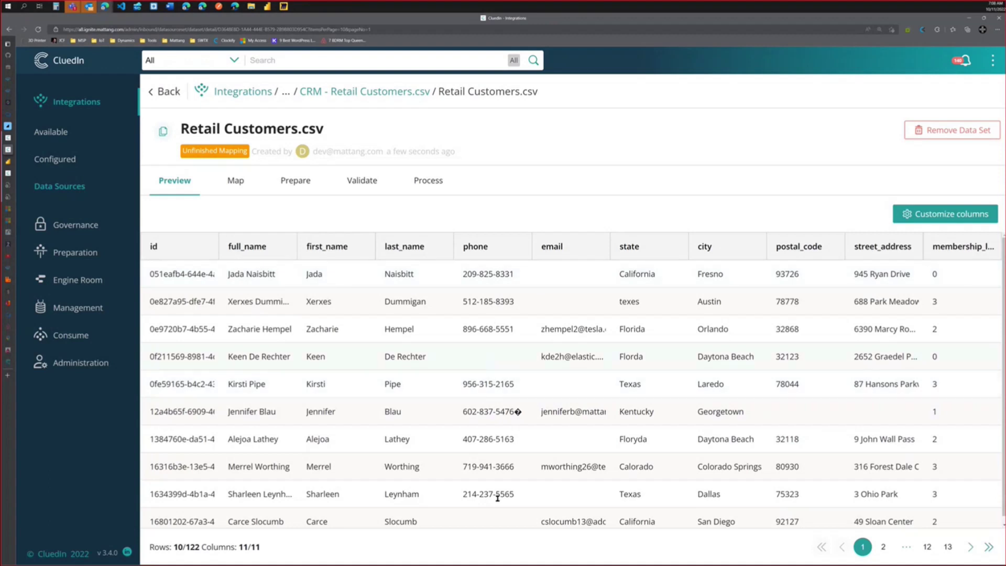
- Examine the phone and state values in the Retail Customers.csv preview for missing, malformed or misspelled entries
{"action": "double_click", "coordinate": [518, 413]}
{"action": "double_click", "coordinate": [622, 274]}
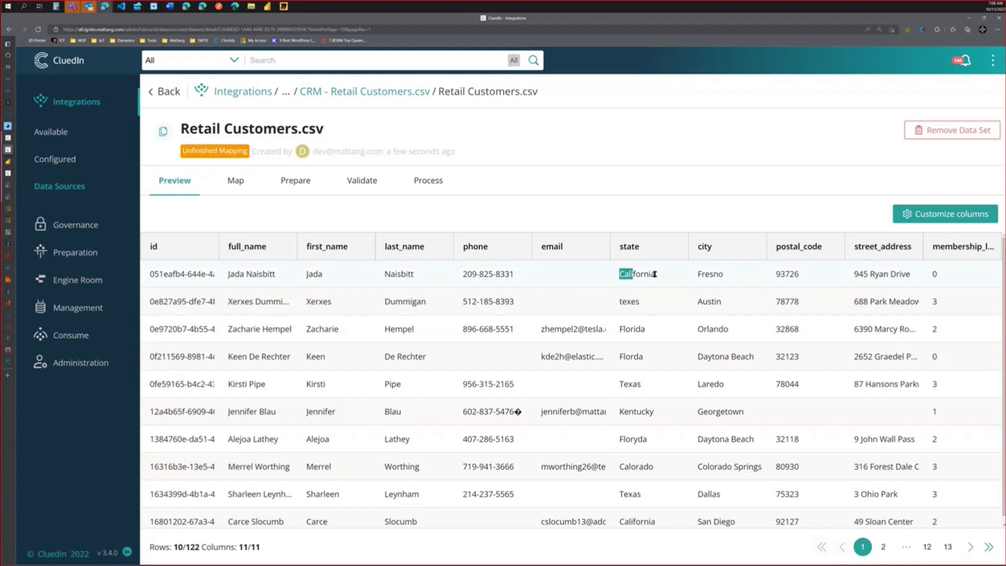
{"action": "double_click", "coordinate": [624, 303]}
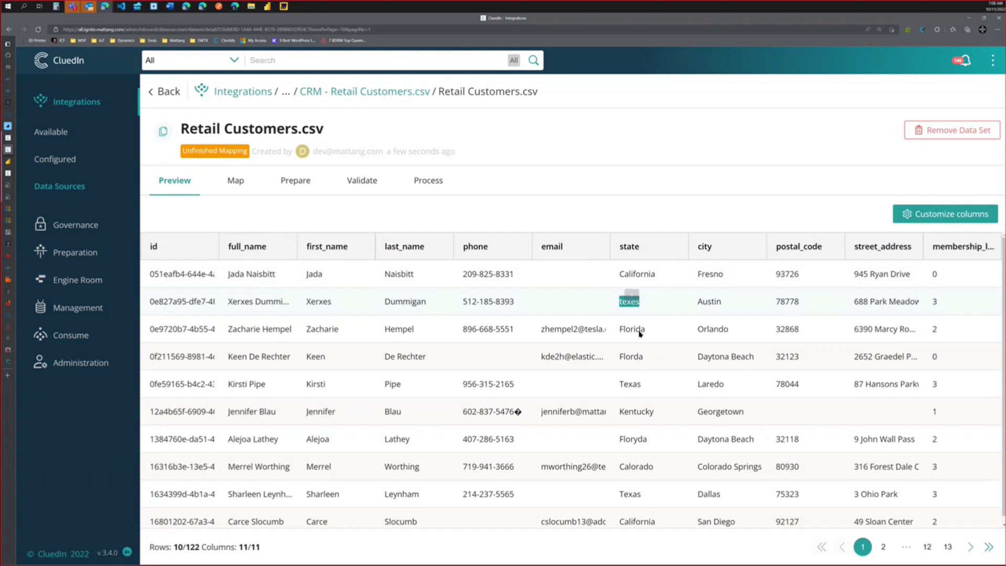
{"action": "left_click", "coordinate": [642, 355]}
{"action": "double_click", "coordinate": [644, 358]}
- Create an auto mapping for Retail Customers.csv with the entity type Person and the vocabulary User
{"action": "left_click", "coordinate": [243, 181]}
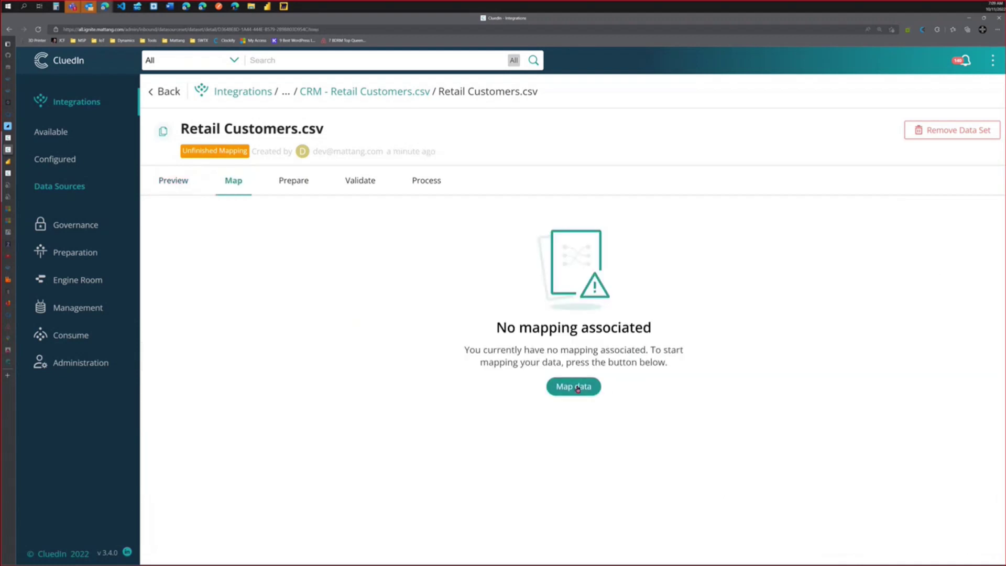
{"action": "left_click", "coordinate": [581, 386]}
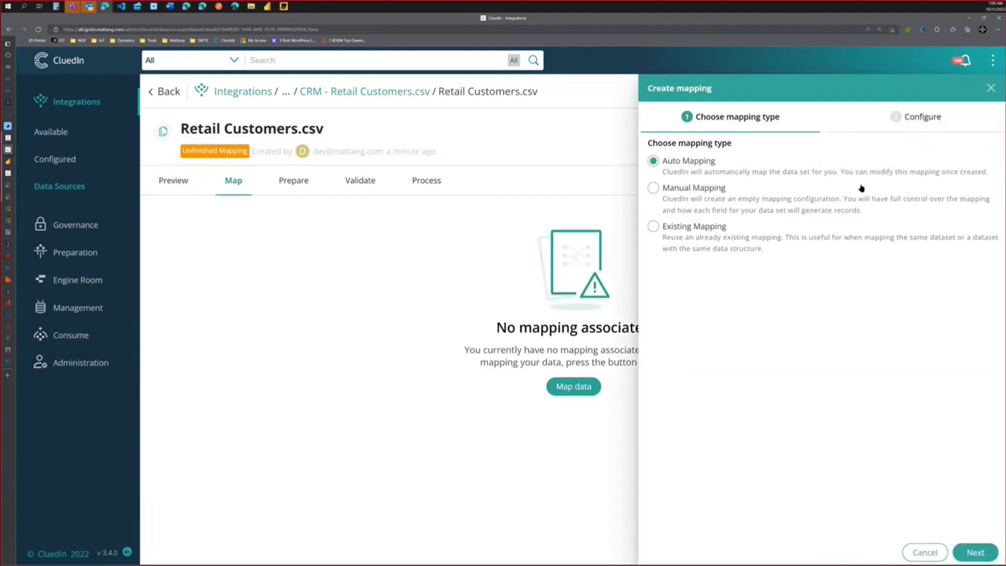
{"action": "left_click", "coordinate": [975, 552]}
{"action": "left_click", "coordinate": [714, 213]}
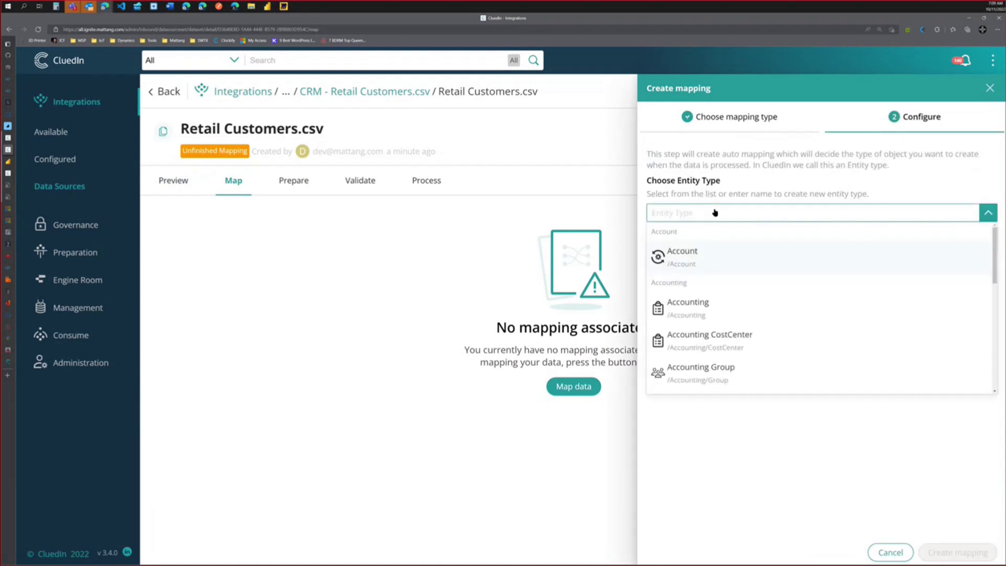
{"action": "type", "text": "Person"}
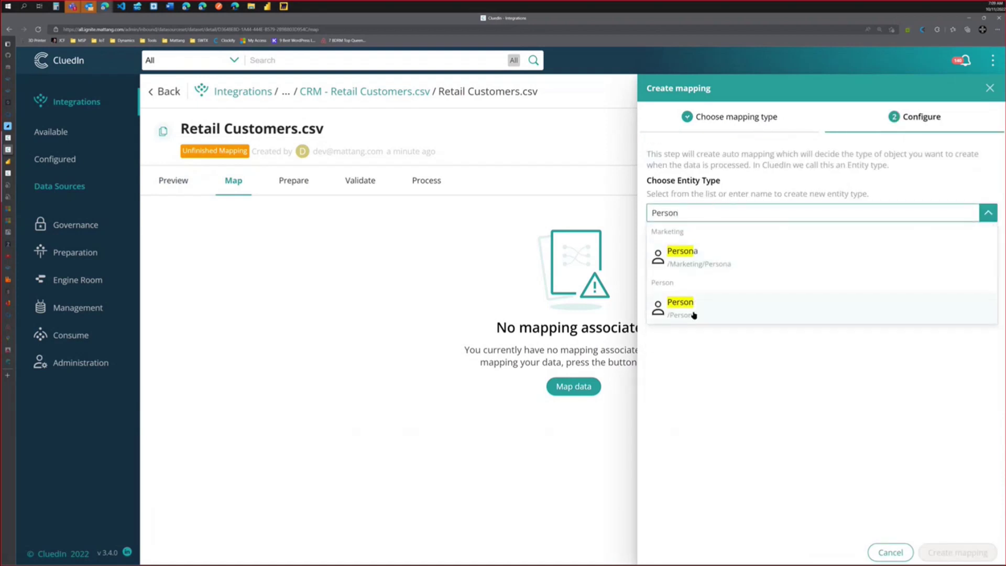
{"action": "left_click", "coordinate": [693, 313]}
{"action": "left_click", "coordinate": [701, 289]}
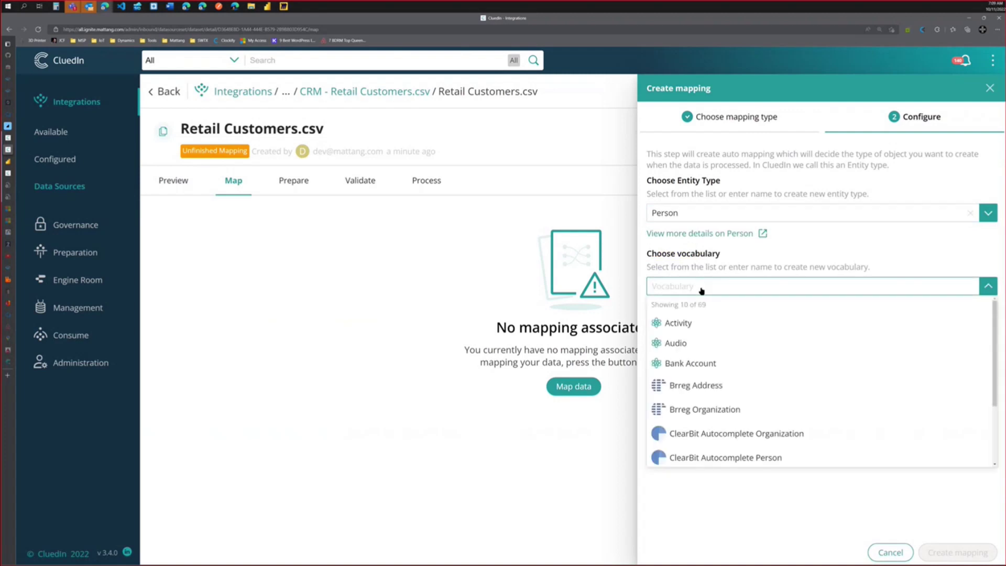
{"action": "type", "text": "User"}
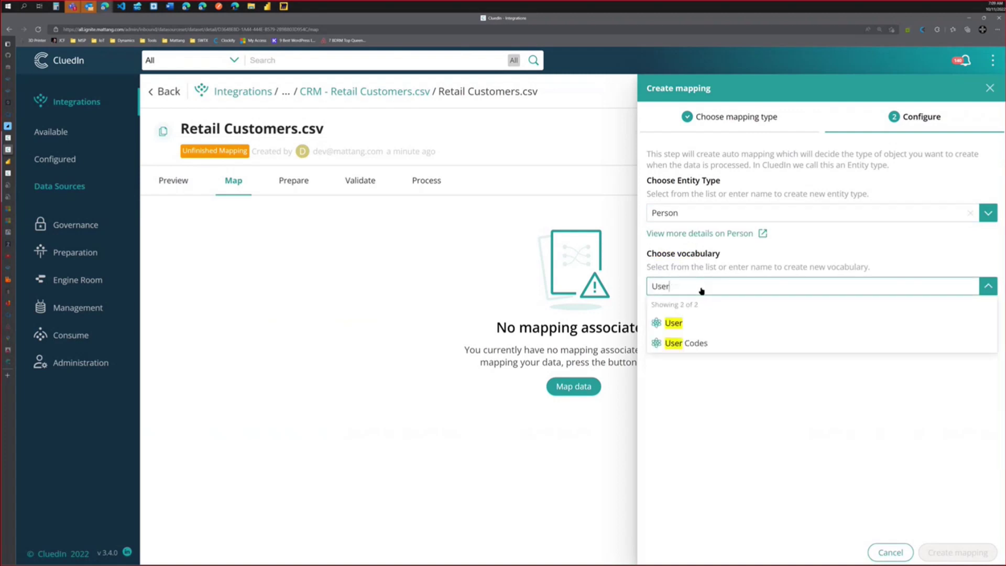
{"action": "left_click", "coordinate": [681, 322]}
{"action": "left_click", "coordinate": [957, 557]}
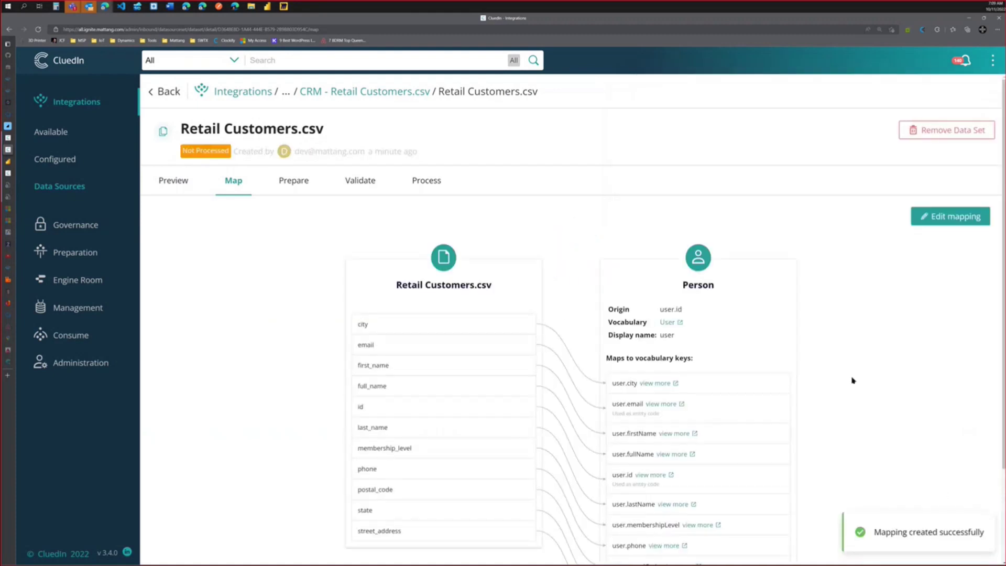
- Open the Retail Customers.csv mapping for editing and review its vocabulary keys, general entity details and origin key
{"action": "scroll", "coordinate": [882, 293], "scroll_direction": "down", "scroll_amount": 2}
{"action": "left_click", "coordinate": [914, 147]}
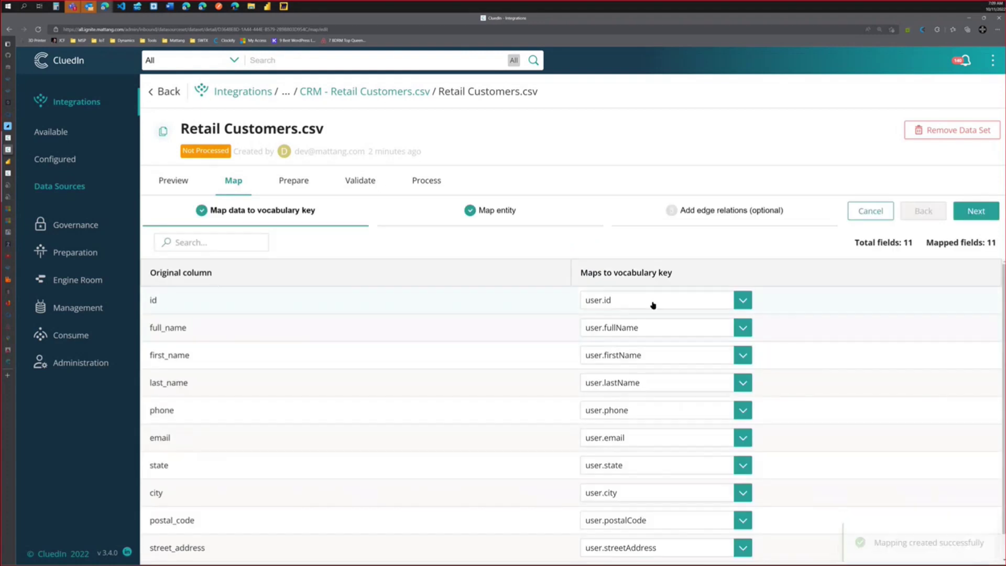
{"action": "scroll", "coordinate": [442, 283], "scroll_direction": "down", "scroll_amount": 1}
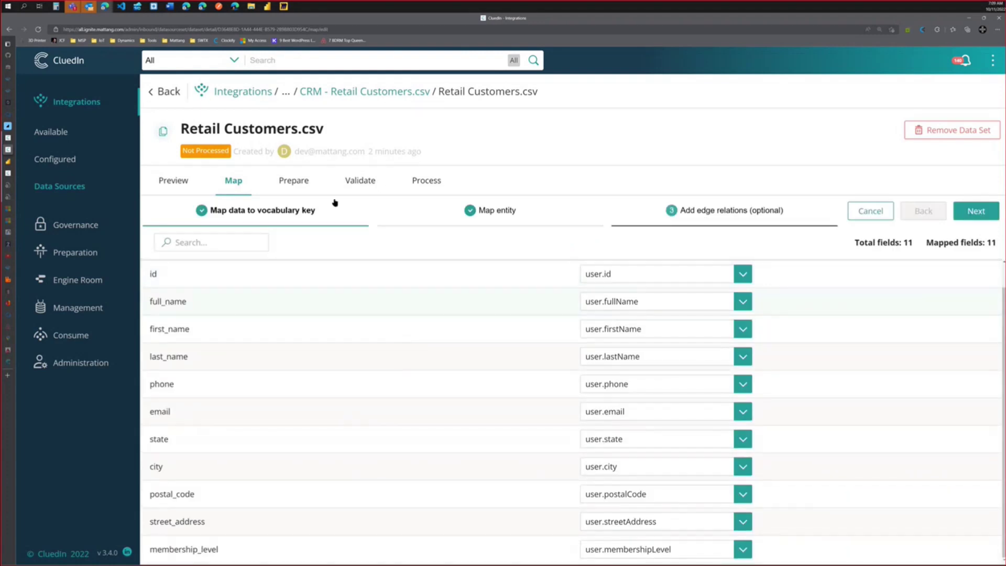
{"action": "left_click", "coordinate": [471, 210]}
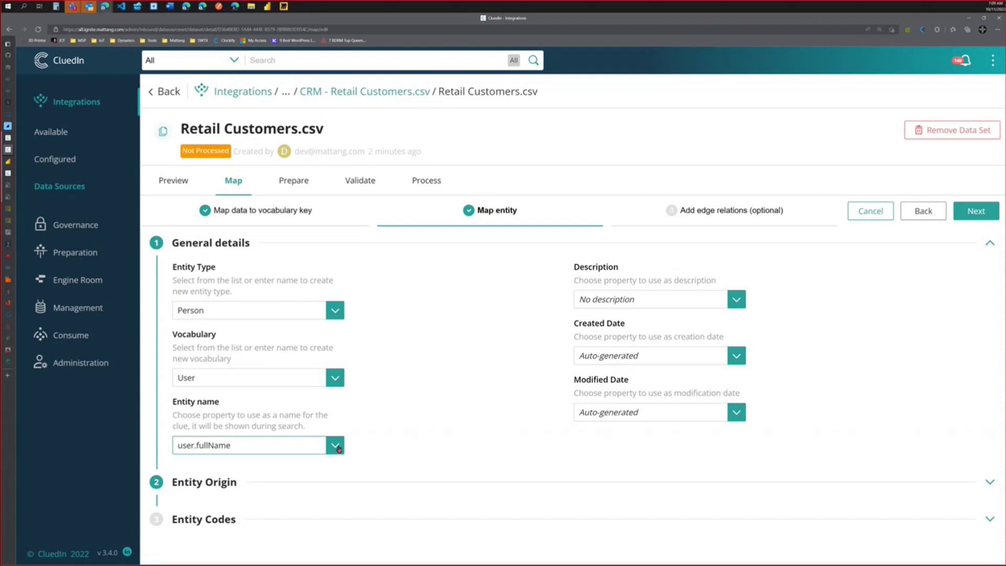
{"action": "left_click", "coordinate": [208, 482]}
{"action": "scroll", "coordinate": [393, 403], "scroll_direction": "down", "scroll_amount": 2}
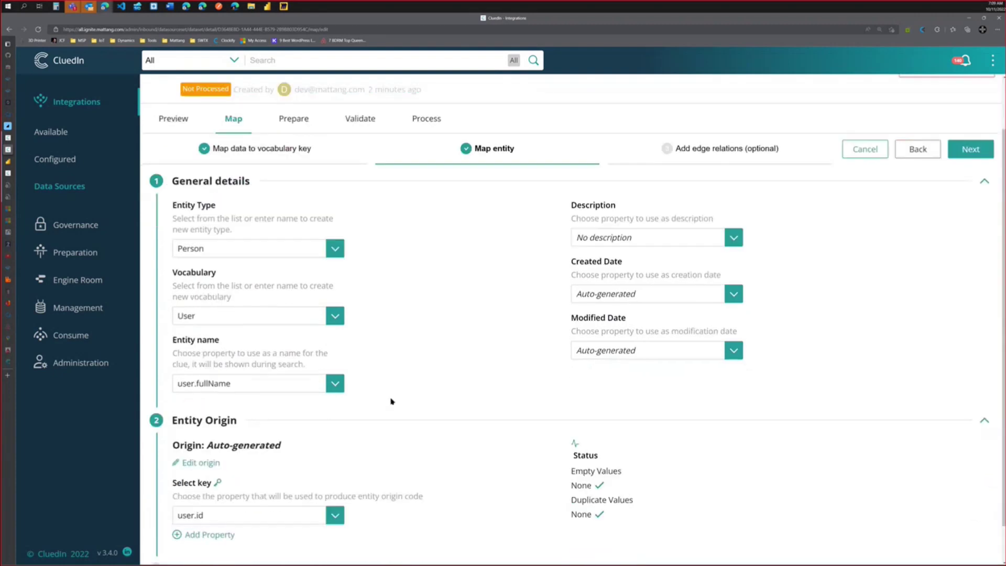
{"action": "left_click", "coordinate": [330, 473]}
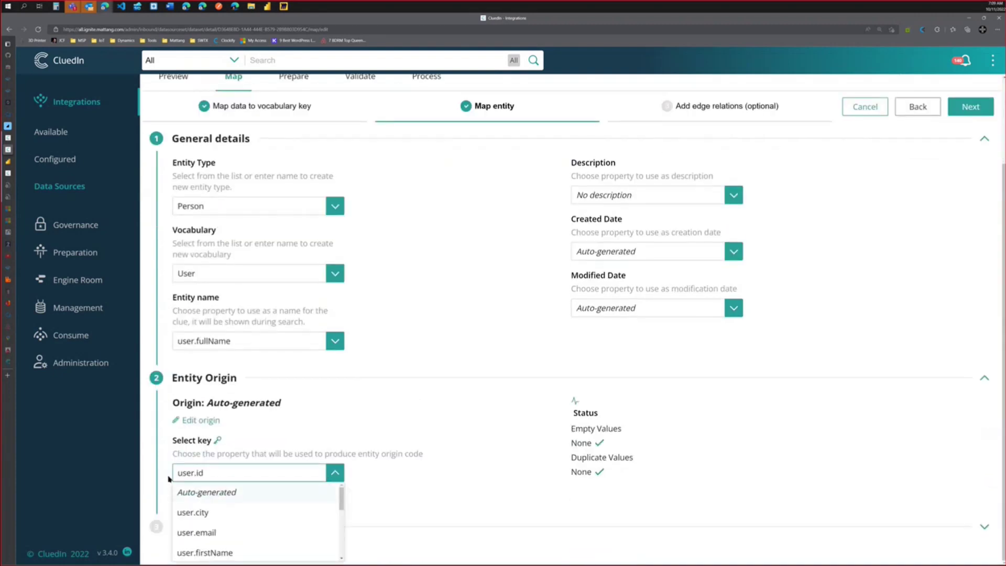
{"action": "left_click", "coordinate": [464, 446]}
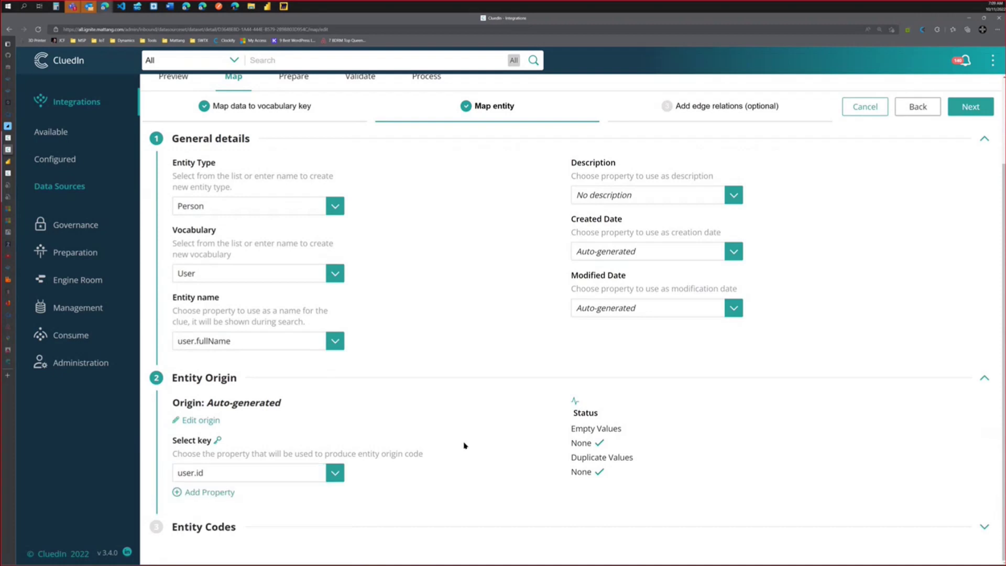
- Change the origin of the Email entity code to the custom value Ignite and save it
{"action": "left_click", "coordinate": [199, 527]}
{"action": "scroll", "coordinate": [370, 481], "scroll_direction": "down", "scroll_amount": 2}
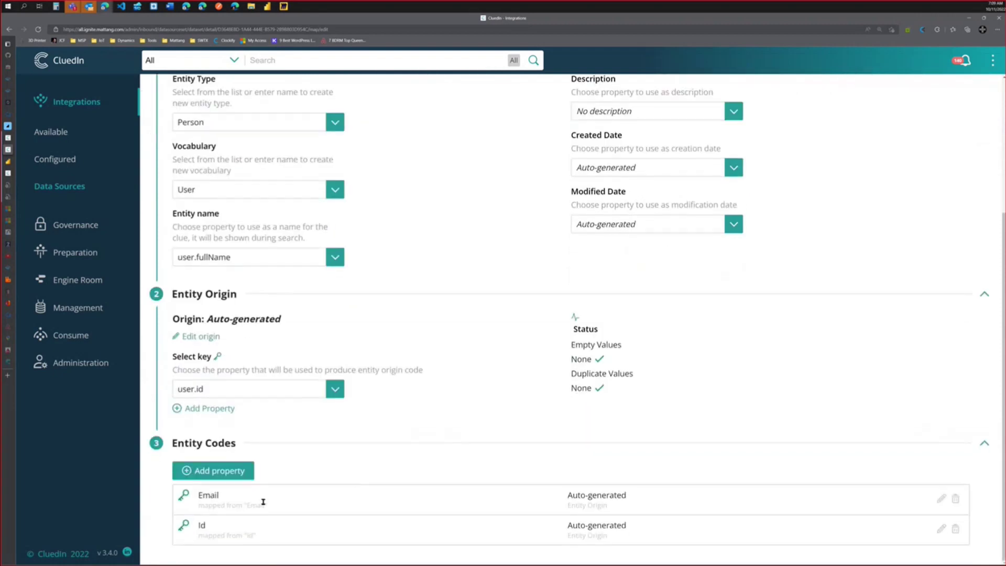
{"action": "left_click", "coordinate": [941, 502]}
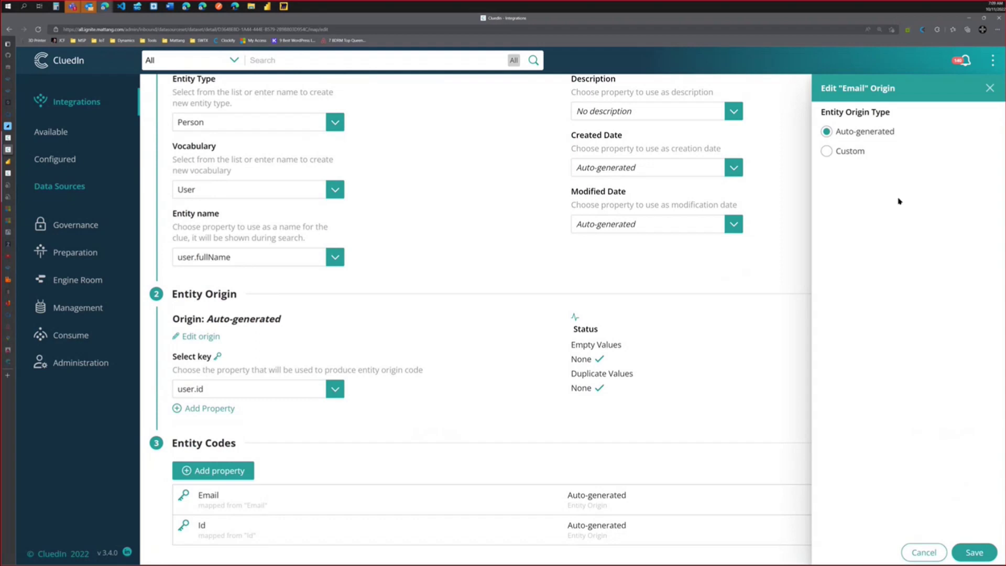
{"action": "left_click", "coordinate": [826, 151]}
{"action": "left_click", "coordinate": [867, 191]}
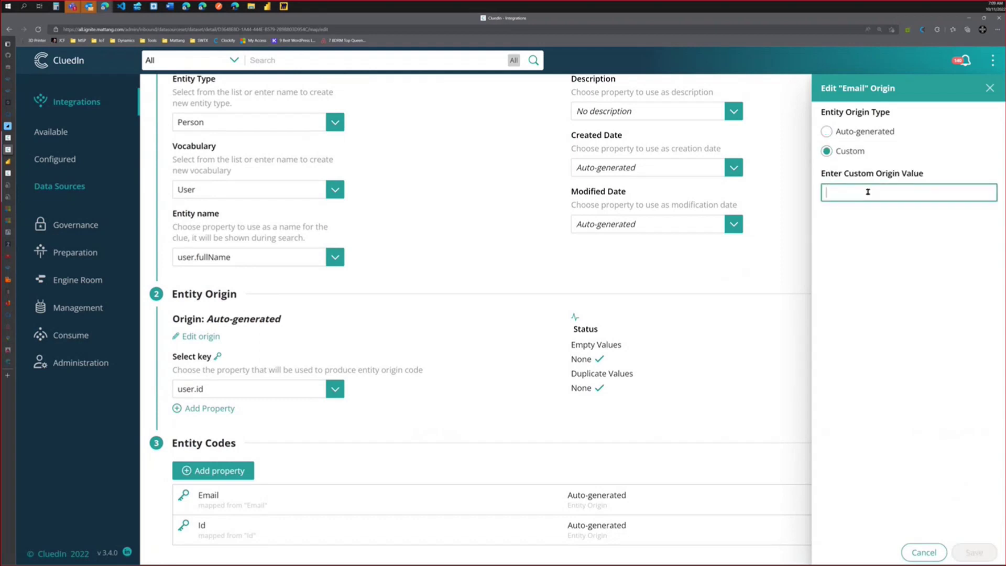
{"action": "type", "text": "Ignite"}
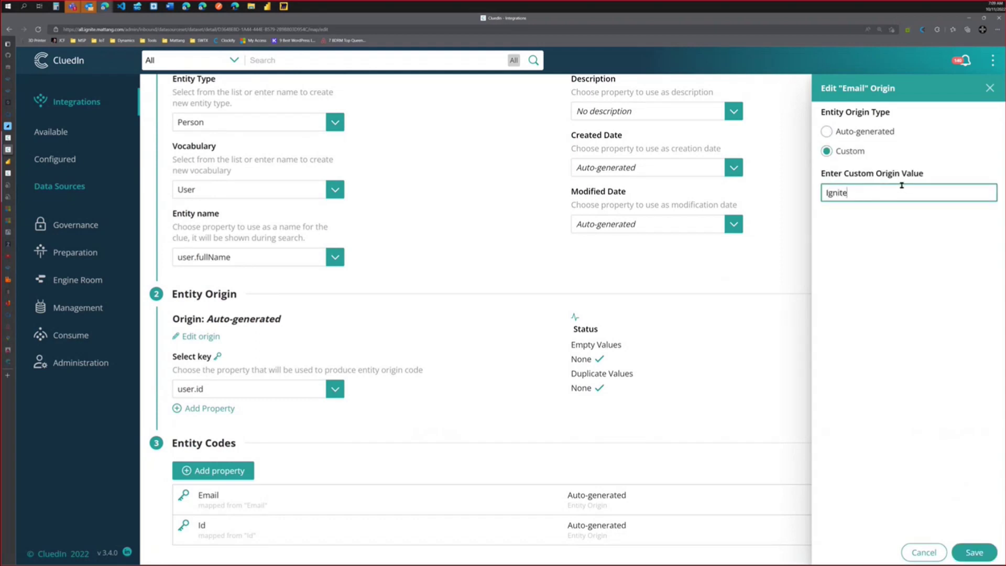
{"action": "left_click", "coordinate": [974, 552]}
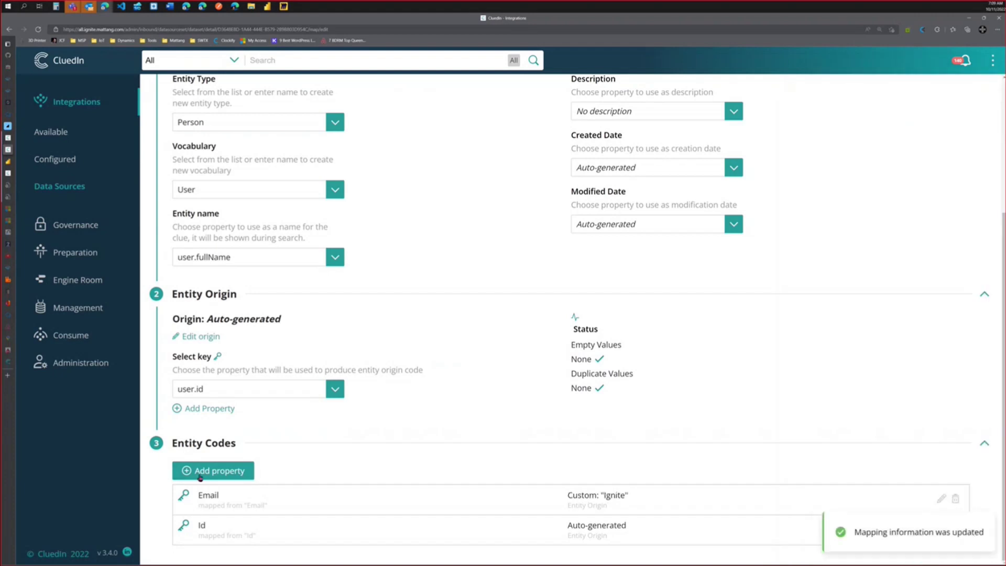
{"action": "left_click", "coordinate": [200, 472]}
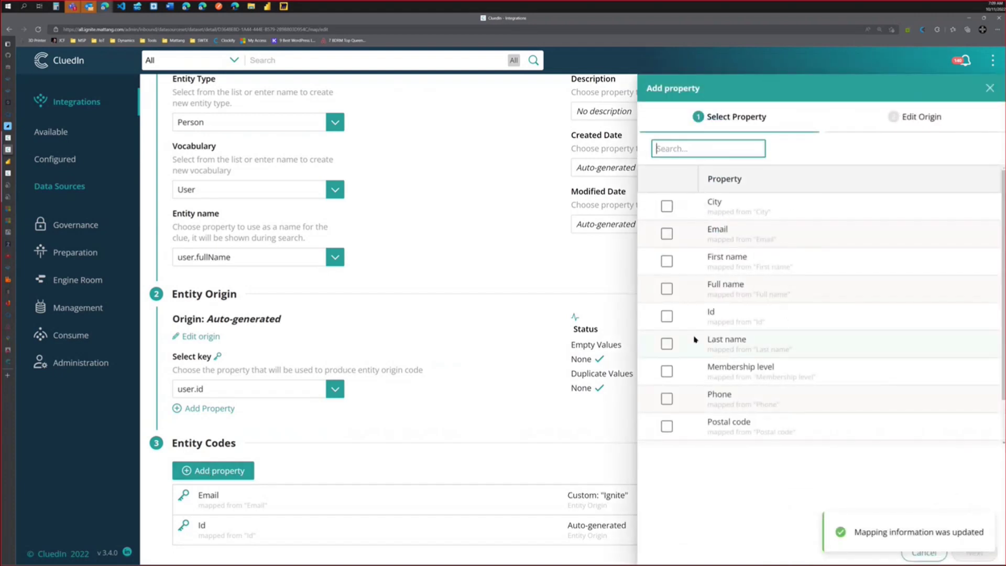
{"action": "left_click", "coordinate": [667, 399]}
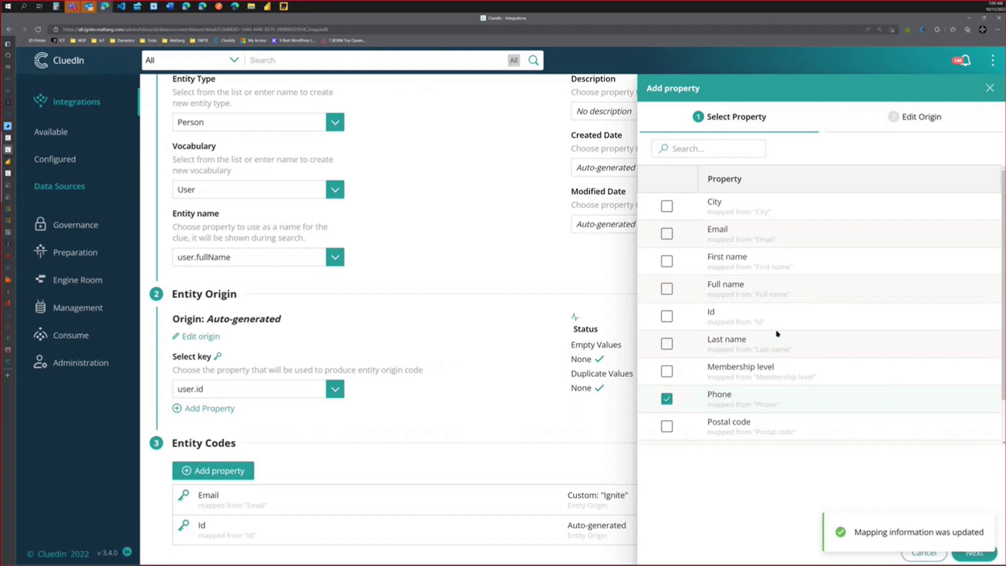
{"action": "left_click", "coordinate": [973, 553]}
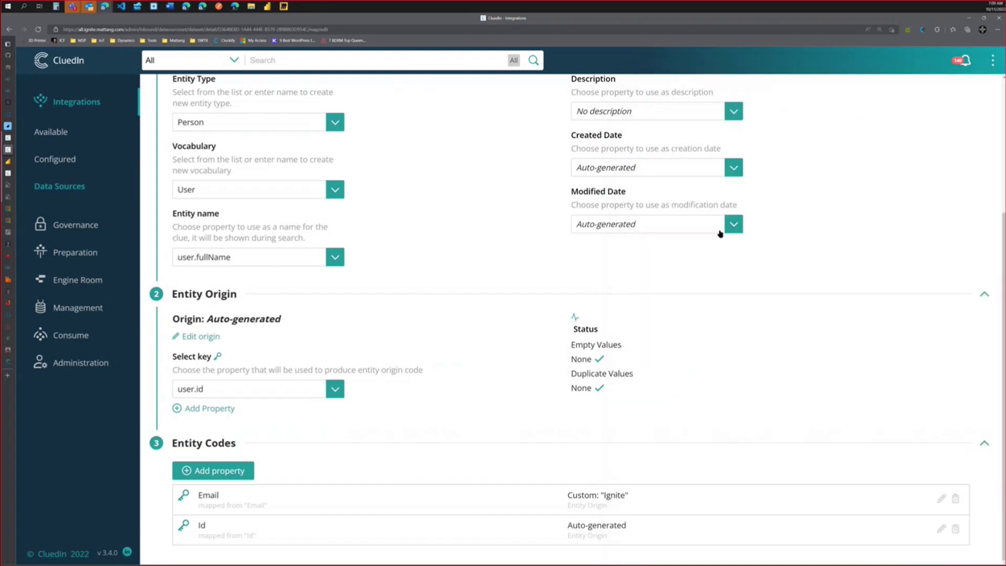
- Add the Phone property as an entity code with the custom origin value Ignite
{"action": "left_click", "coordinate": [211, 471]}
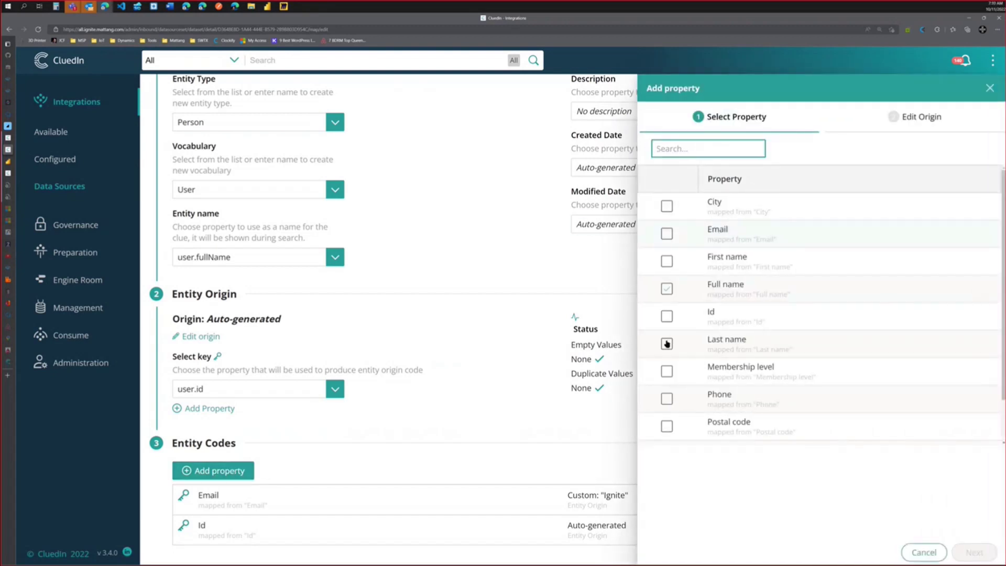
{"action": "left_click", "coordinate": [666, 399]}
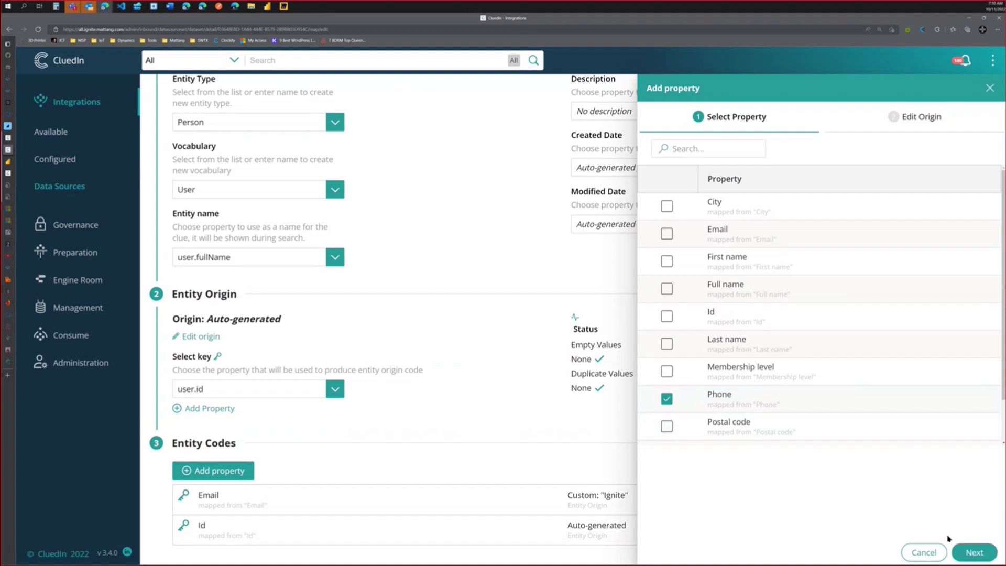
{"action": "left_click", "coordinate": [968, 558]}
{"action": "left_click", "coordinate": [668, 182]}
{"action": "left_click", "coordinate": [727, 226]}
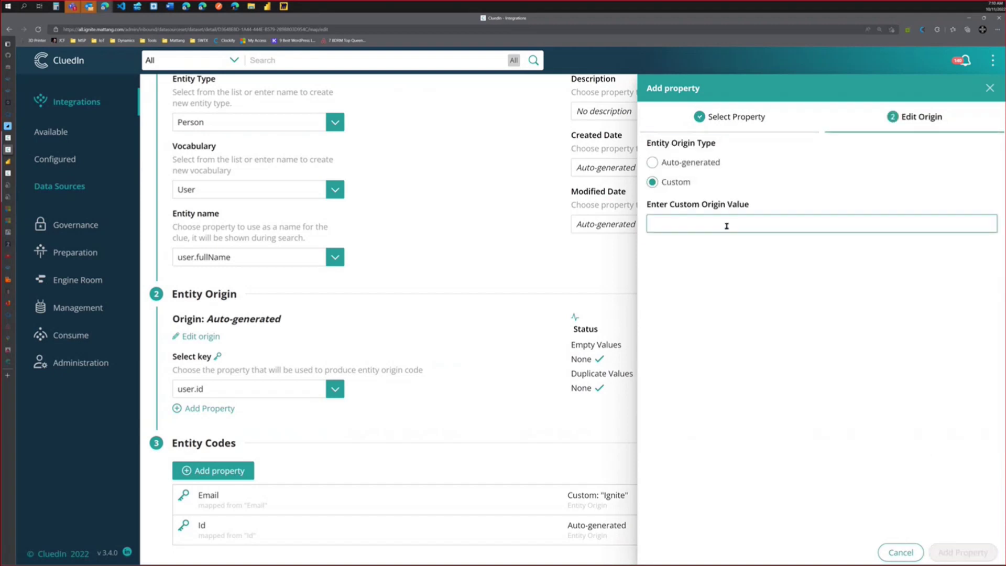
{"action": "type", "text": "Ignite"}
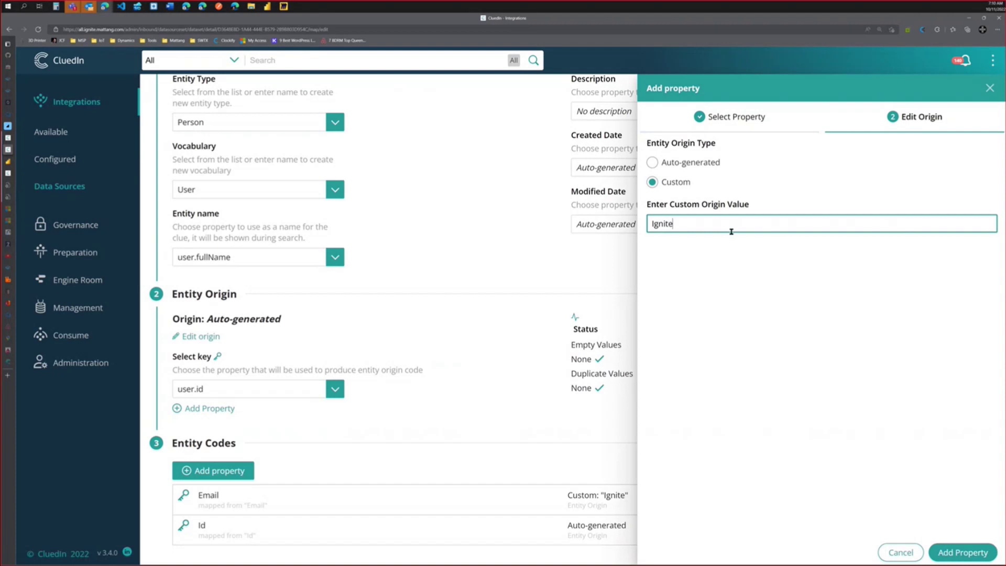
{"action": "left_click", "coordinate": [962, 552]}
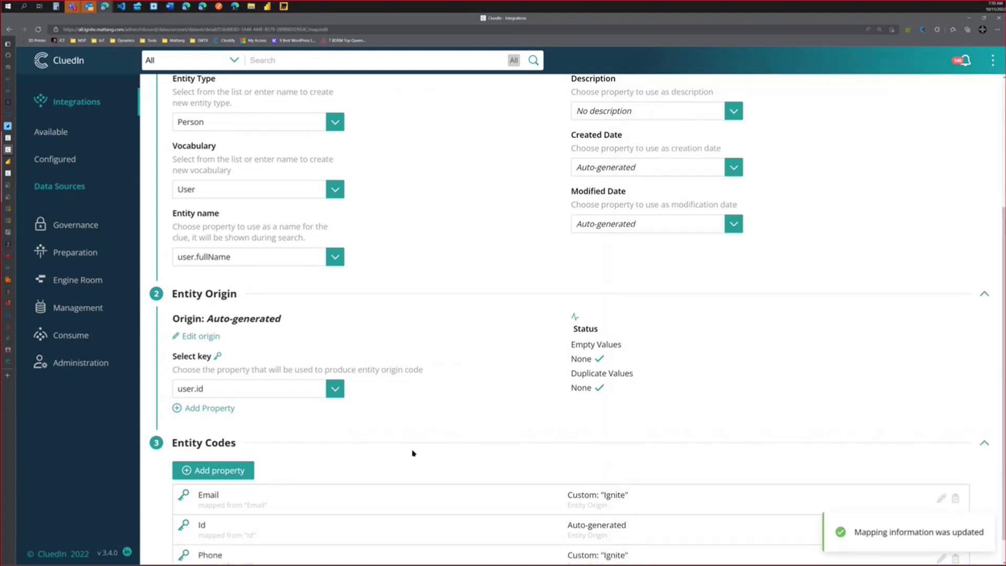
- Finish the mapping of Retail Customers.csv without adding any edge relations
{"action": "scroll", "coordinate": [447, 493], "scroll_direction": "down", "scroll_amount": 1}
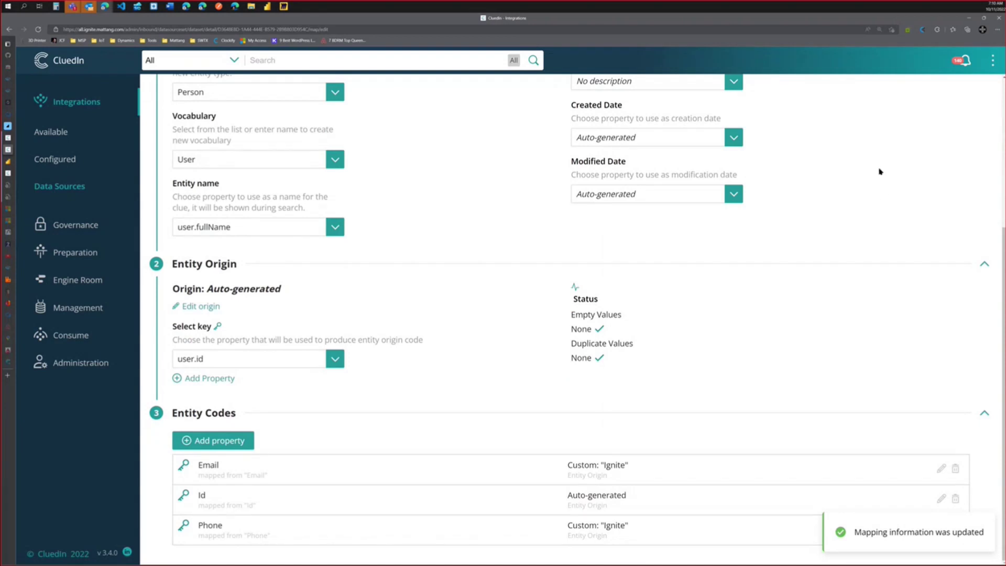
{"action": "scroll", "coordinate": [879, 171], "scroll_direction": "up", "scroll_amount": 4}
{"action": "scroll", "coordinate": [879, 171], "scroll_direction": "up", "scroll_amount": 3}
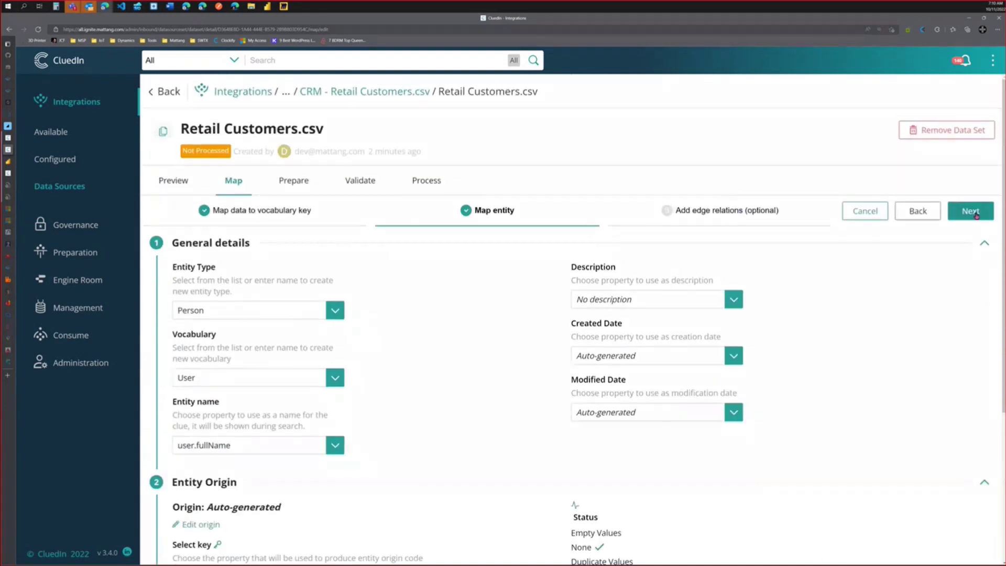
{"action": "left_click", "coordinate": [976, 216]}
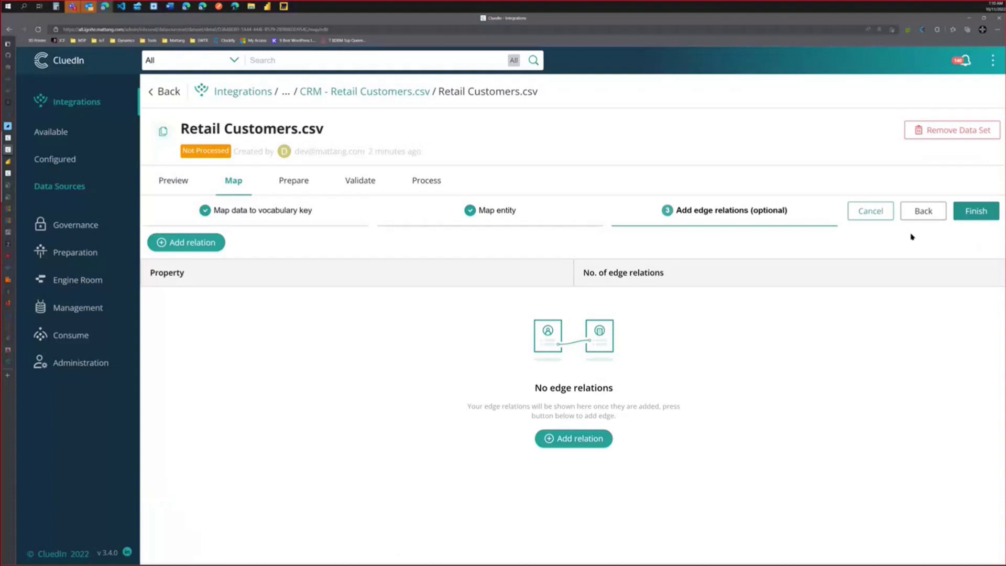
{"action": "left_click", "coordinate": [982, 216]}
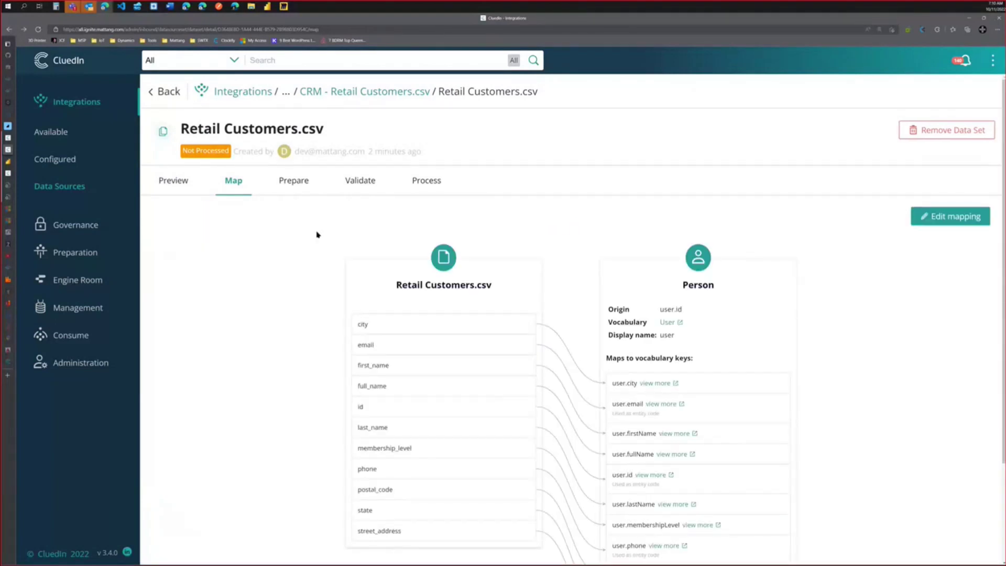
- Review the mapping diagram from Retail Customers.csv to Person and run the validation of the data set
{"action": "scroll", "coordinate": [312, 215], "scroll_direction": "down", "scroll_amount": 2}
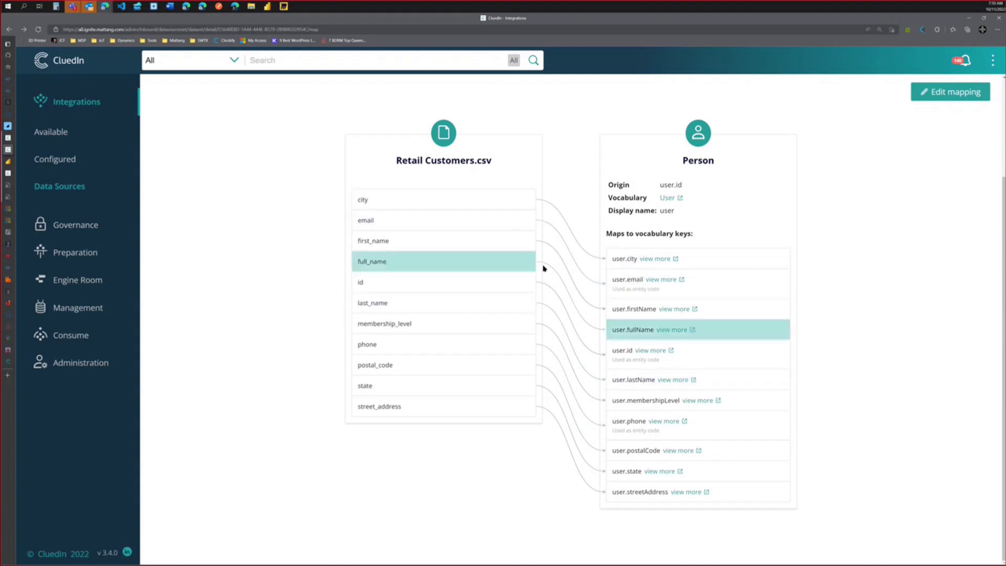
{"action": "scroll", "coordinate": [576, 146], "scroll_direction": "up", "scroll_amount": 3}
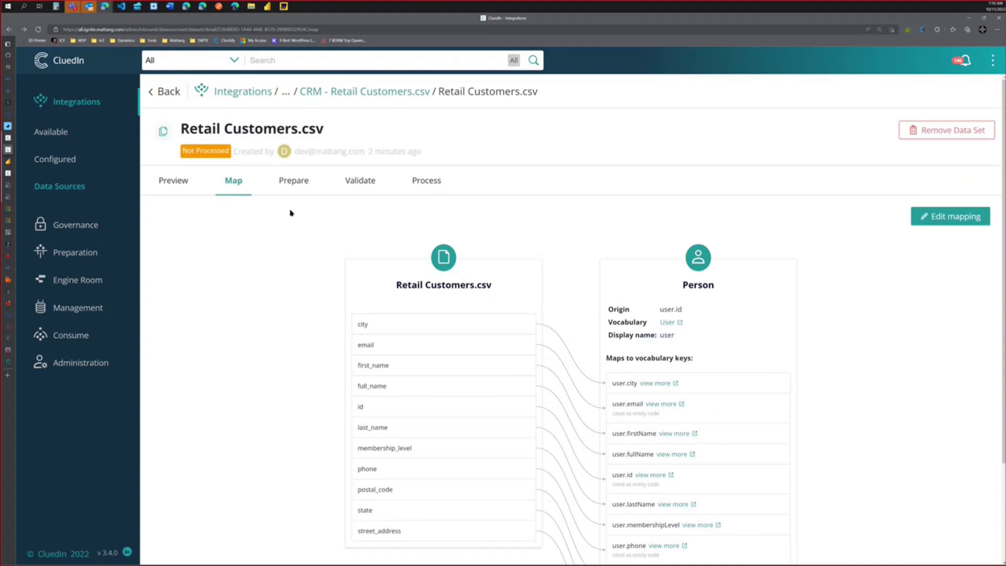
{"action": "left_click", "coordinate": [369, 181]}
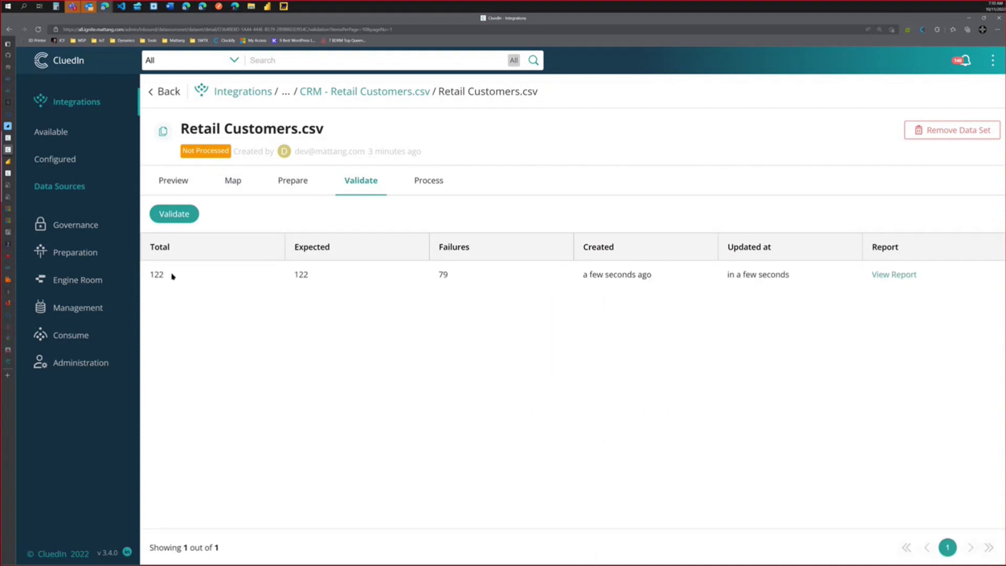
- Review the validation report of Retail Customers.csv, examining the failures on the user_postalCode and user_email fields, and close it
{"action": "double_click", "coordinate": [444, 275]}
{"action": "left_click", "coordinate": [892, 276]}
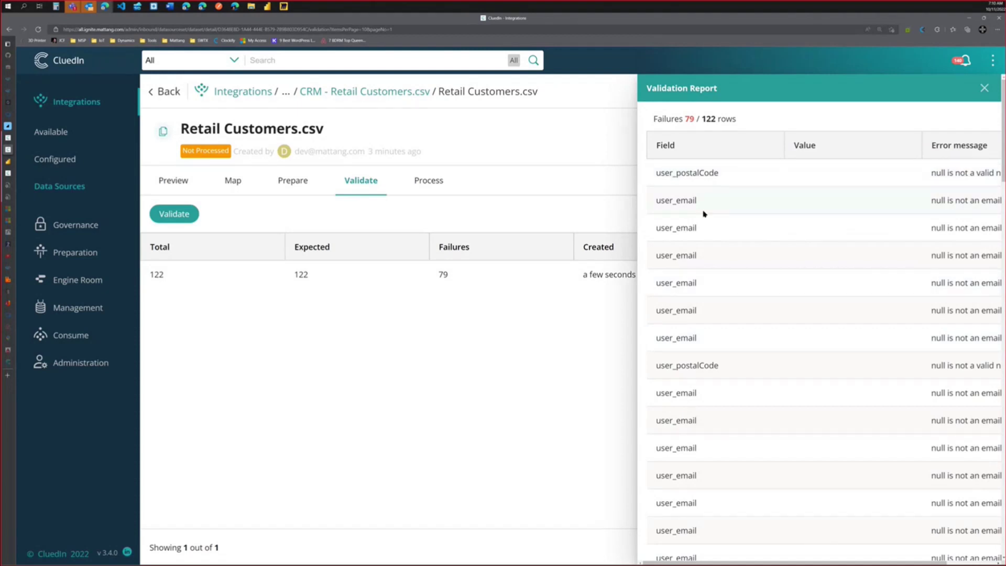
{"action": "scroll", "coordinate": [873, 238], "scroll_direction": "down", "scroll_amount": 5}
{"action": "scroll", "coordinate": [872, 246], "scroll_direction": "down", "scroll_amount": 10}
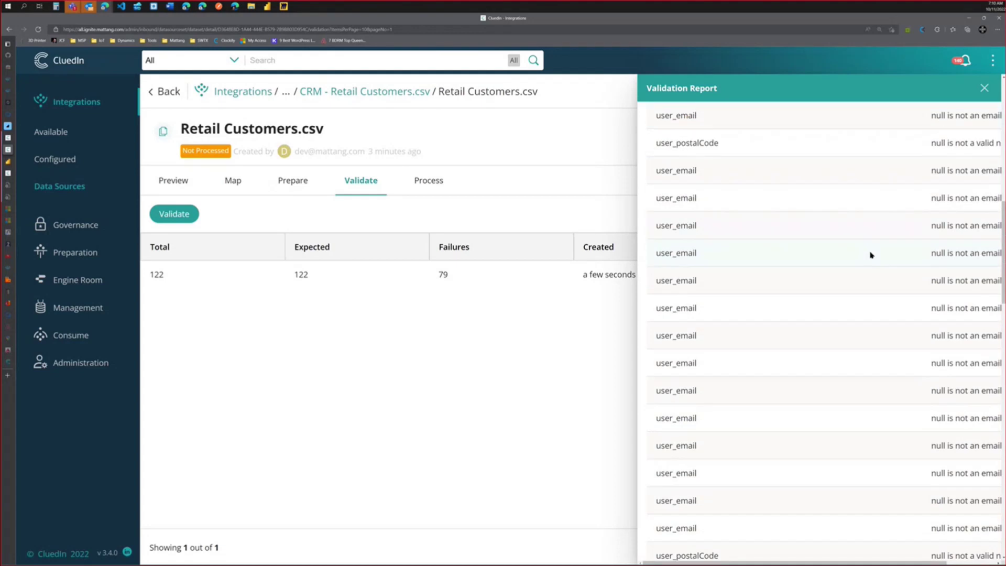
{"action": "scroll", "coordinate": [845, 399], "scroll_direction": "down", "scroll_amount": 5}
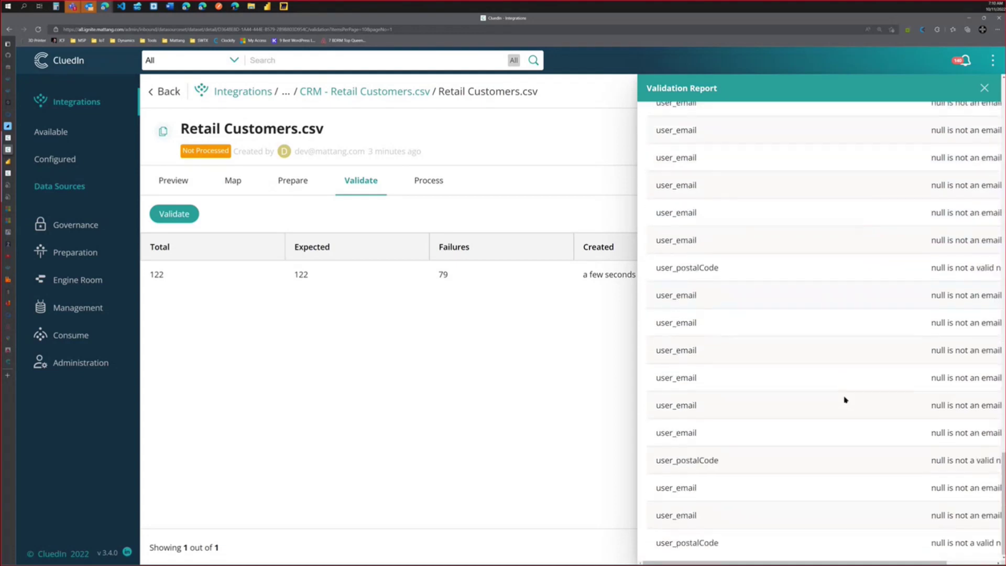
{"action": "scroll", "coordinate": [844, 400], "scroll_direction": "up", "scroll_amount": 5}
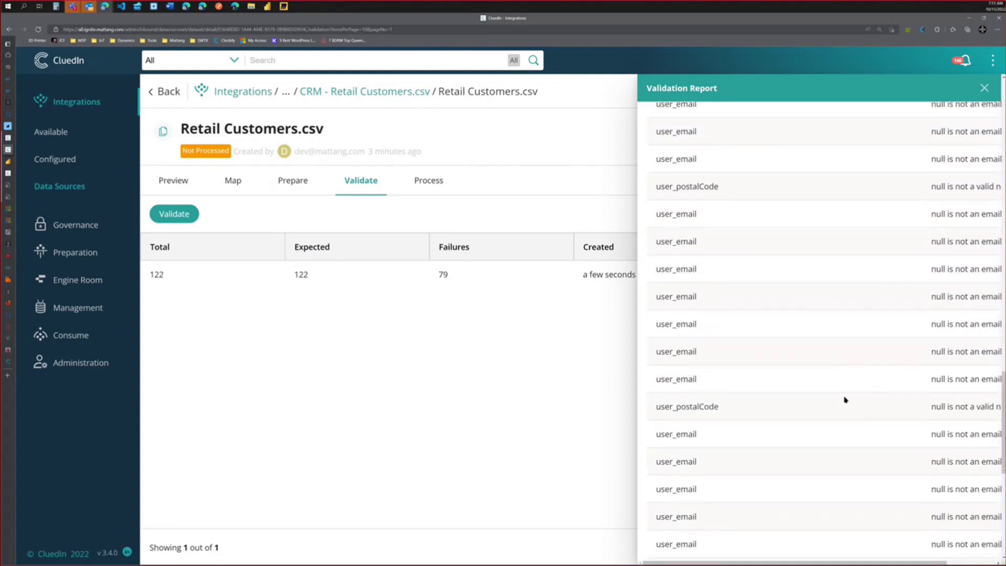
{"action": "scroll", "coordinate": [815, 328], "scroll_direction": "up", "scroll_amount": 5}
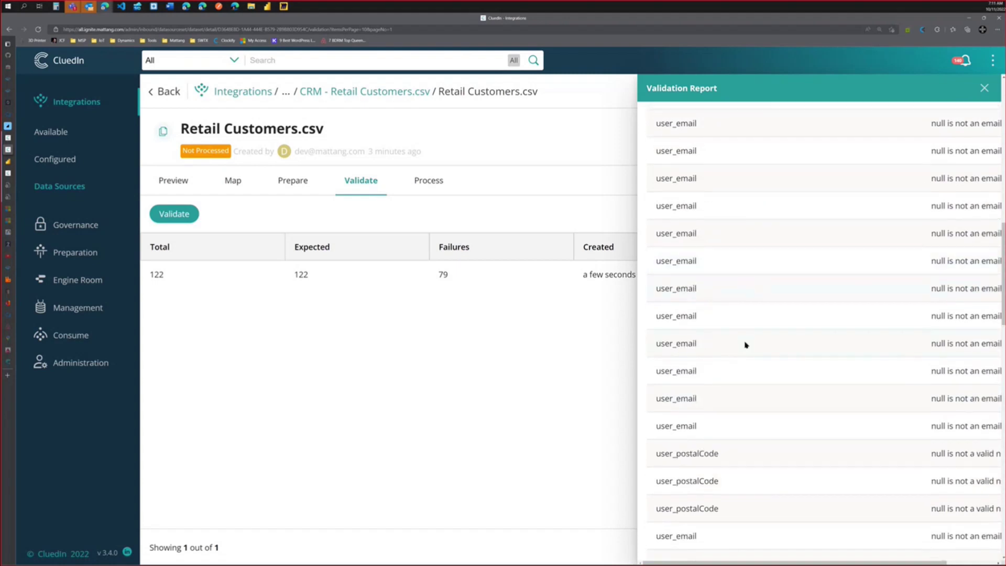
{"action": "scroll", "coordinate": [820, 220], "scroll_direction": "up", "scroll_amount": 1}
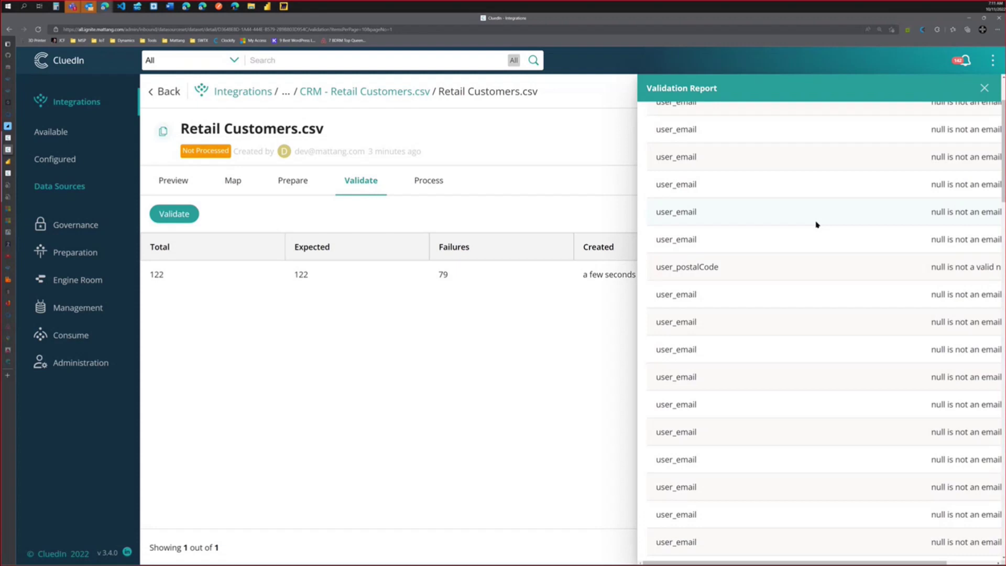
{"action": "double_click", "coordinate": [722, 268]}
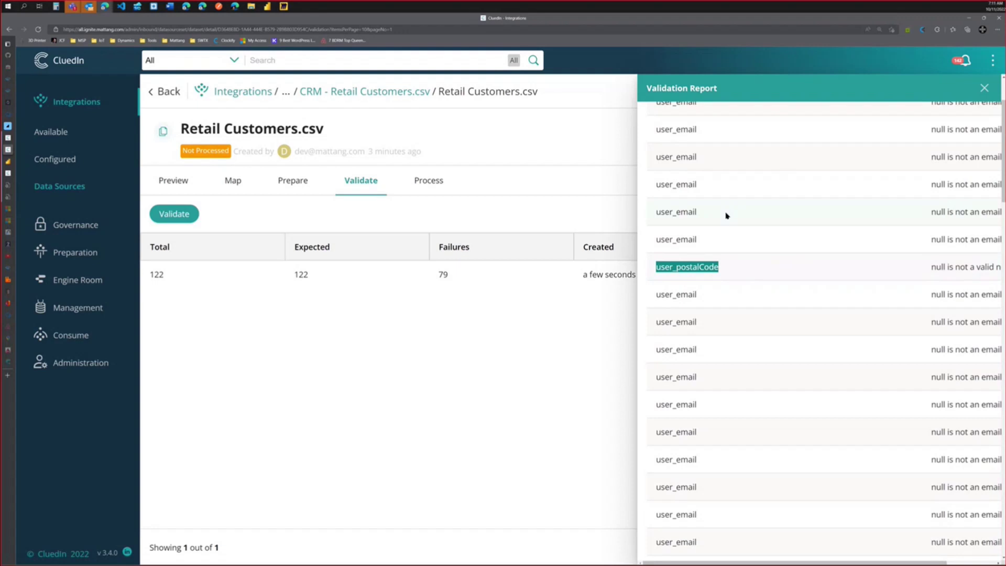
{"action": "left_click_drag", "start_coordinate": [725, 214], "coordinate": [653, 218]}
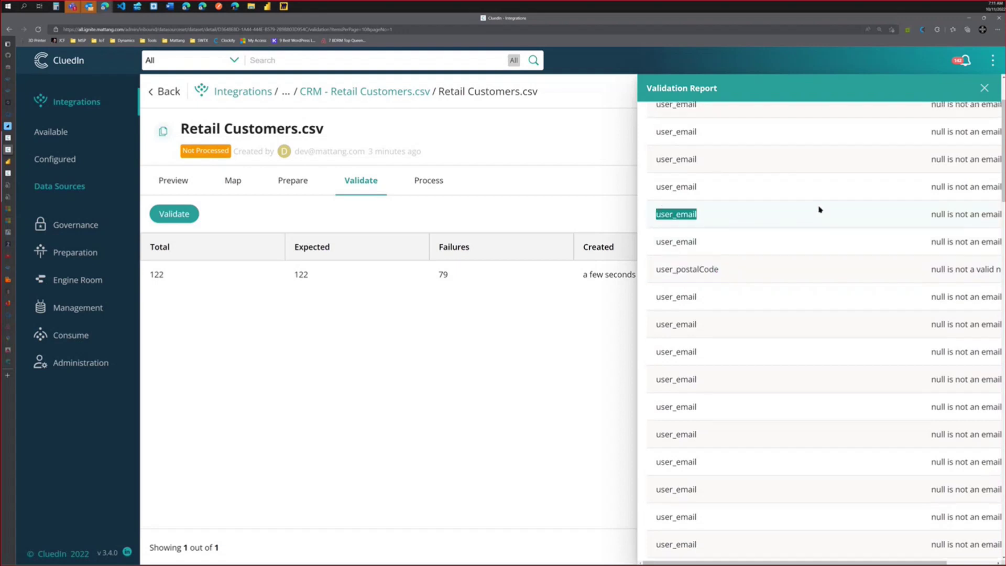
{"action": "scroll", "coordinate": [820, 209], "scroll_direction": "up", "scroll_amount": 2}
{"action": "left_click", "coordinate": [984, 89]}
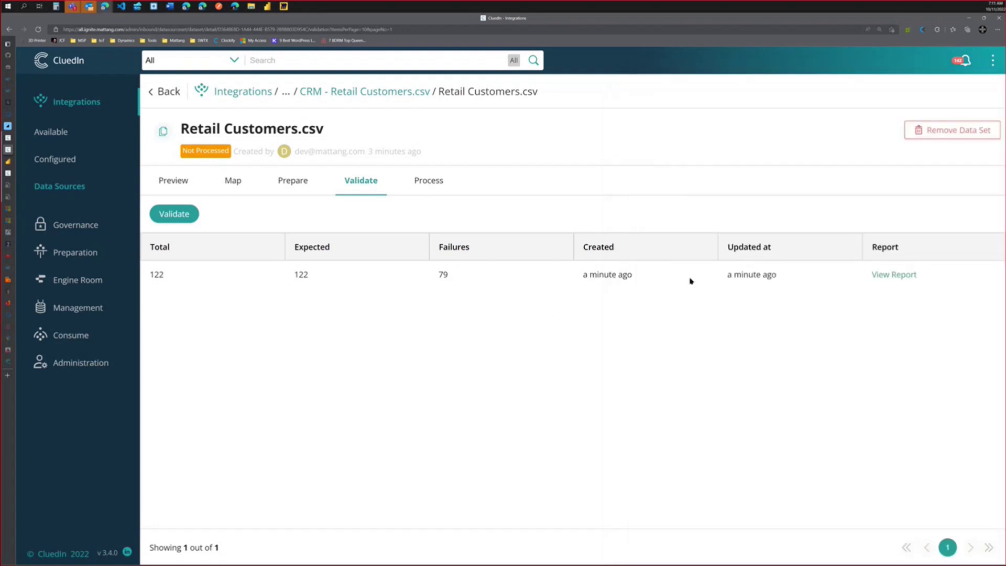
- Process the Retail Customers.csv data set and confirm pushing its clues into the CluedIn fabric
{"action": "left_click", "coordinate": [428, 180]}
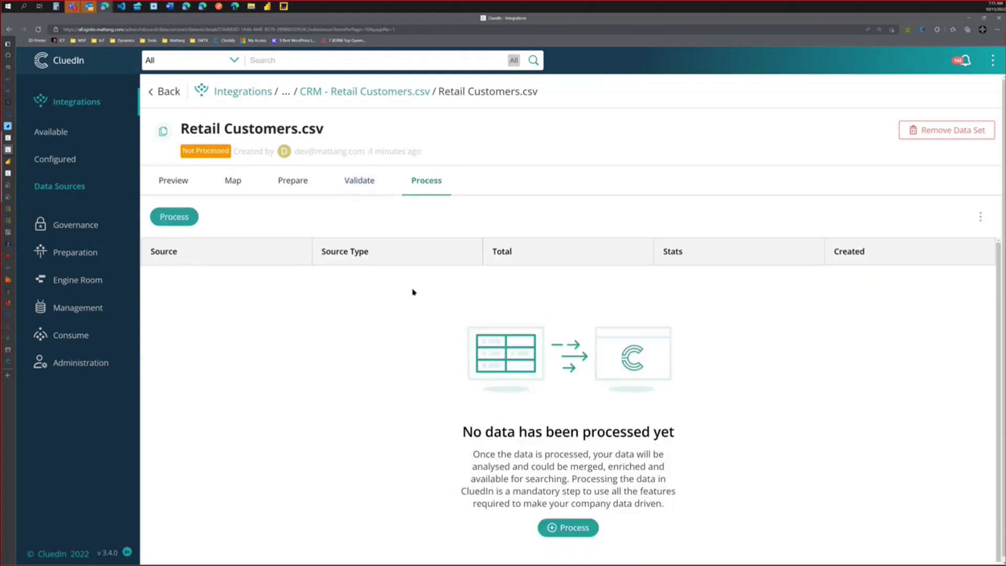
{"action": "left_click", "coordinate": [565, 528]}
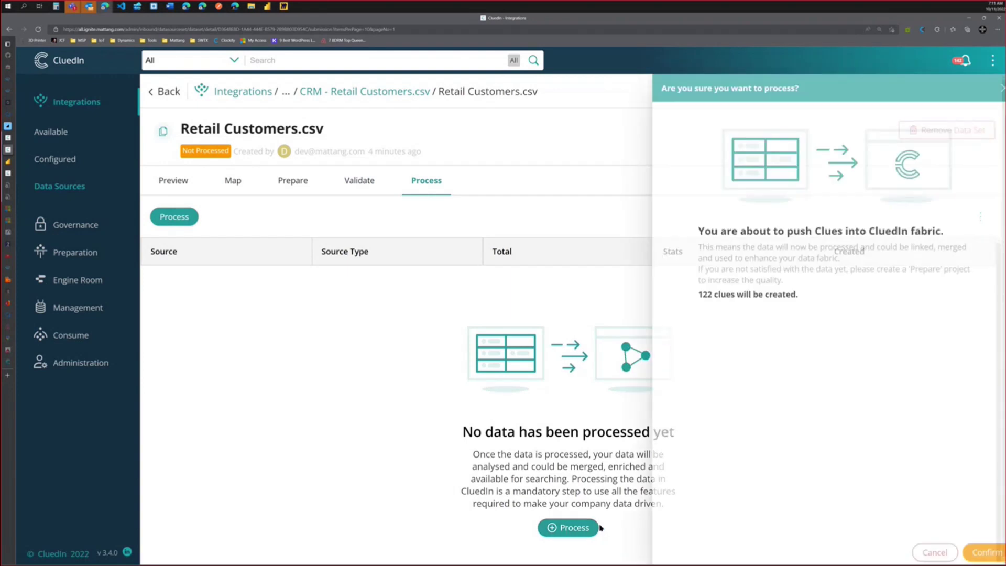
{"action": "left_click", "coordinate": [970, 550]}
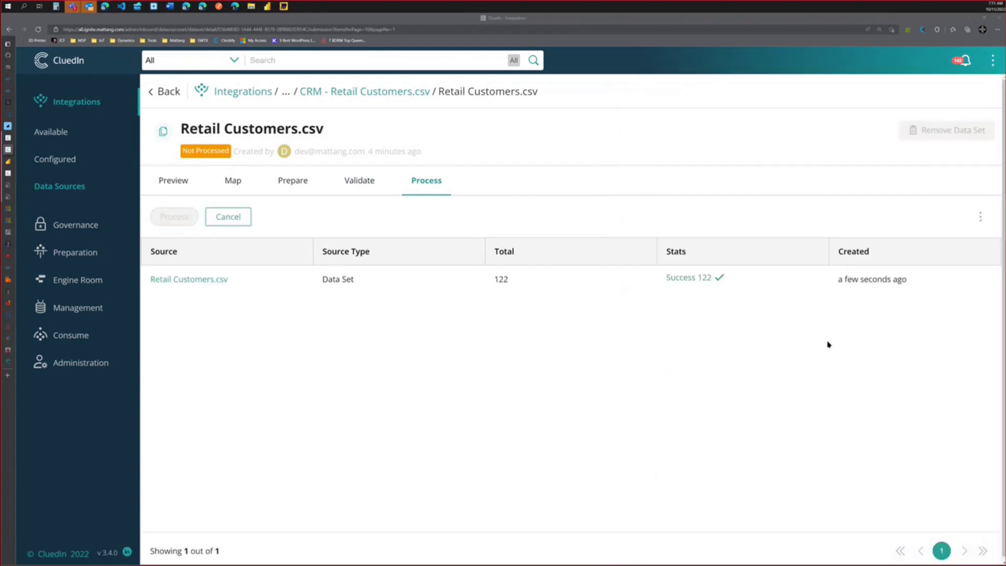
- Check the Power BI report, return to CluedIn and run the stored GraphQL post-process query for entityType /Organization with page size 500
{"action": "key", "text": "alt+Tab"}
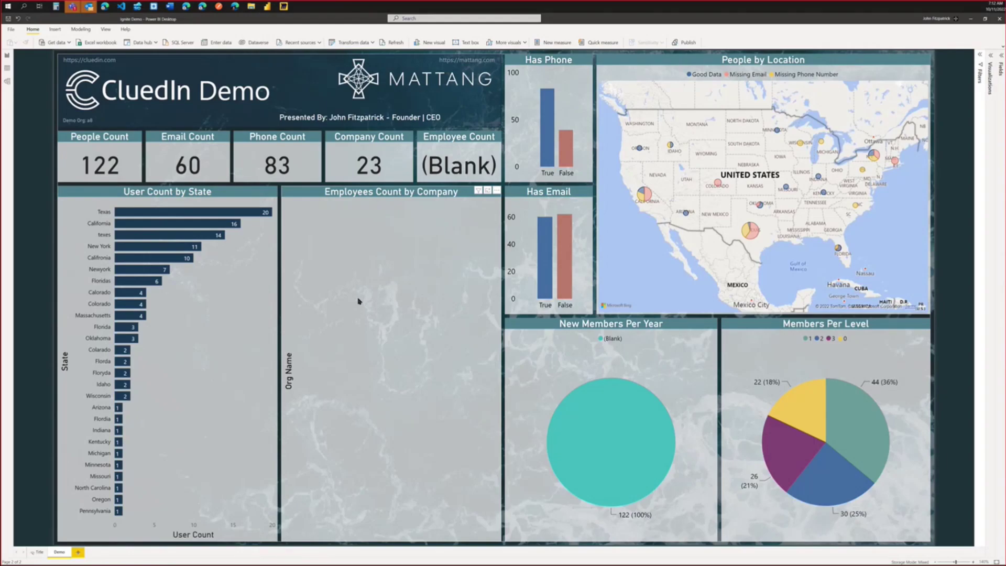
{"action": "key", "text": "alt+Tab"}
{"action": "left_click", "coordinate": [68, 335]}
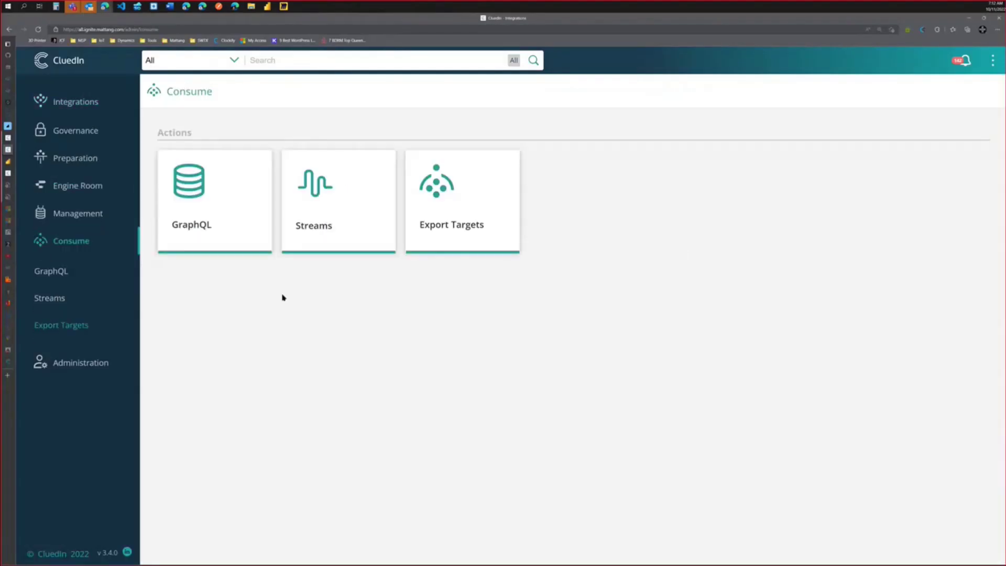
{"action": "left_click", "coordinate": [215, 199]}
{"action": "left_click", "coordinate": [212, 143]}
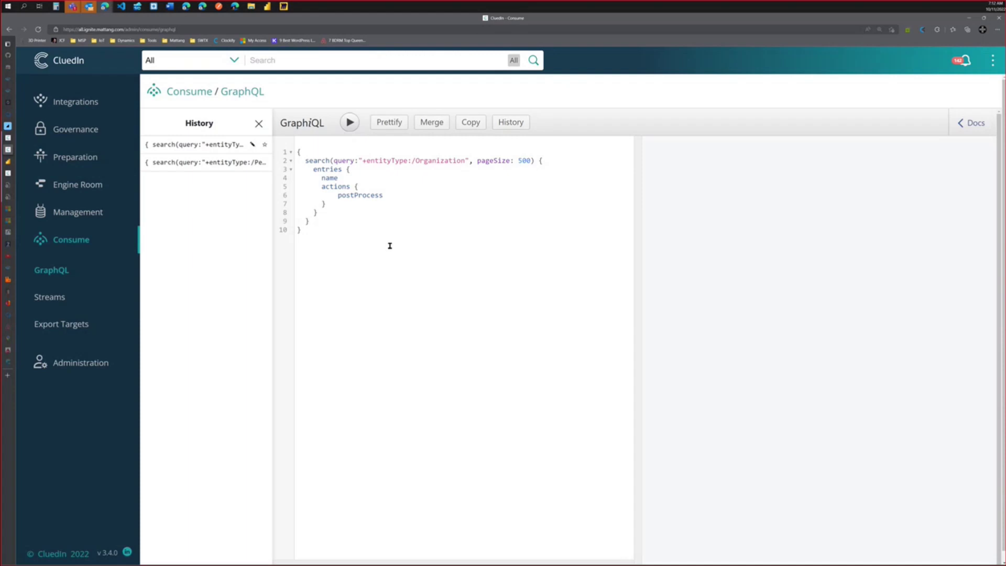
{"action": "left_click", "coordinate": [349, 122]}
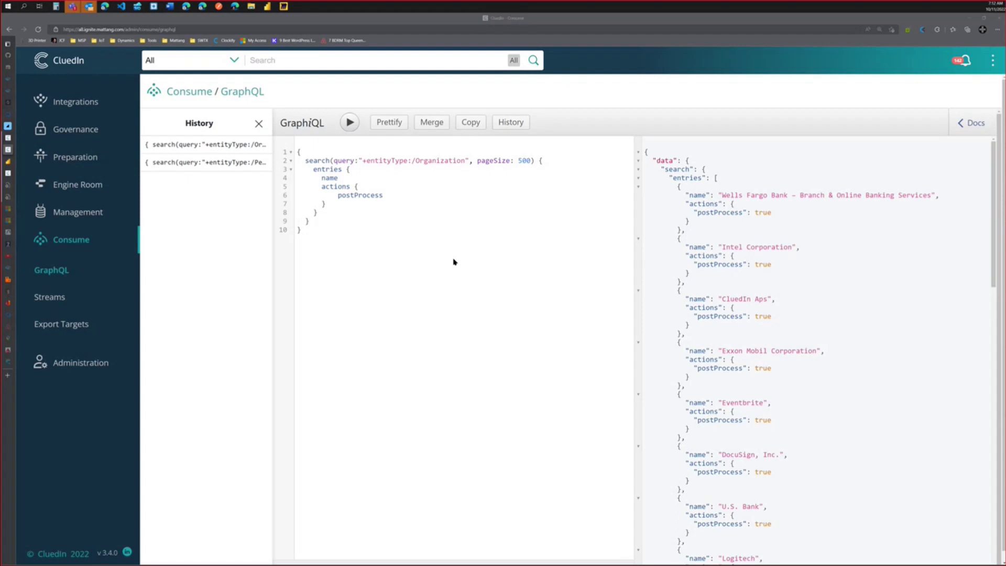
- Switch to Power BI and filter the demo report by Mattang in the Employees Count by Company chart
{"action": "key", "text": "alt+Tab"}
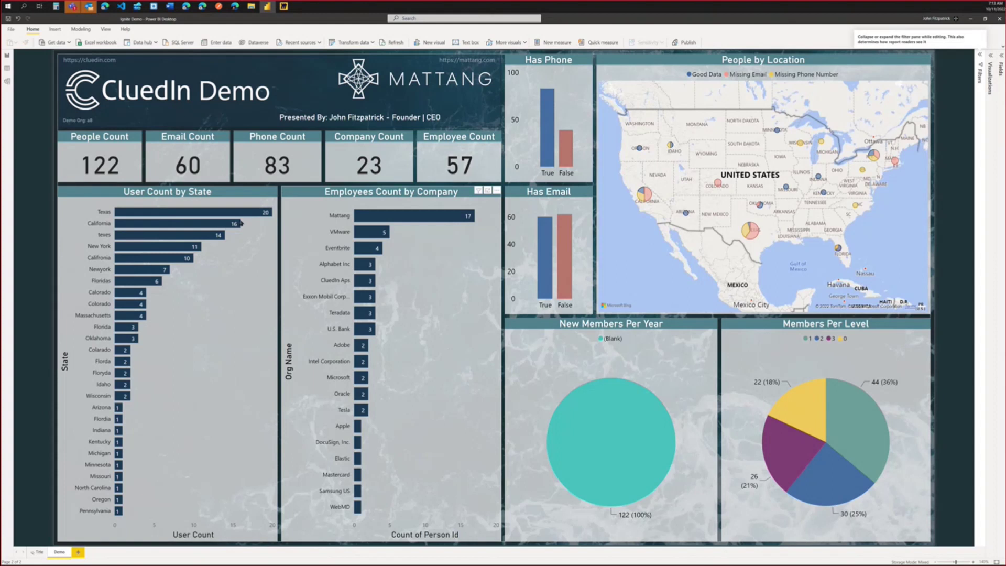
{"action": "left_click", "coordinate": [398, 216]}
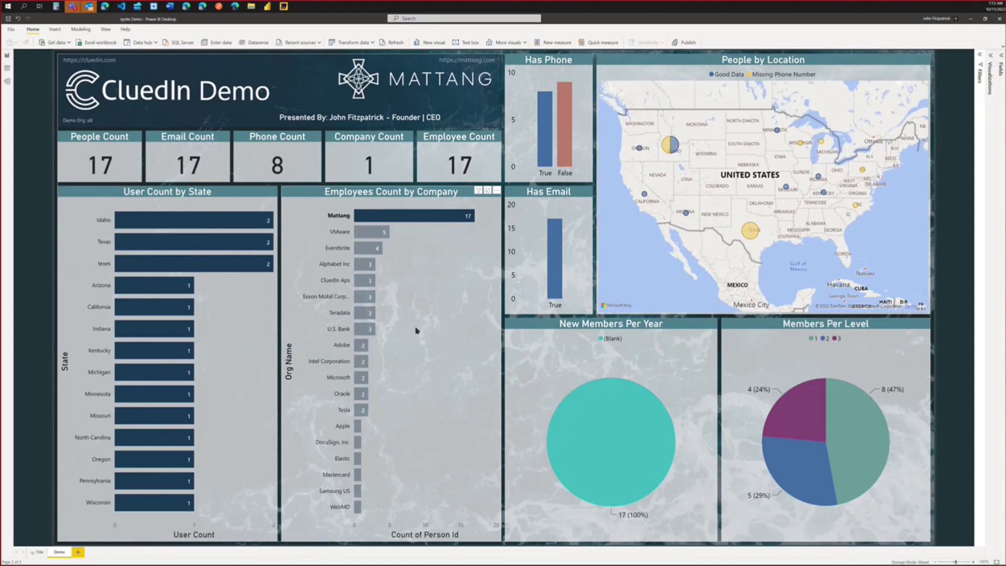
- Switch to CluedIn, search for *matt and examine the relations graph of the Mattang organization
{"action": "key", "text": "alt+Tab"}
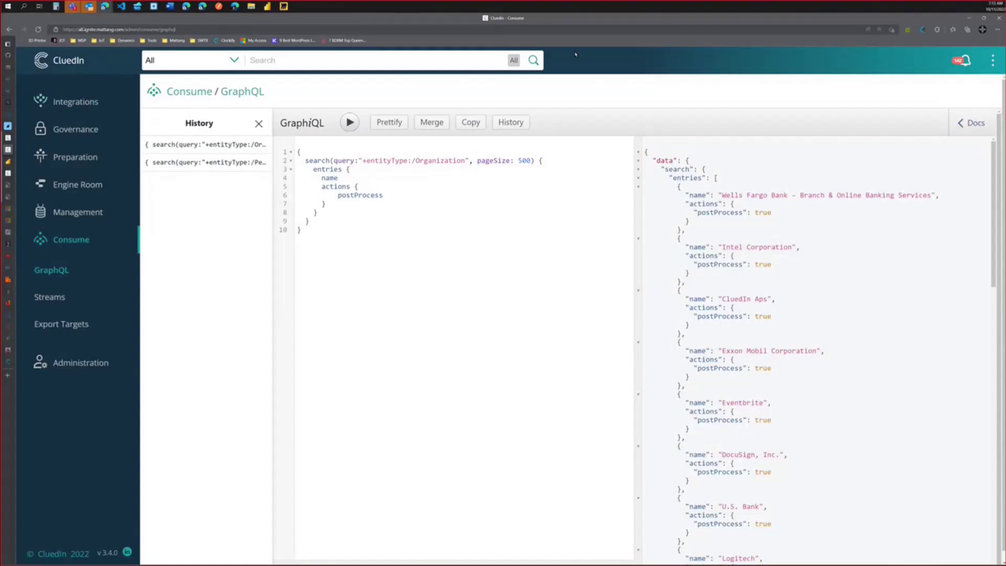
{"action": "left_click", "coordinate": [538, 60]}
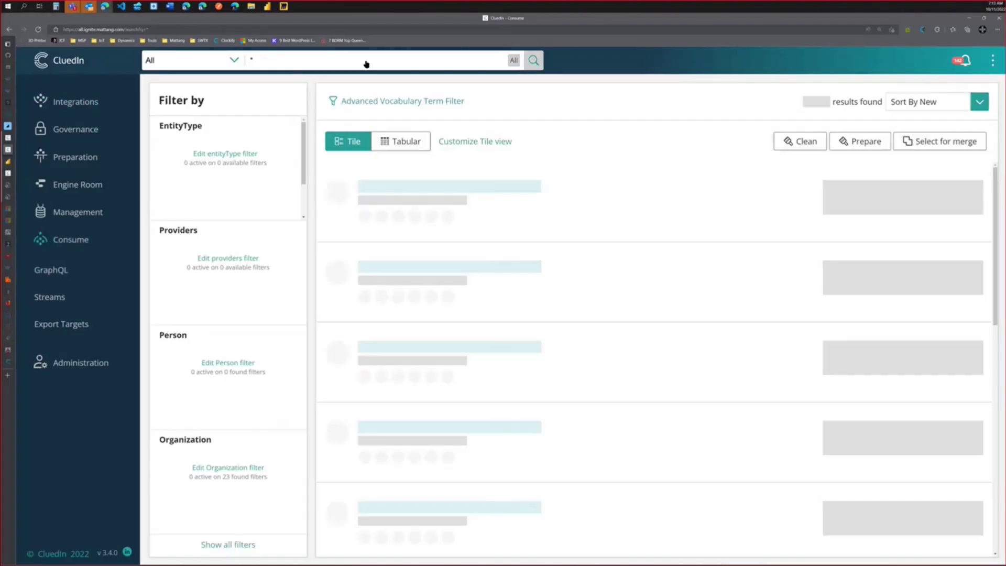
{"action": "type", "text": "ma"}
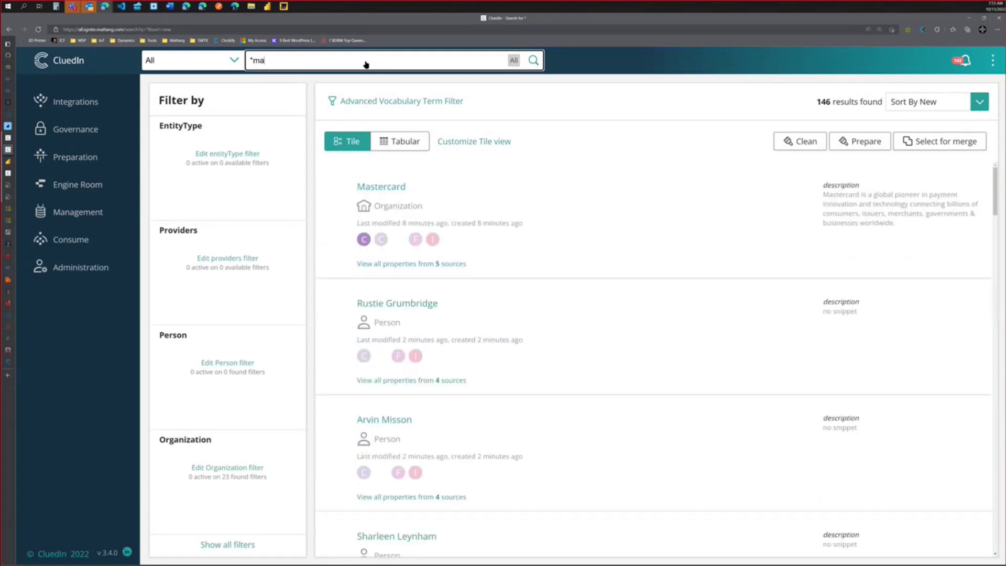
{"action": "type", "text": "tt"}
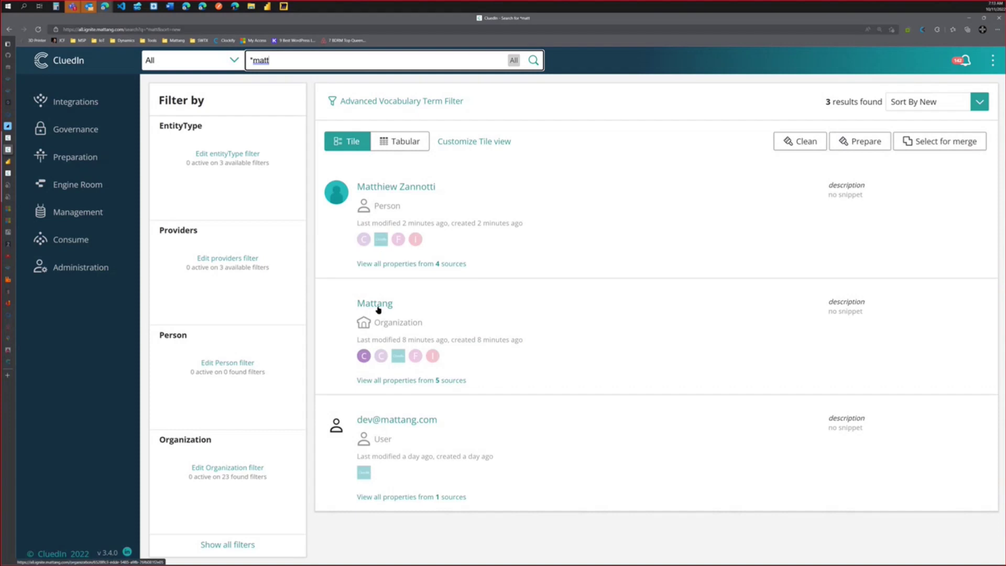
{"action": "left_click", "coordinate": [376, 304]}
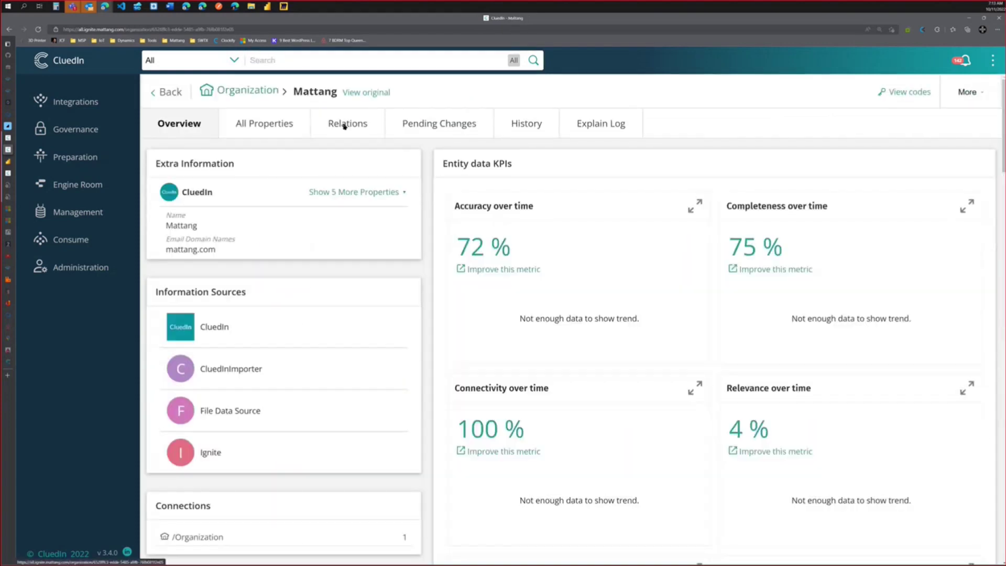
{"action": "left_click", "coordinate": [346, 124]}
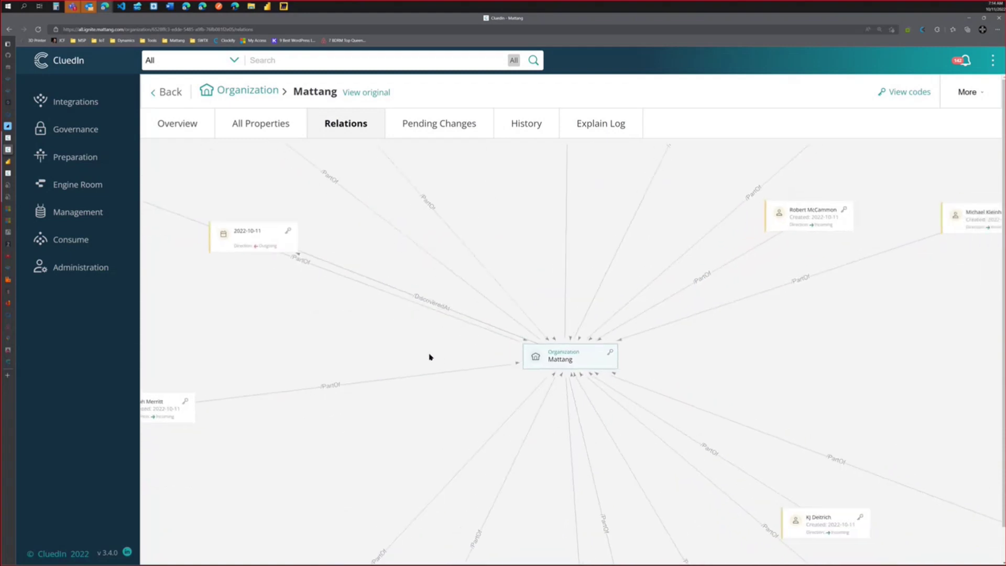
{"action": "scroll", "coordinate": [429, 355], "scroll_direction": "down", "scroll_amount": 3}
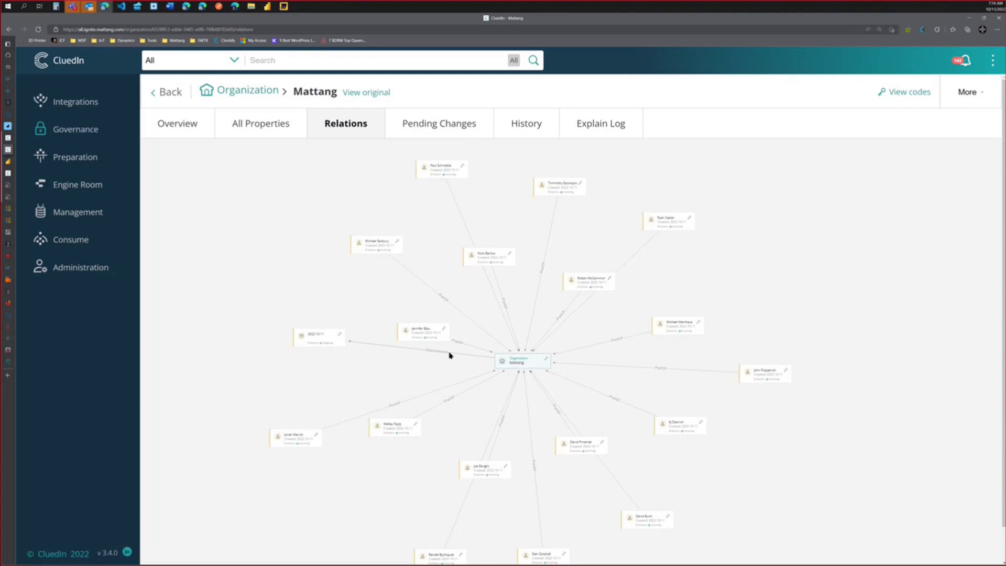
{"action": "left_click", "coordinate": [519, 360]}
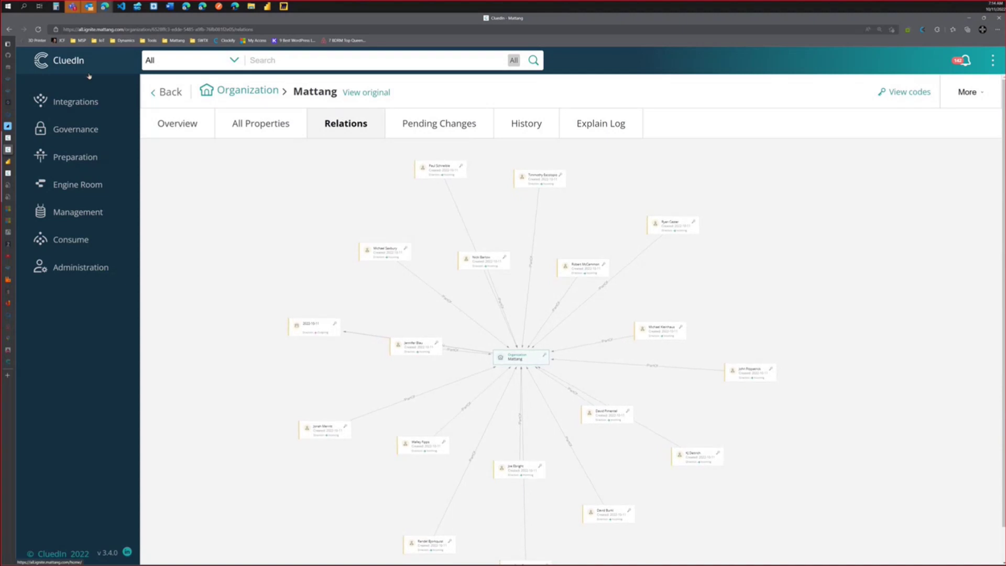
- Switch to Power BI and clear the Mattang filter from the Employees Count by Company chart
{"action": "key", "text": "alt+Tab"}
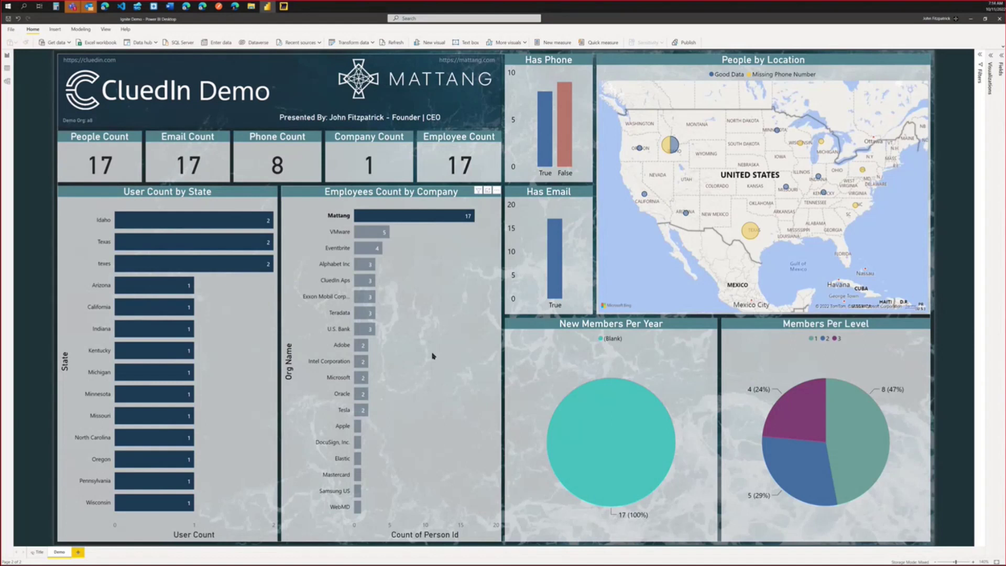
{"action": "left_click", "coordinate": [411, 217]}
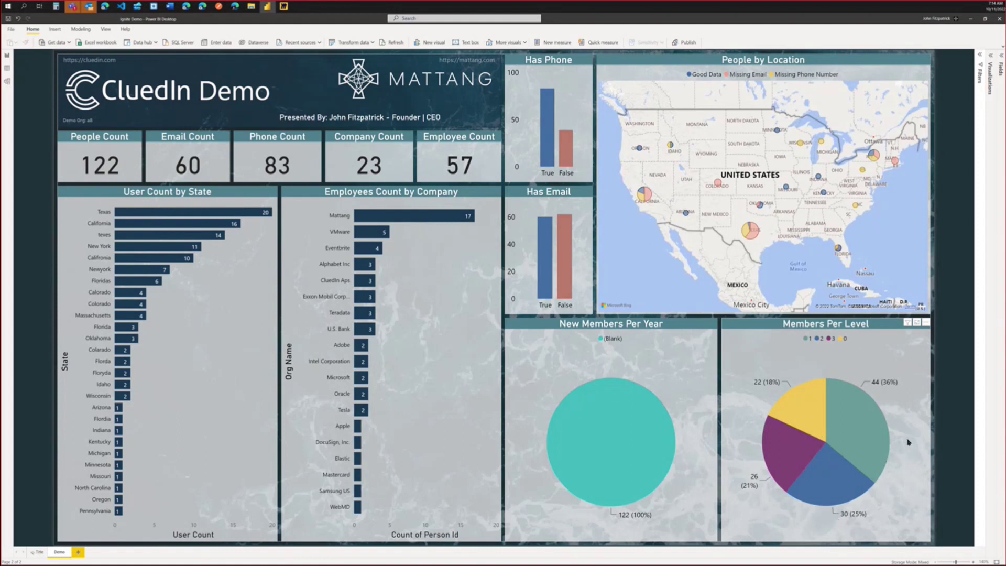
- Switch to CluedIn and open the a8MembershipLevels rule in the Rule Builder
{"action": "key", "text": "alt+Tab"}
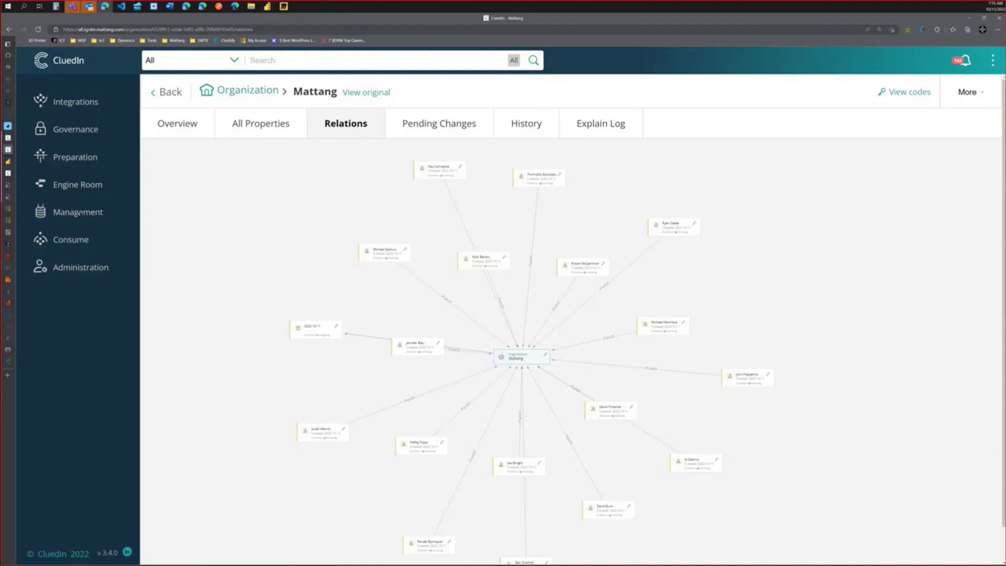
{"action": "left_click", "coordinate": [73, 211]}
{"action": "left_click", "coordinate": [577, 196]}
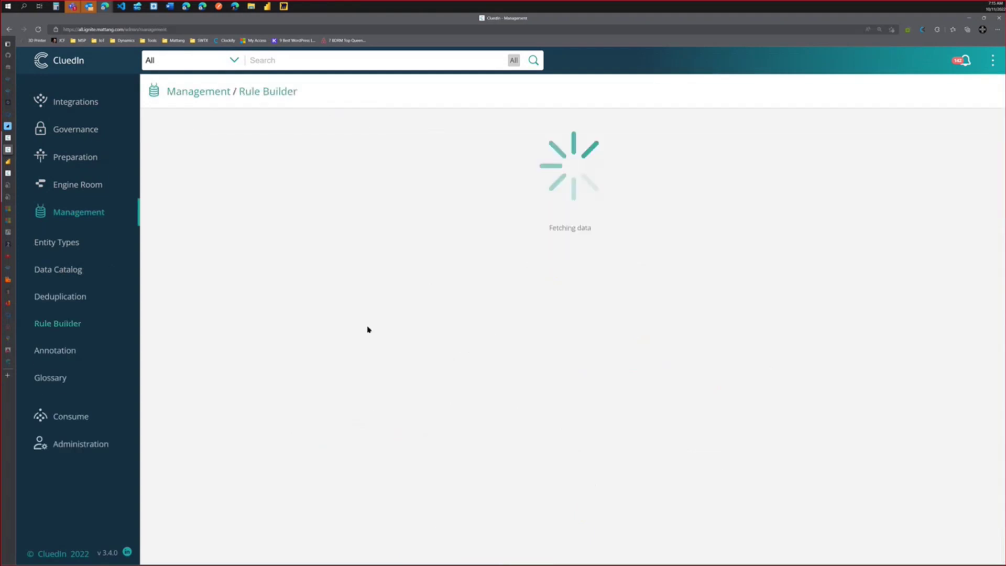
{"action": "left_click", "coordinate": [229, 182]}
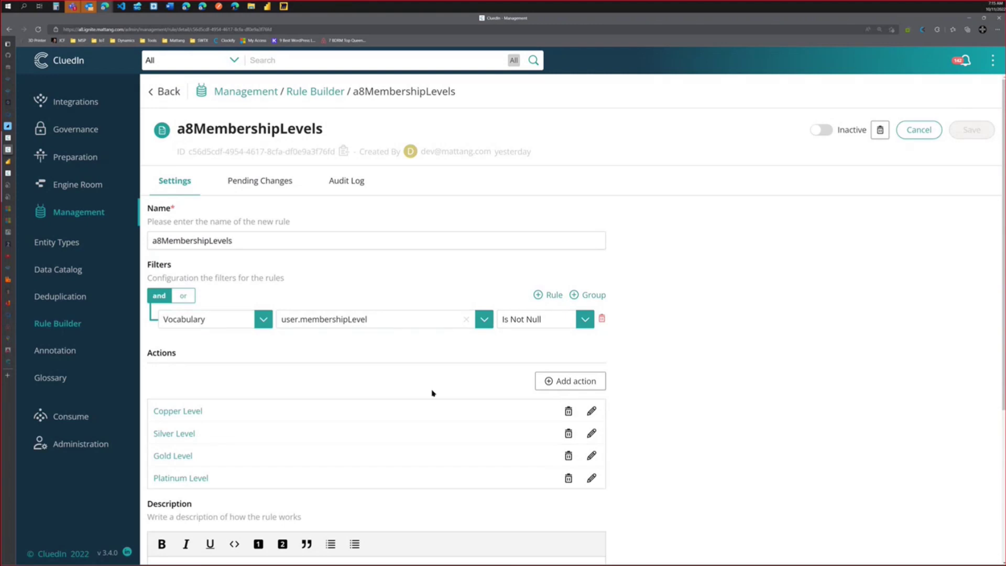
- Examine the Copper Level action and the action types it offers, leaving its settings as they are
{"action": "left_click", "coordinate": [591, 411]}
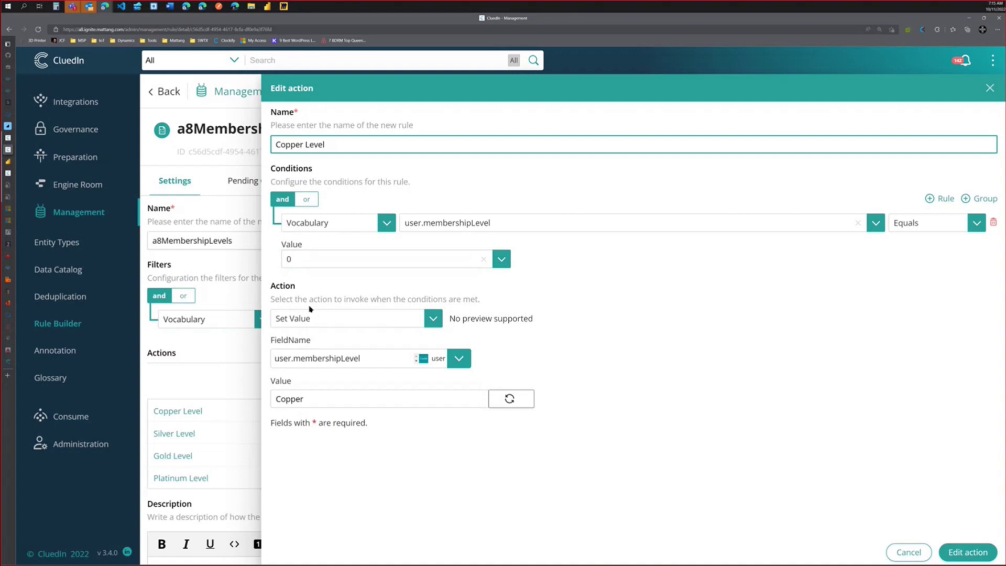
{"action": "left_click", "coordinate": [433, 321]}
{"action": "scroll", "coordinate": [365, 364], "scroll_direction": "down", "scroll_amount": 1}
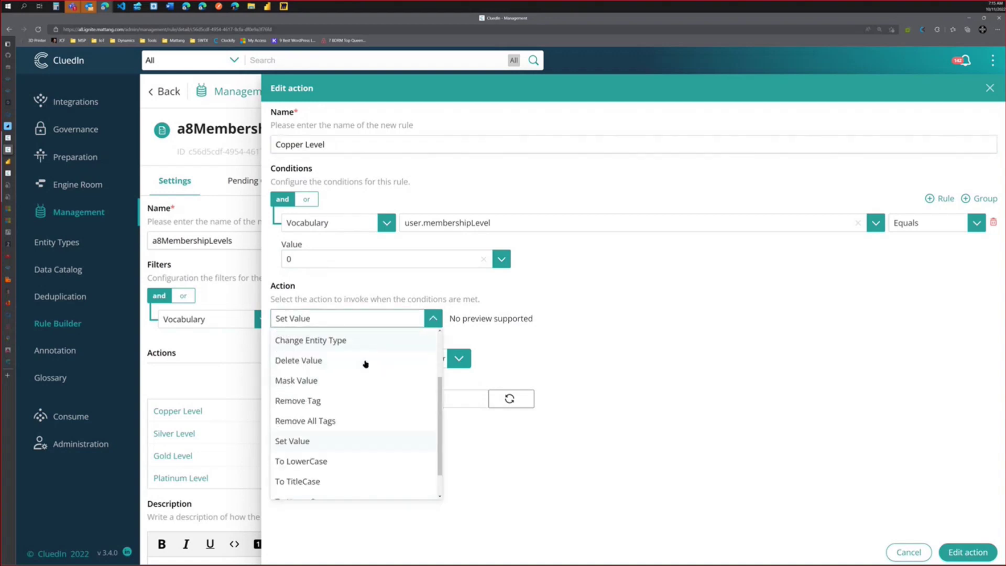
{"action": "scroll", "coordinate": [372, 427], "scroll_direction": "down", "scroll_amount": 2}
{"action": "scroll", "coordinate": [371, 428], "scroll_direction": "up", "scroll_amount": 3}
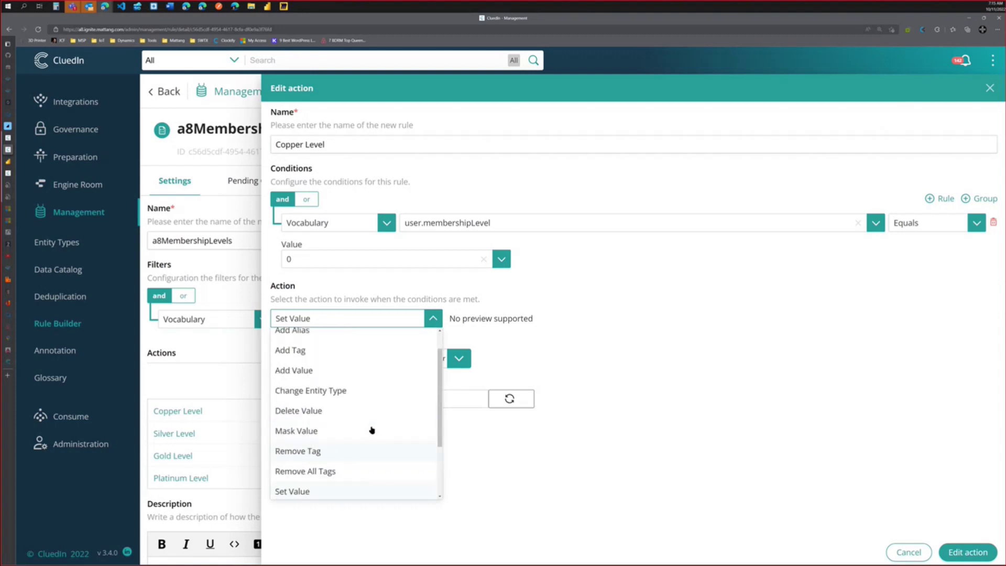
{"action": "scroll", "coordinate": [372, 428], "scroll_direction": "up", "scroll_amount": 1}
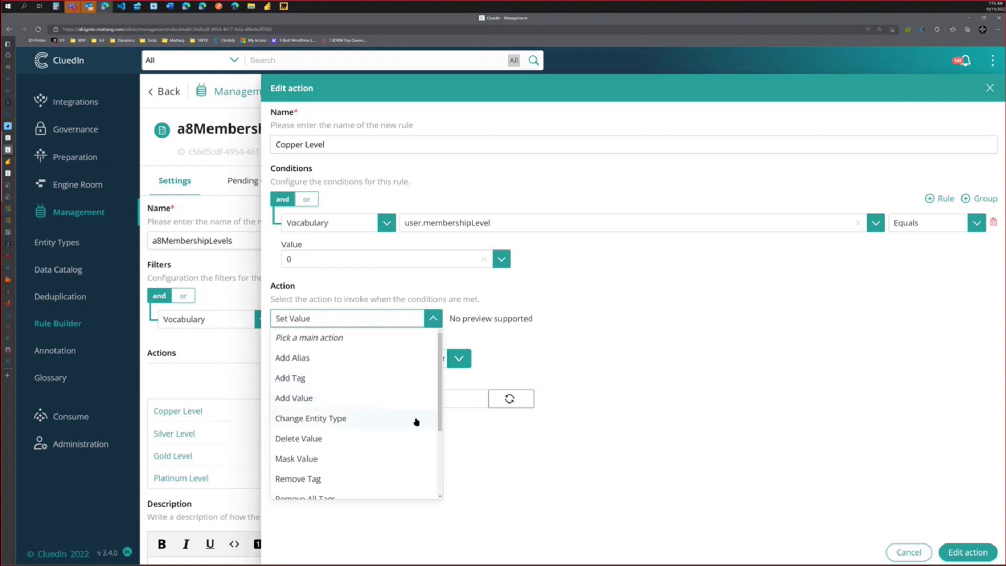
{"action": "scroll", "coordinate": [374, 461], "scroll_direction": "down", "scroll_amount": 3}
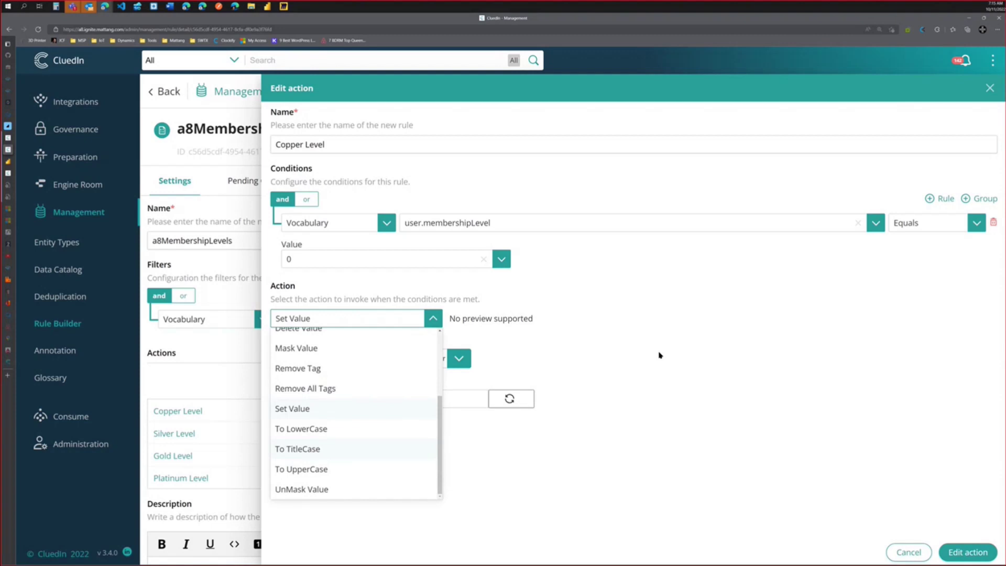
{"action": "left_click", "coordinate": [989, 88]}
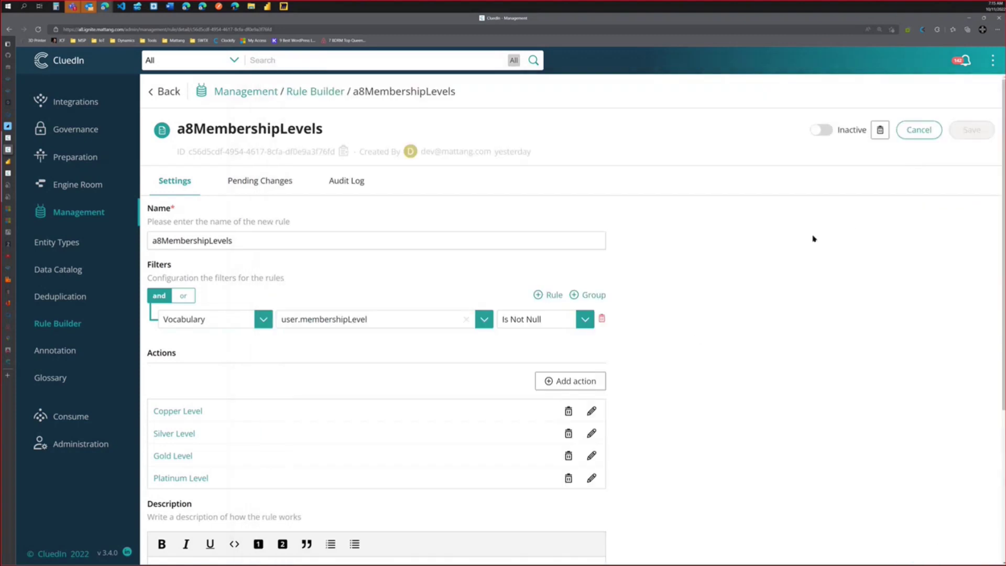
- Activate the a8MembershipLevels rule, check Members Per Level in the Power BI report, and return to CluedIn
{"action": "left_click", "coordinate": [823, 131]}
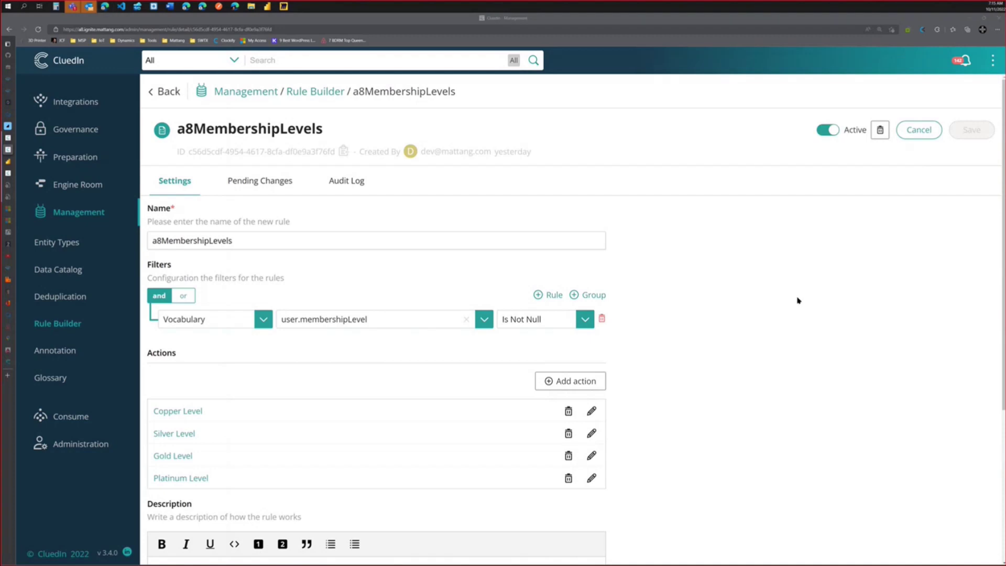
{"action": "key", "text": "alt+Tab"}
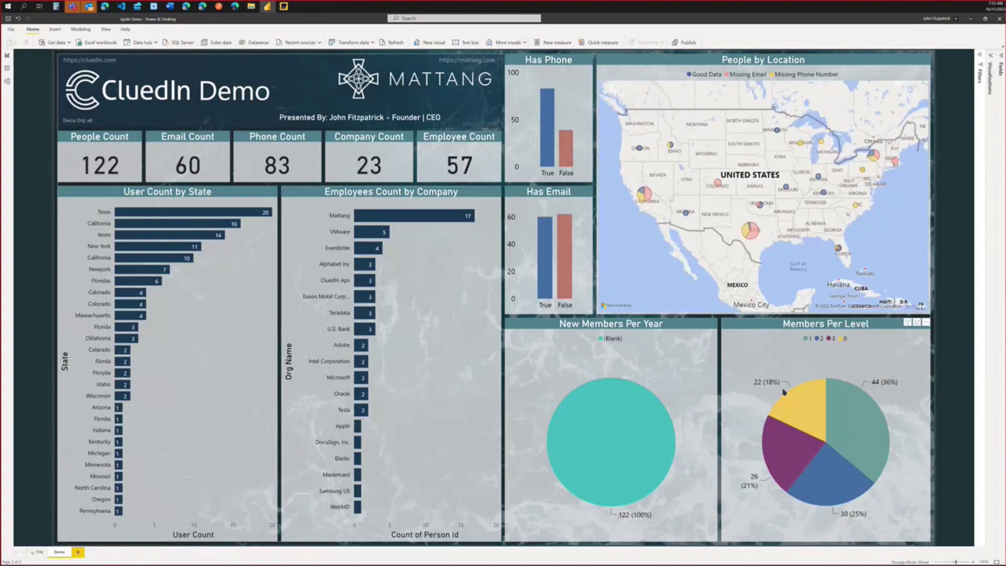
{"action": "key", "text": "alt+Tab"}
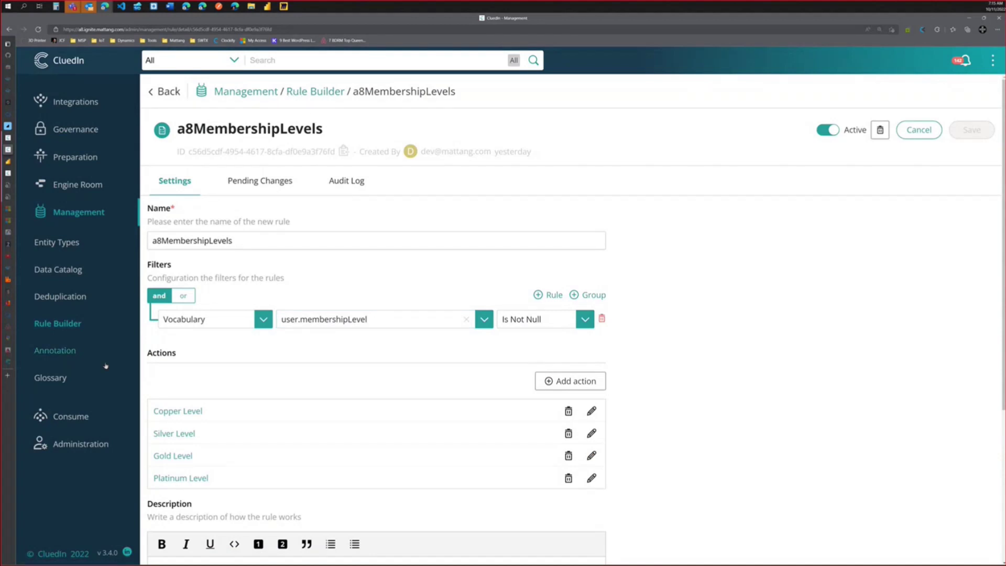
- Load the /Person postProcess query with page size 500 from the GraphQL history and run it
{"action": "left_click", "coordinate": [67, 422]}
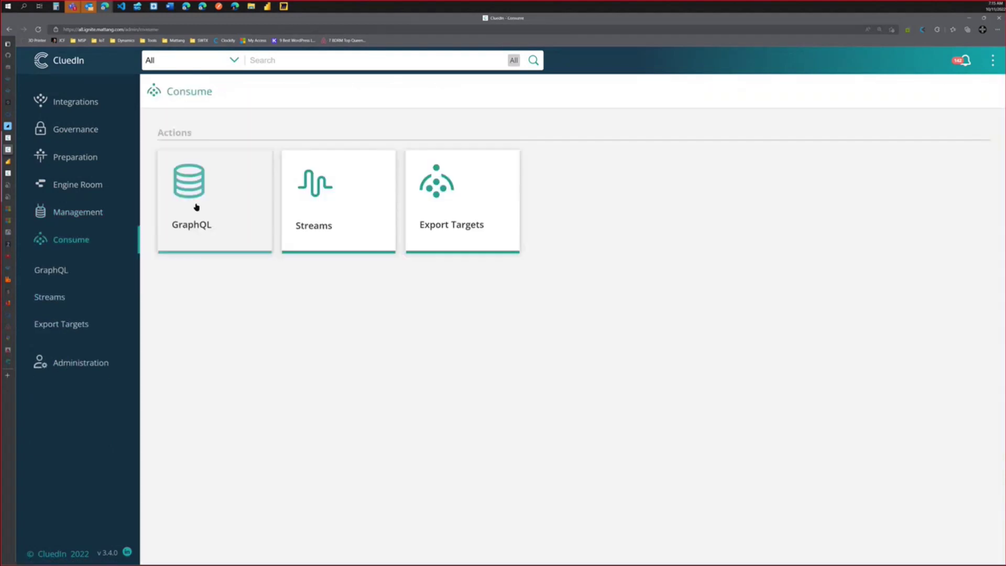
{"action": "left_click", "coordinate": [216, 225]}
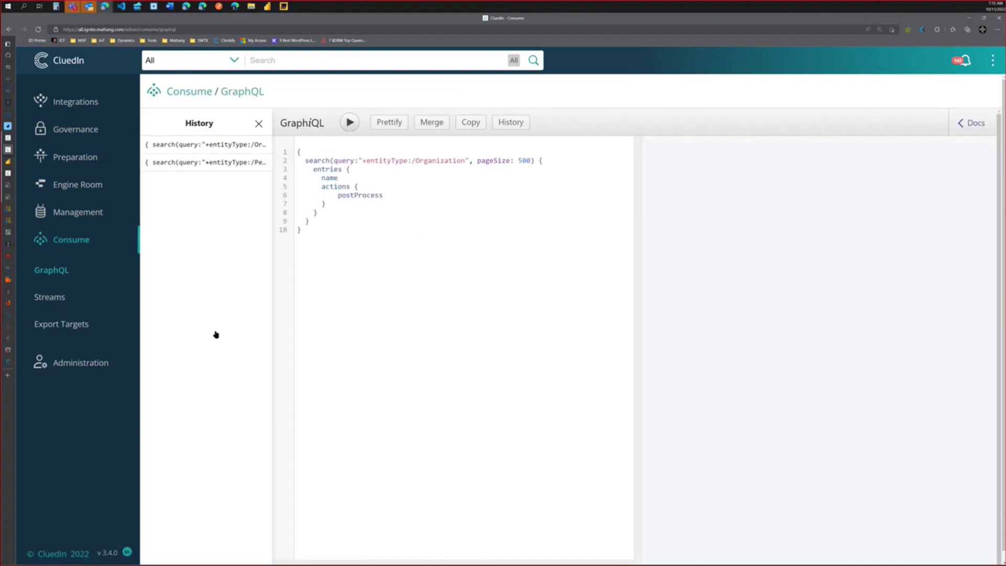
{"action": "left_click", "coordinate": [205, 162]}
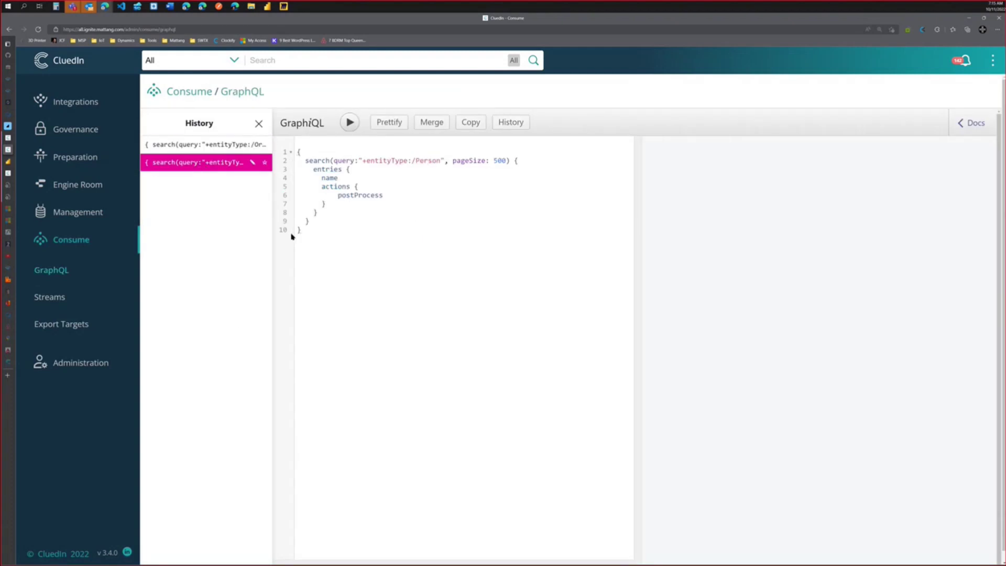
{"action": "left_click", "coordinate": [349, 122]}
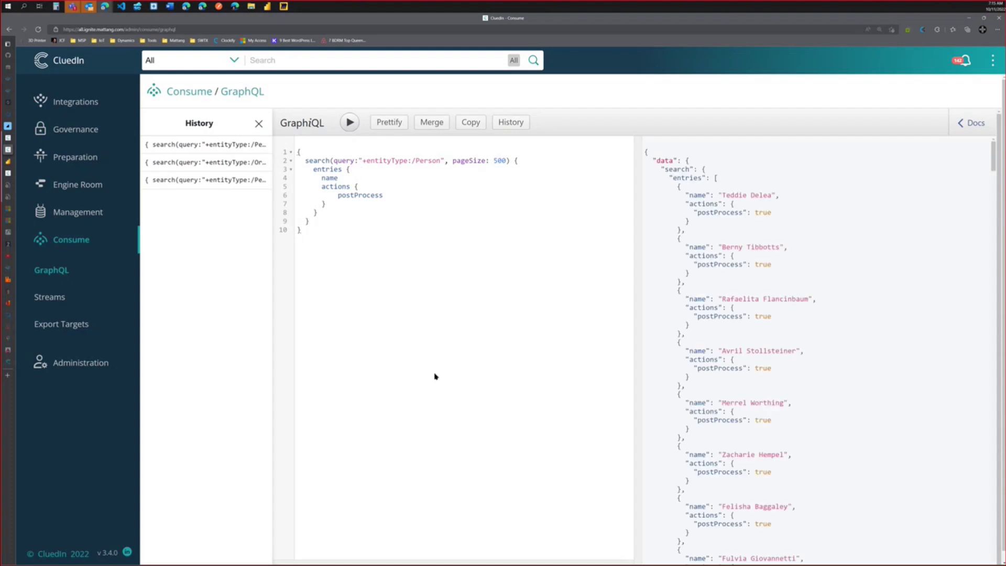
- Switch to Power BI, inspect the Texas bar in the User Count by State chart, and return to CluedIn
{"action": "key", "text": "alt+Tab"}
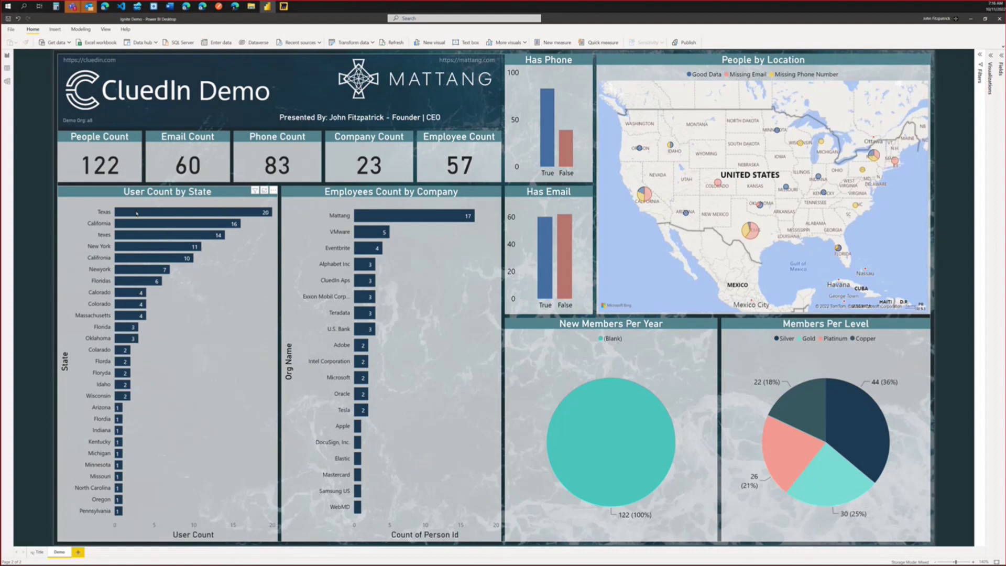
{"action": "mouse_move", "coordinate": [138, 213]}
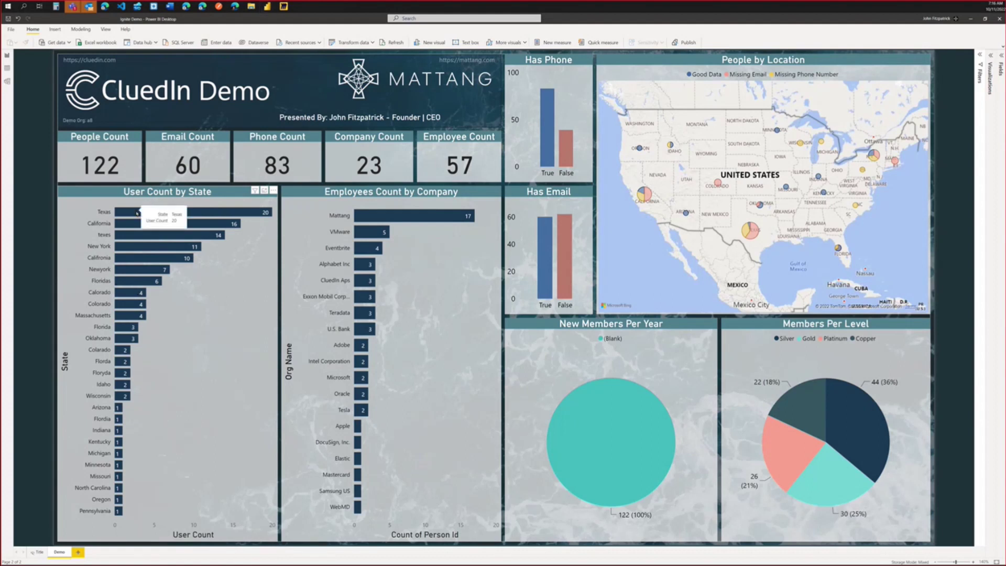
{"action": "key", "text": "alt+Tab"}
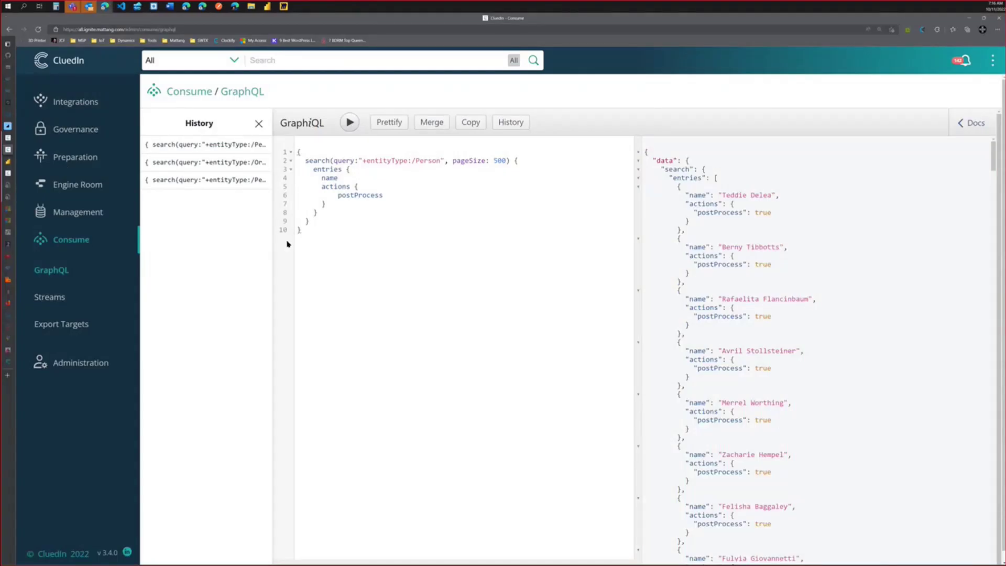
- Create a new clean project for the Person entity type without history and open it
{"action": "left_click", "coordinate": [78, 159]}
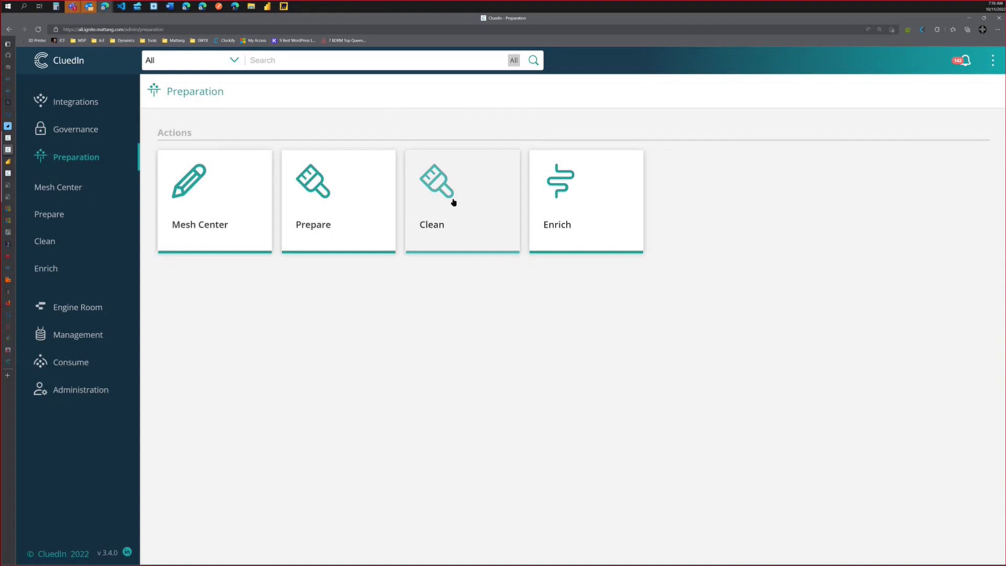
{"action": "left_click", "coordinate": [452, 202]}
{"action": "left_click", "coordinate": [216, 126]}
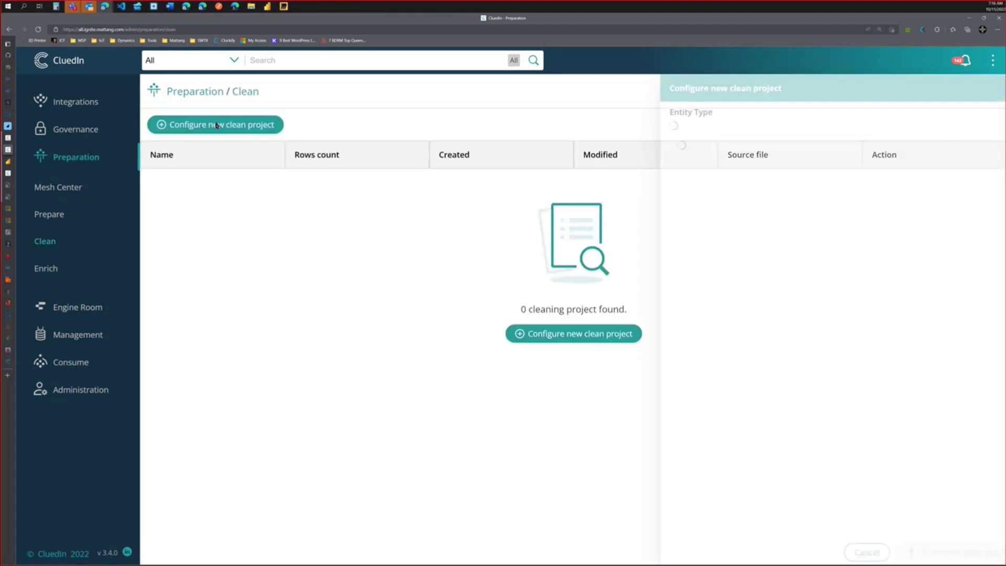
{"action": "left_click", "coordinate": [775, 130]}
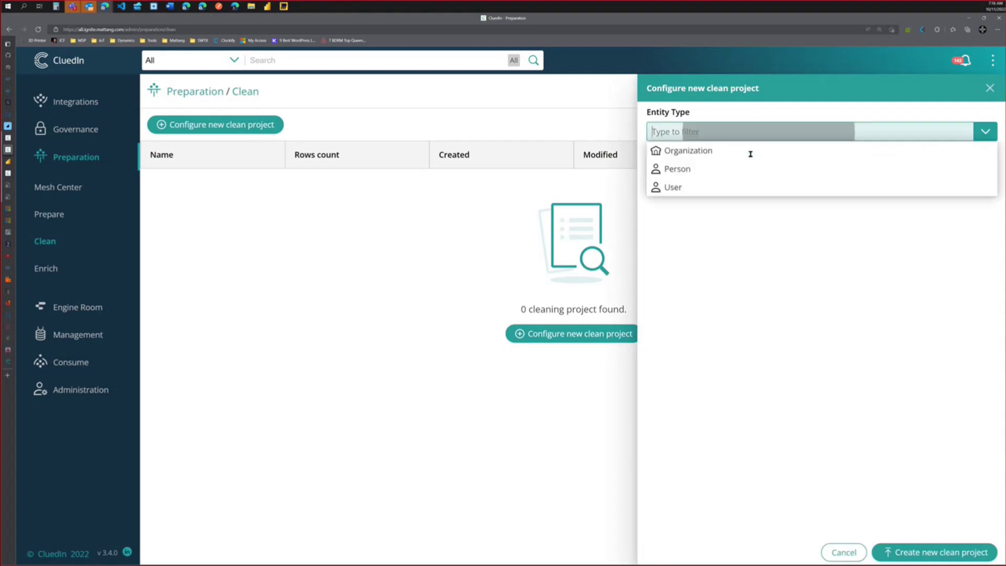
{"action": "left_click", "coordinate": [684, 170]}
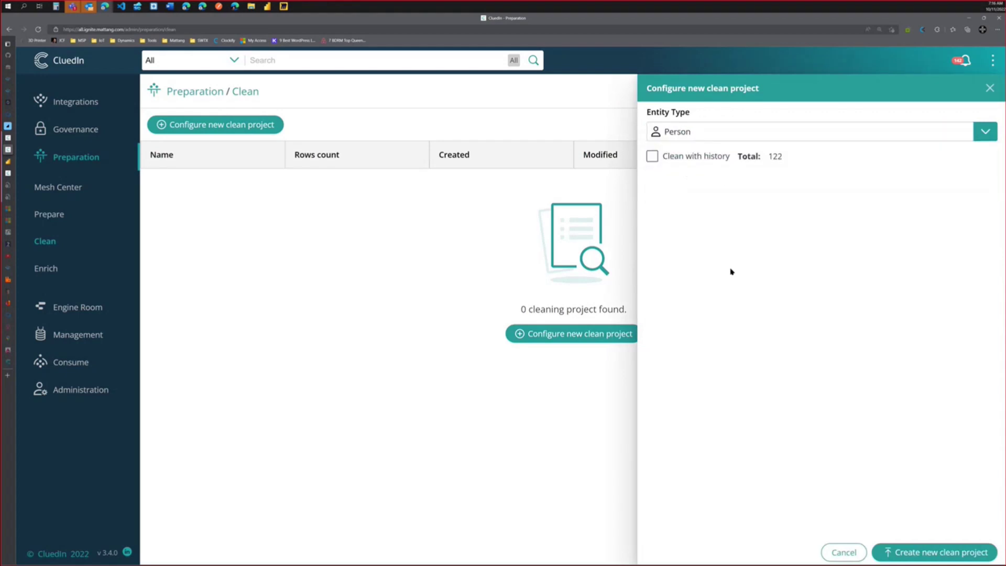
{"action": "left_click", "coordinate": [946, 557]}
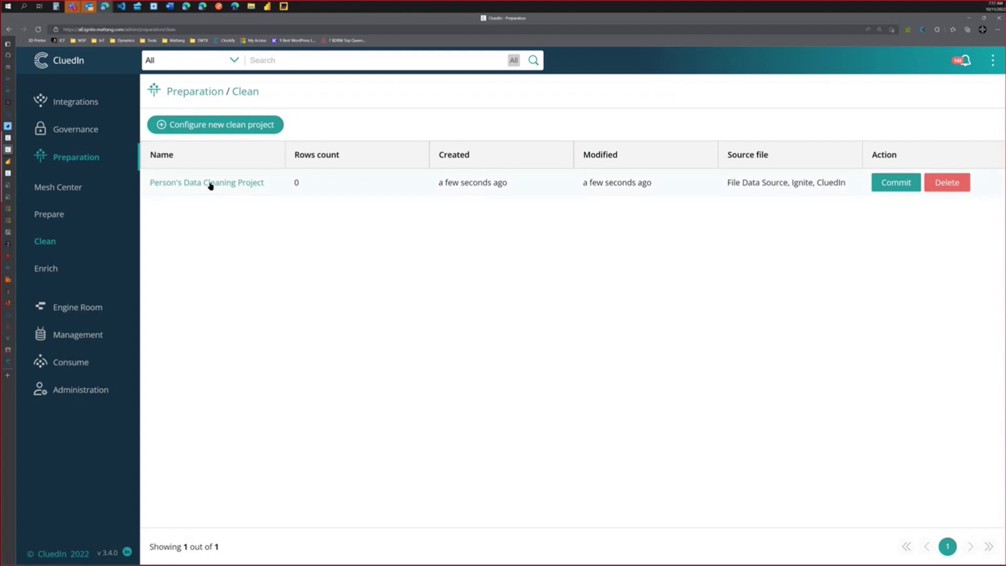
{"action": "left_click", "coordinate": [210, 183]}
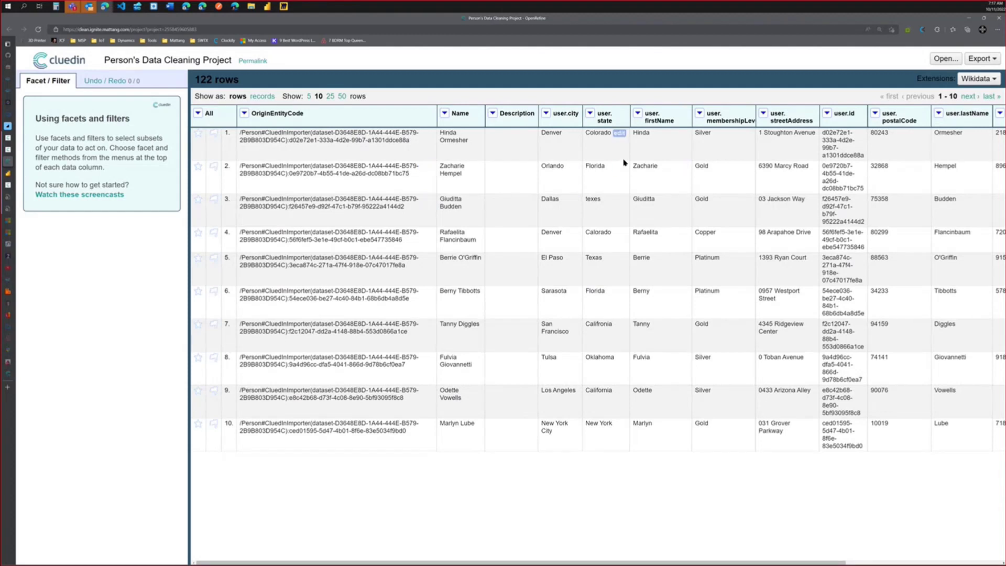
- Add a text facet on the user.state column and enlarge the facet to show its full list of values
{"action": "left_click", "coordinate": [590, 114]}
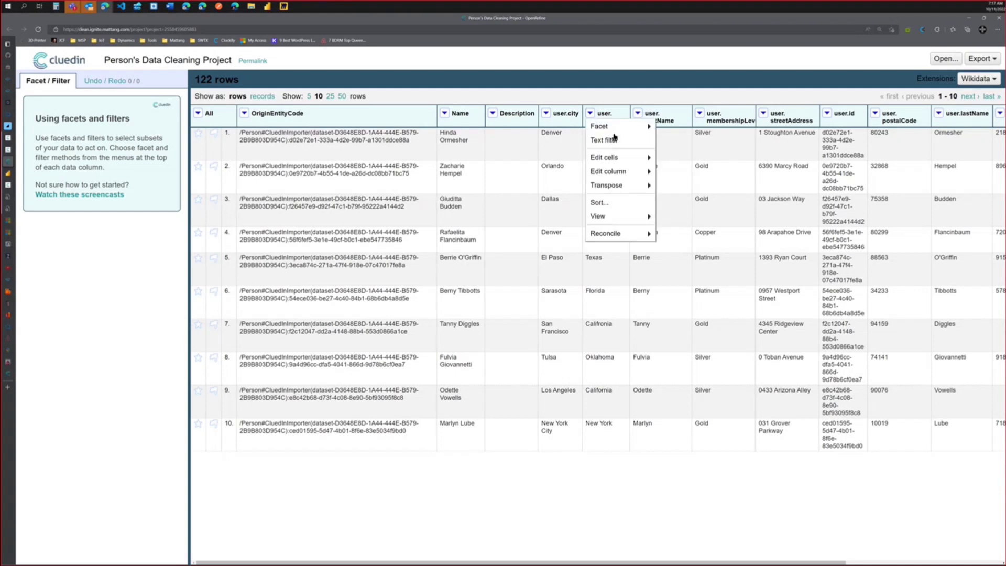
{"action": "mouse_move", "coordinate": [629, 126]}
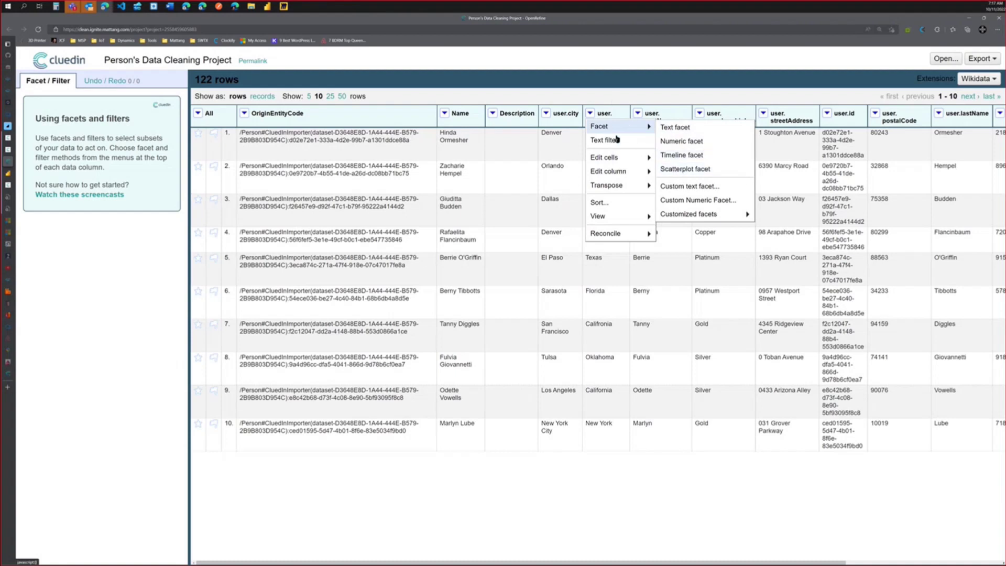
{"action": "mouse_move", "coordinate": [618, 172]}
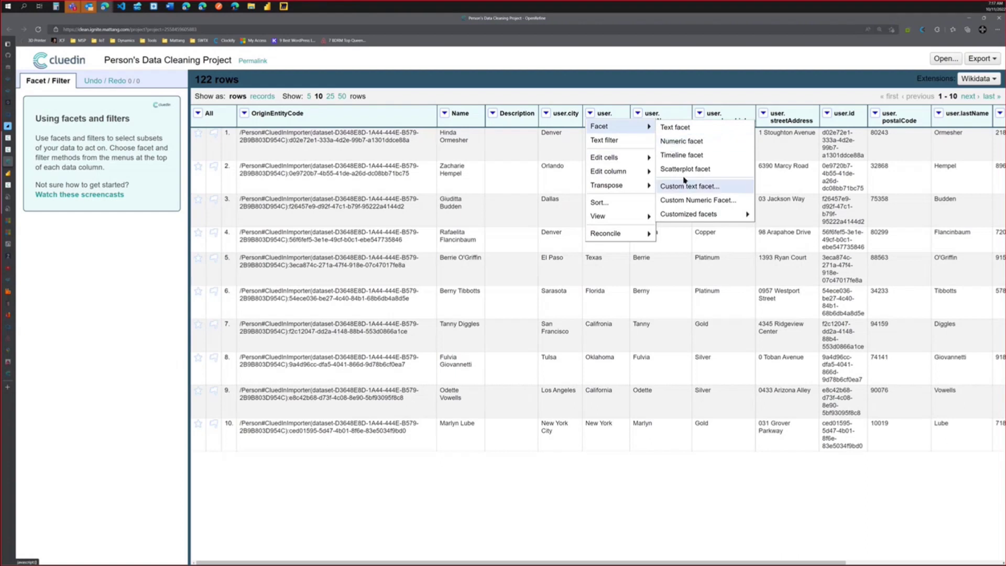
{"action": "mouse_move", "coordinate": [633, 156]}
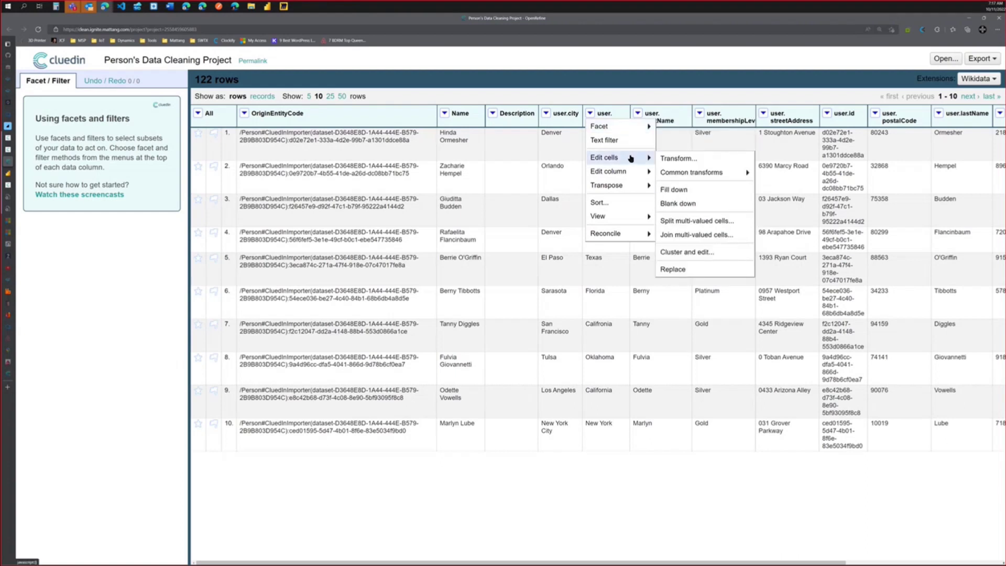
{"action": "mouse_move", "coordinate": [680, 174]}
{"action": "mouse_move", "coordinate": [614, 236]}
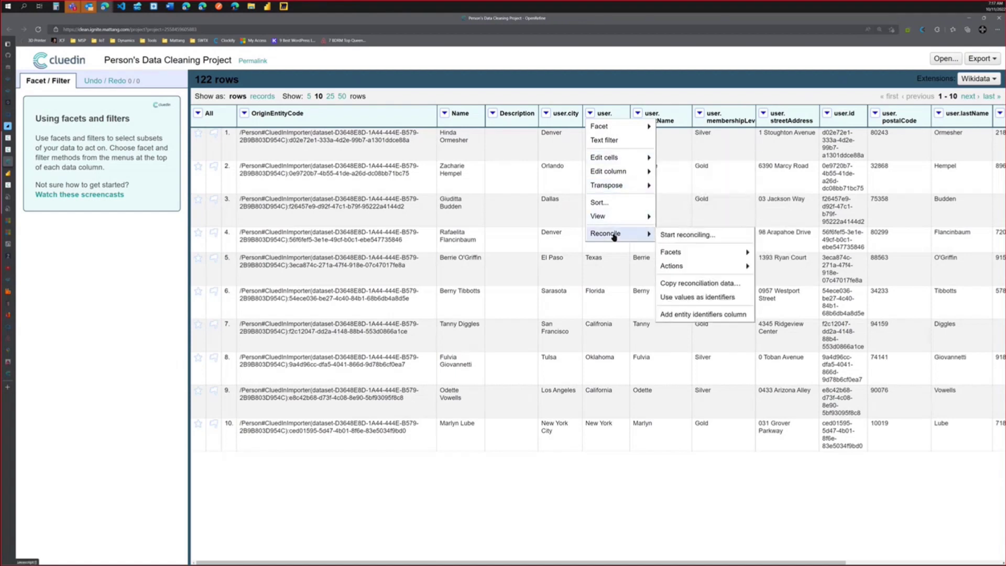
{"action": "mouse_move", "coordinate": [683, 252]}
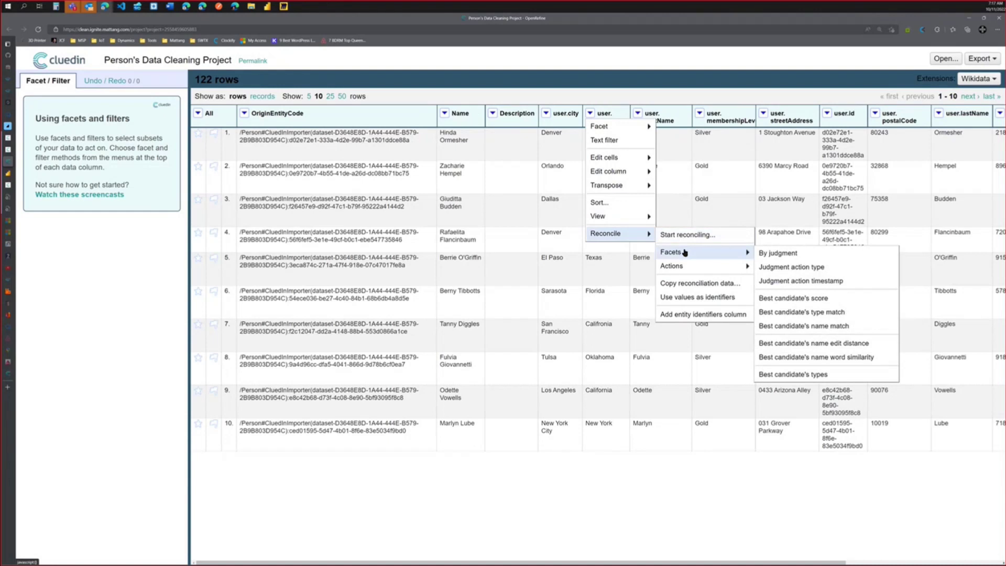
{"action": "left_click", "coordinate": [612, 99]}
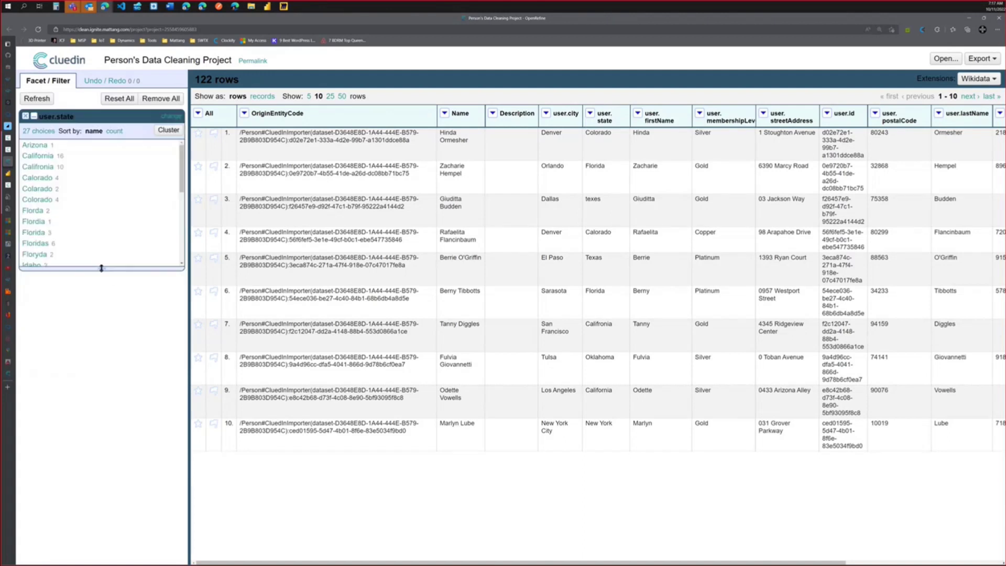
{"action": "left_click_drag", "start_coordinate": [101, 269], "coordinate": [99, 470]}
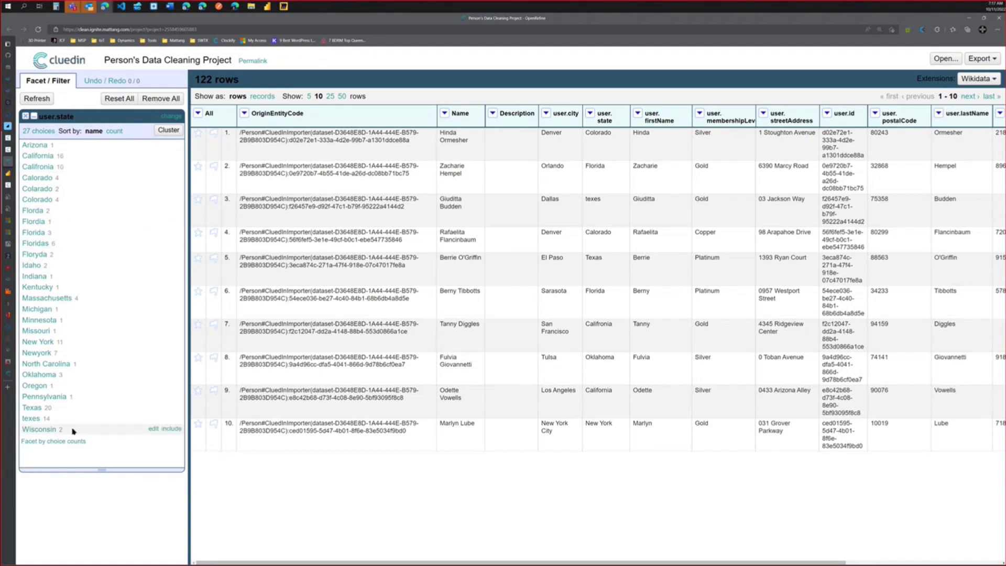
- Cluster the user.state values with the CluedIn method, merge Florida and Flordia into Florida, and re-cluster
{"action": "left_click", "coordinate": [164, 130]}
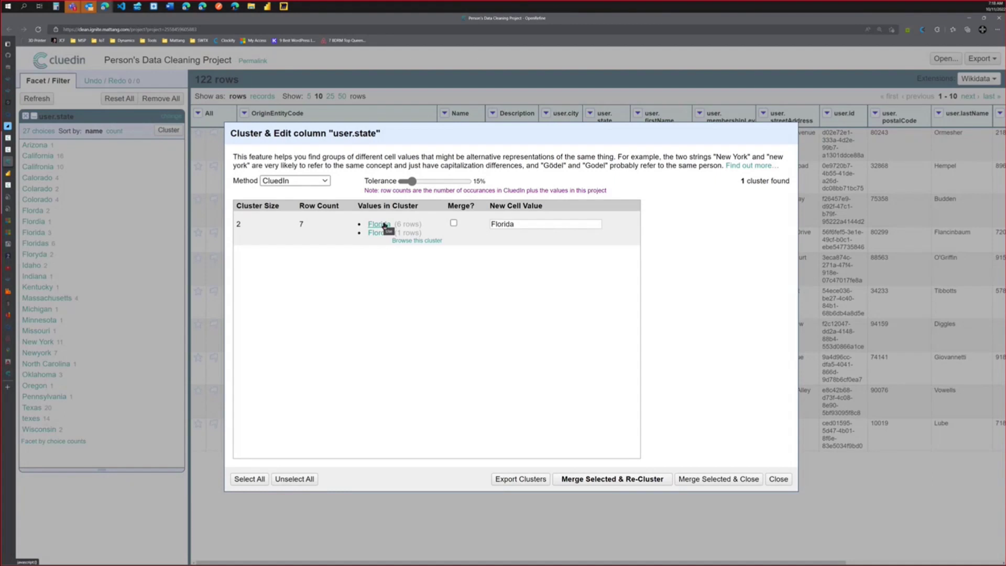
{"action": "left_click", "coordinate": [380, 225]}
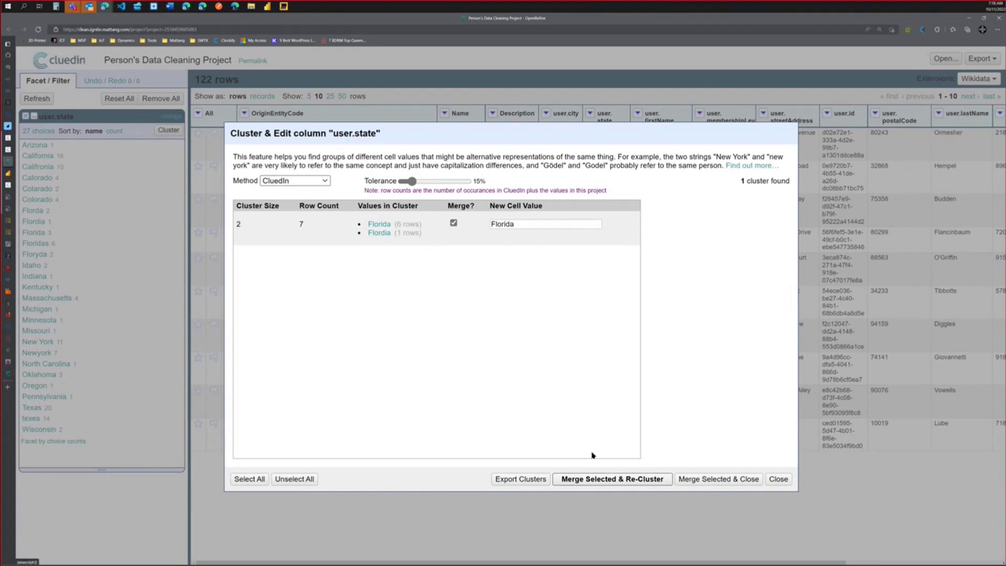
{"action": "left_click", "coordinate": [610, 479]}
- Set the user.state clustering method to key collision with the ngram-fingerprint keying function
{"action": "left_click", "coordinate": [305, 181]}
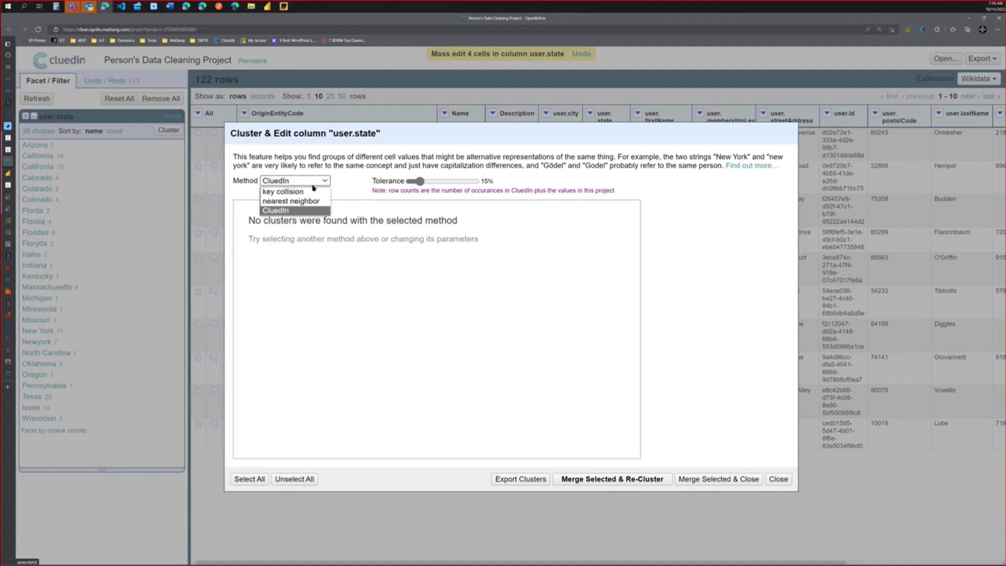
{"action": "left_click", "coordinate": [295, 191]}
{"action": "left_click", "coordinate": [529, 180]}
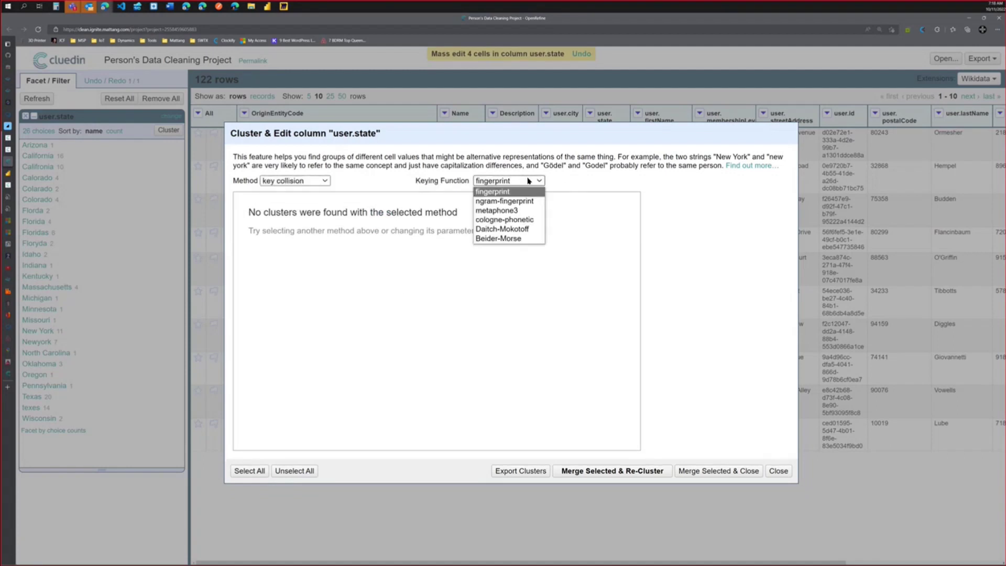
{"action": "left_click", "coordinate": [519, 201]}
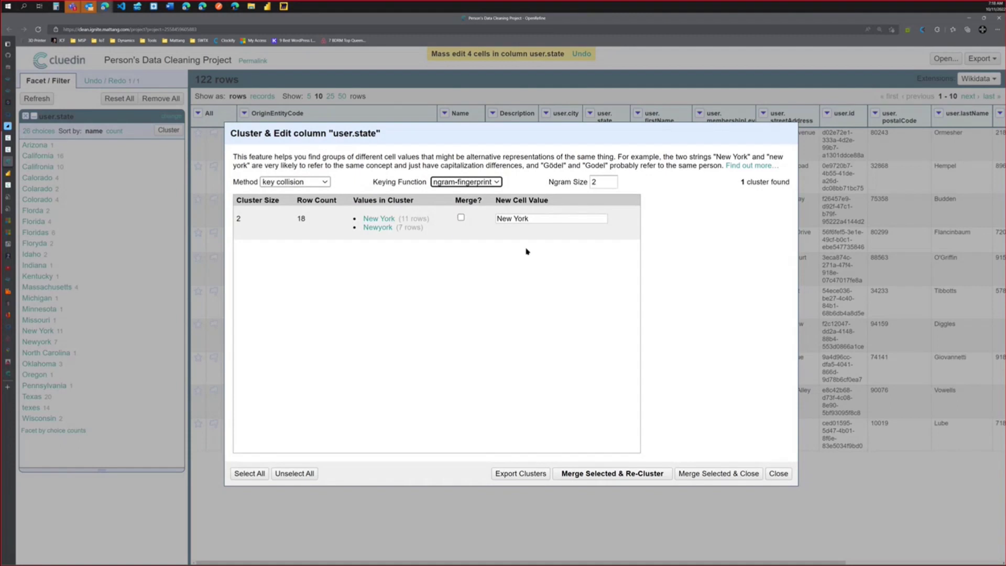
- Merge the New York cluster and re-cluster with metaphone3 keying, merging the Colorado, Florida, California and Texas variants under their correct spellings
{"action": "left_click", "coordinate": [460, 217]}
{"action": "left_click", "coordinate": [596, 474]}
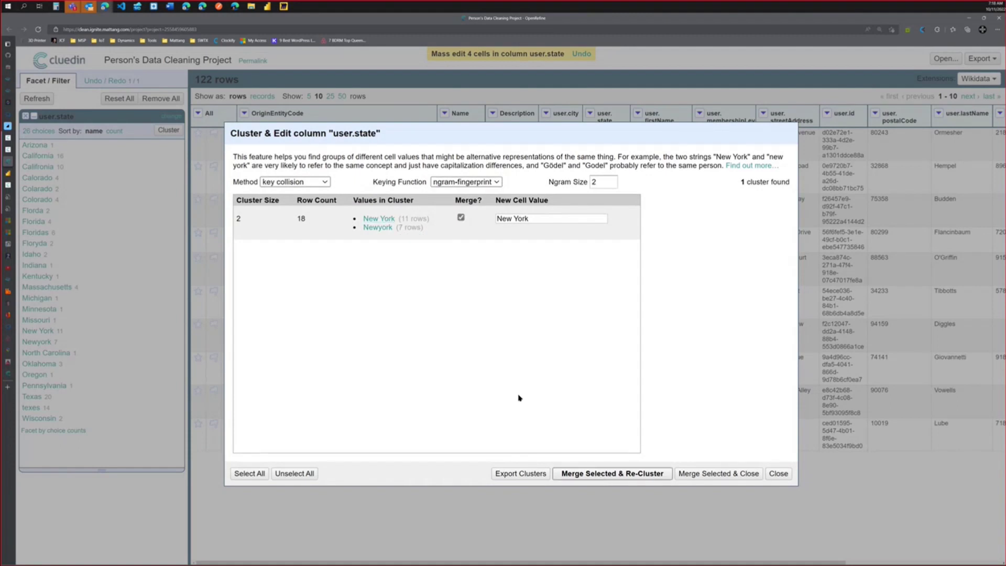
{"action": "left_click", "coordinate": [470, 182]}
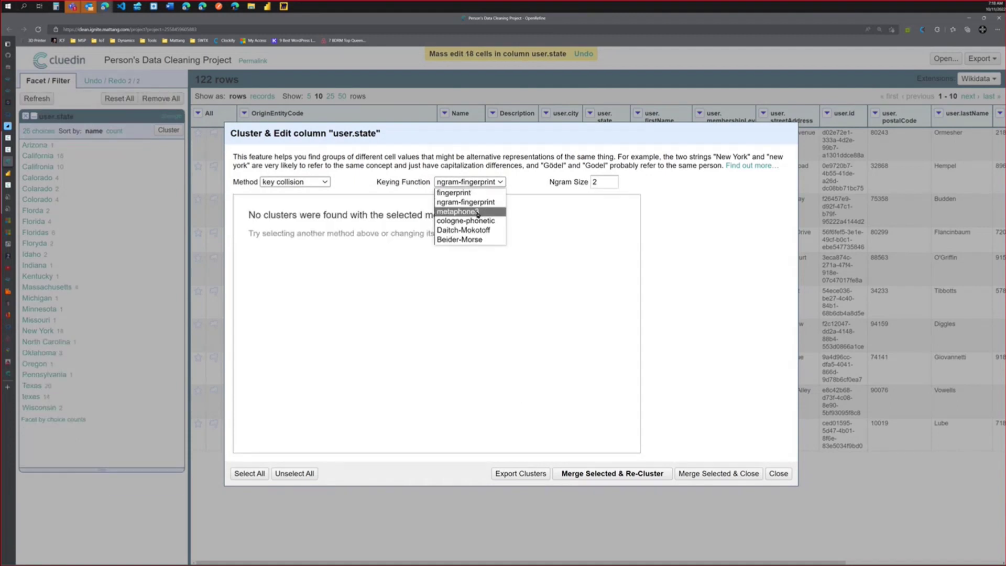
{"action": "left_click", "coordinate": [477, 212]}
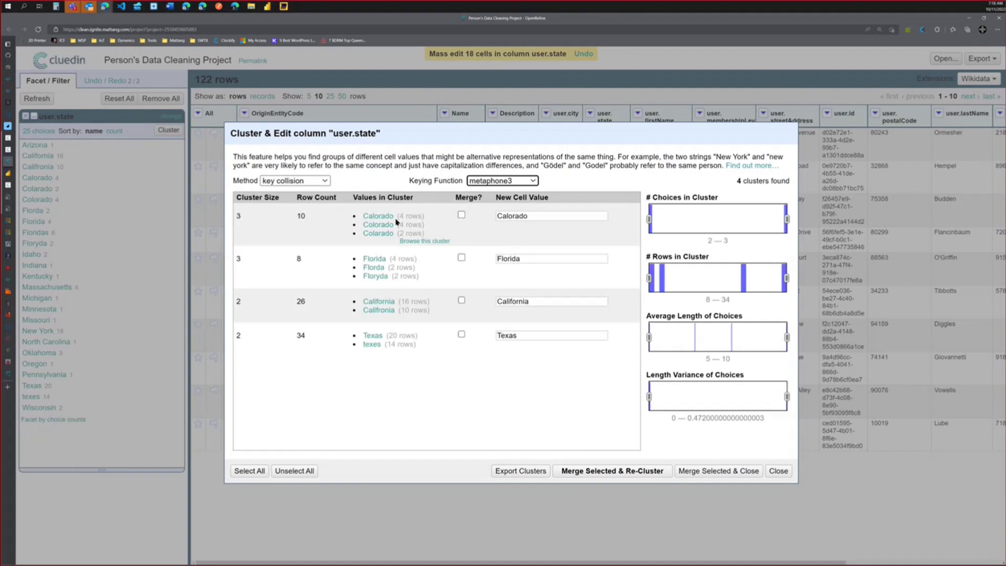
{"action": "left_click", "coordinate": [378, 225]}
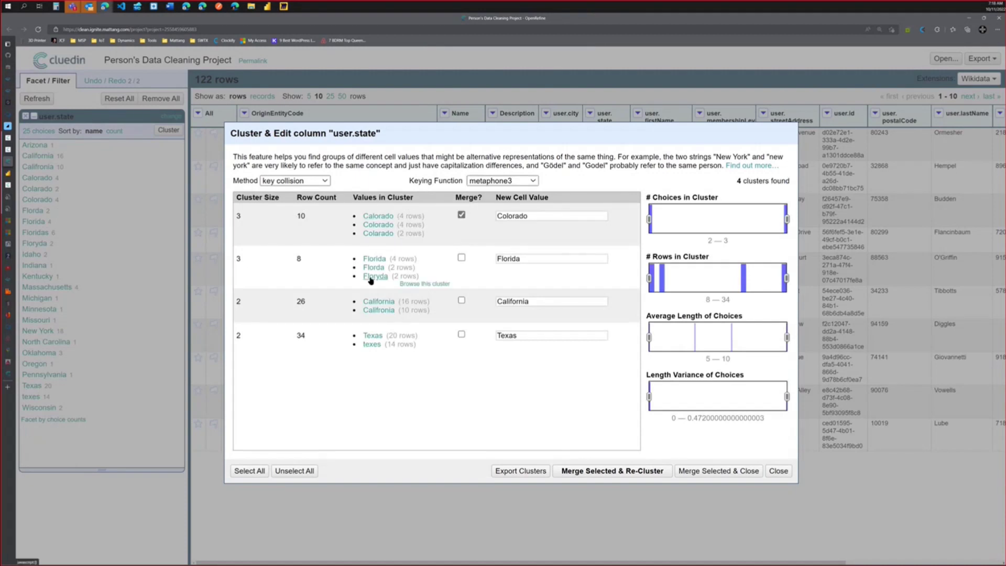
{"action": "left_click", "coordinate": [372, 258]}
{"action": "left_click", "coordinate": [379, 302]}
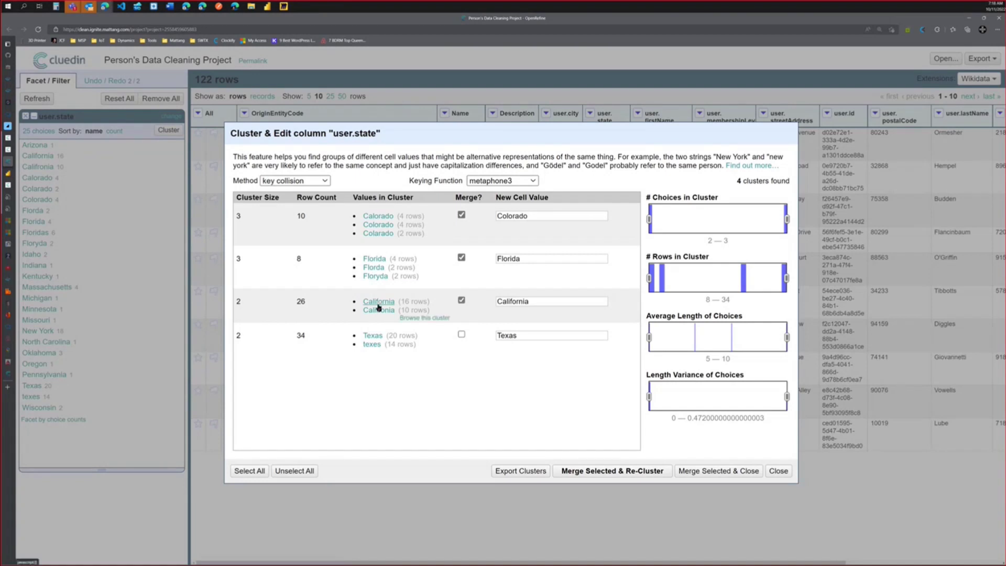
{"action": "left_click", "coordinate": [372, 335]}
{"action": "left_click", "coordinate": [603, 470]}
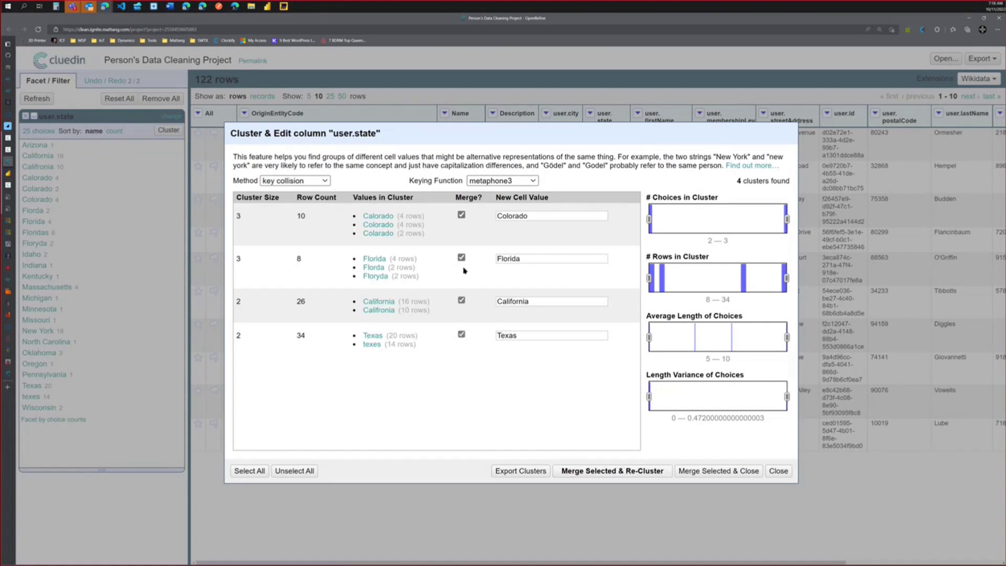
- Check for remaining user.state clusters with the cologne-phonetic, Daitch-Mokotoff and Beider-Morse keying functions
{"action": "left_click", "coordinate": [528, 181]}
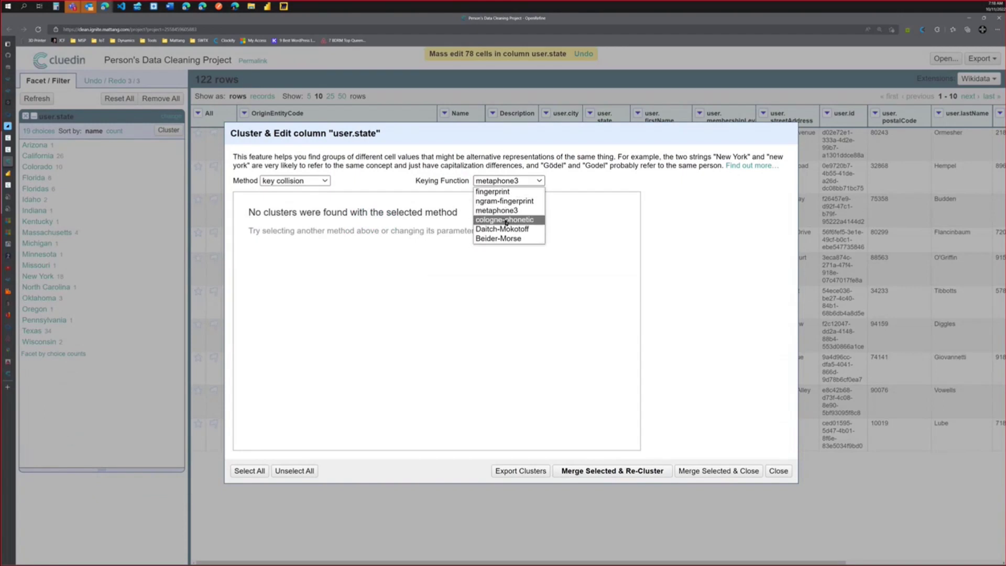
{"action": "left_click", "coordinate": [506, 220]}
{"action": "left_click", "coordinate": [508, 181]}
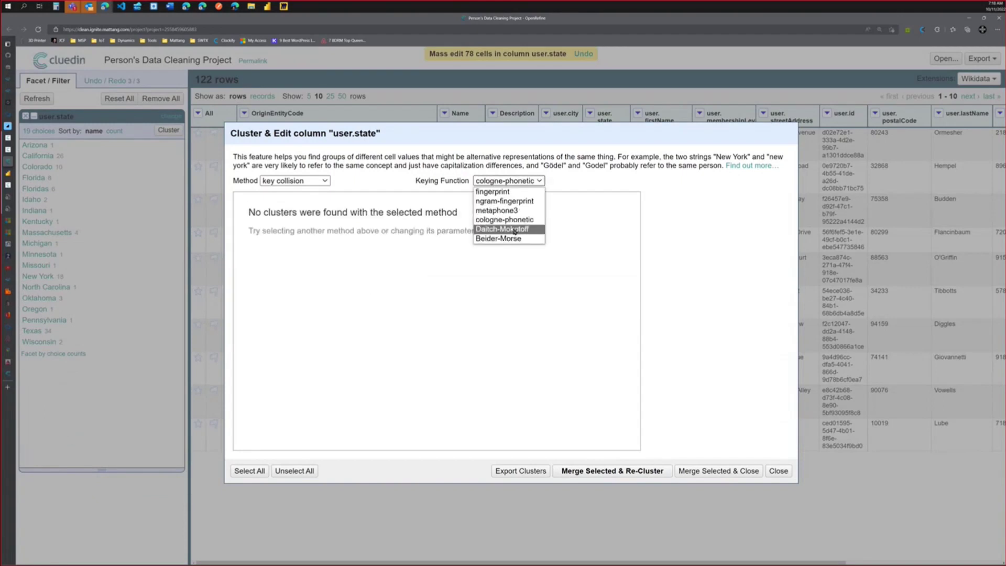
{"action": "left_click", "coordinate": [505, 229]}
{"action": "left_click", "coordinate": [524, 181]}
{"action": "left_click", "coordinate": [505, 237]}
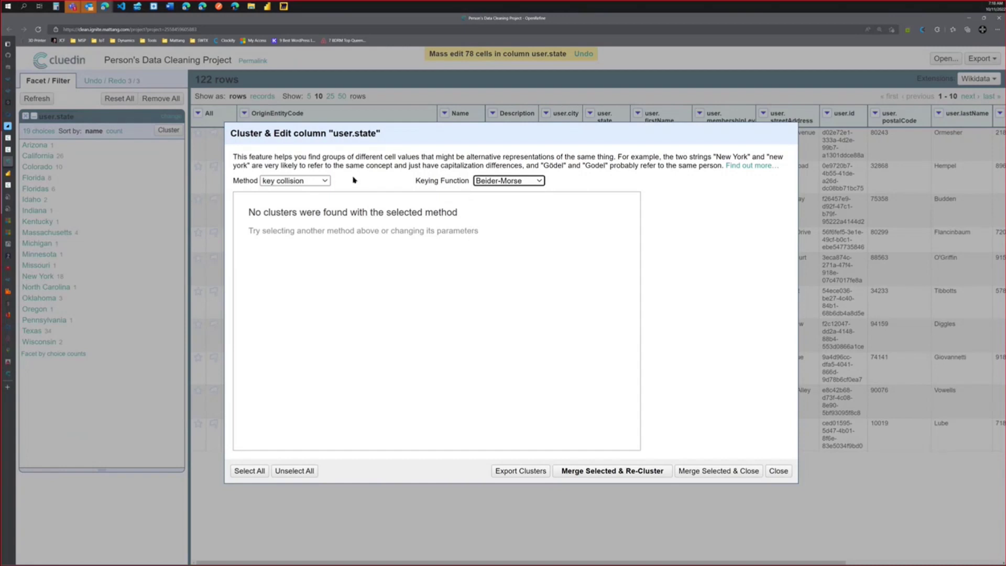
- Cluster user.state by nearest neighbor with levenshtein distance, merge Florida and Floridas into Florida, and close the clustering dialog
{"action": "left_click", "coordinate": [296, 181]}
{"action": "left_click", "coordinate": [292, 202]}
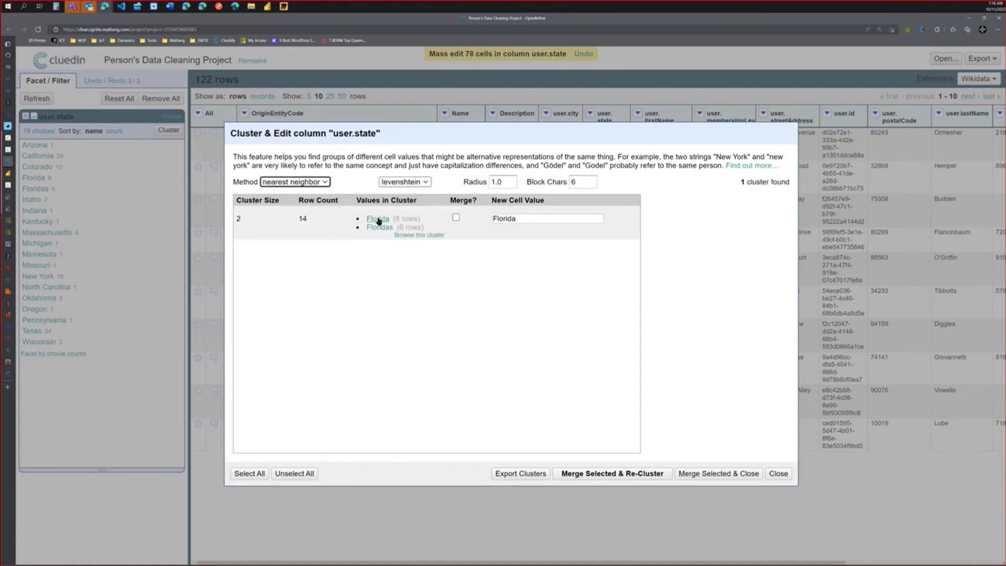
{"action": "left_click", "coordinate": [455, 216]}
{"action": "left_click", "coordinate": [638, 474]}
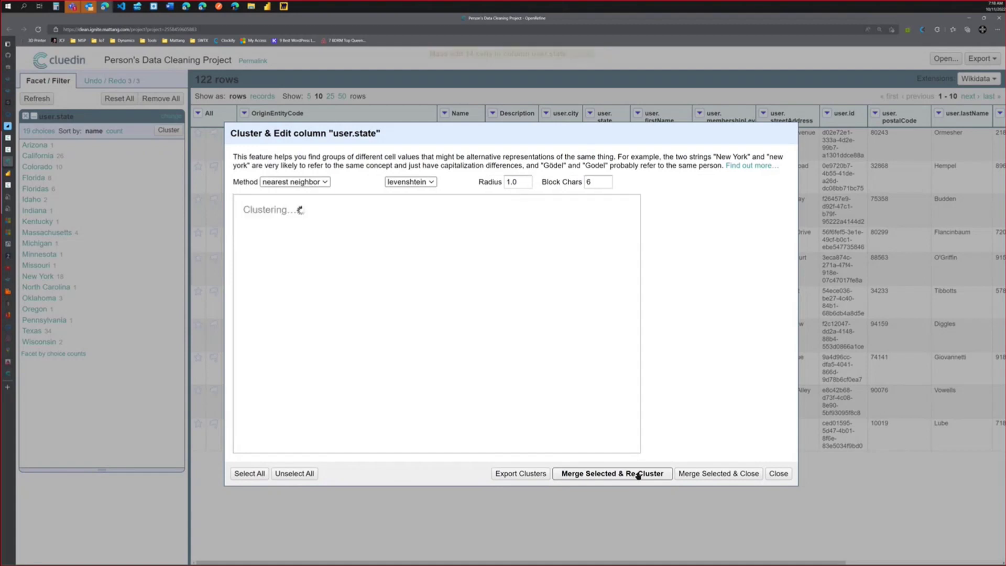
{"action": "left_click", "coordinate": [779, 474]}
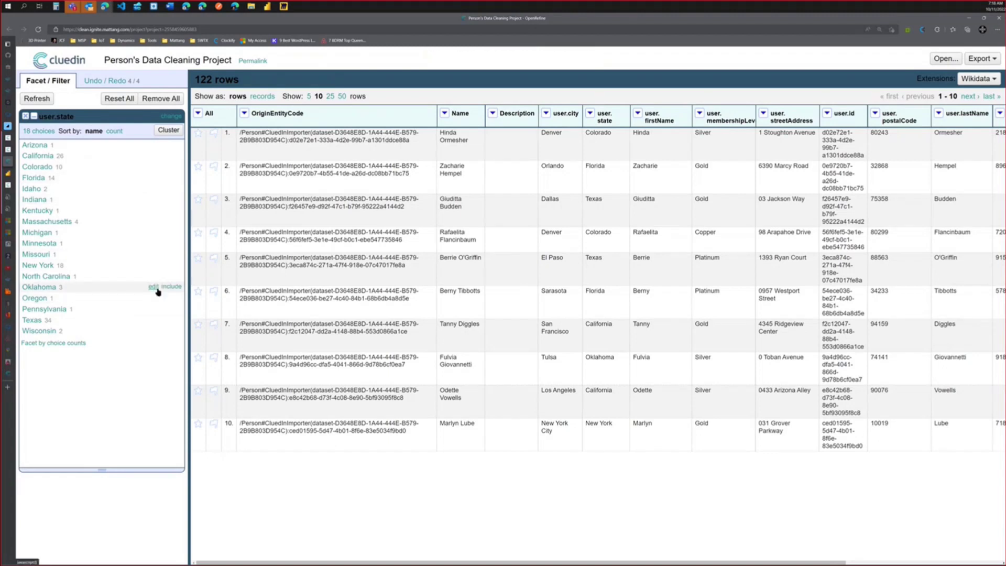
- Extract the project's operation history as JSON, review the user.state mass edits, and close the extract
{"action": "left_click", "coordinate": [99, 80]}
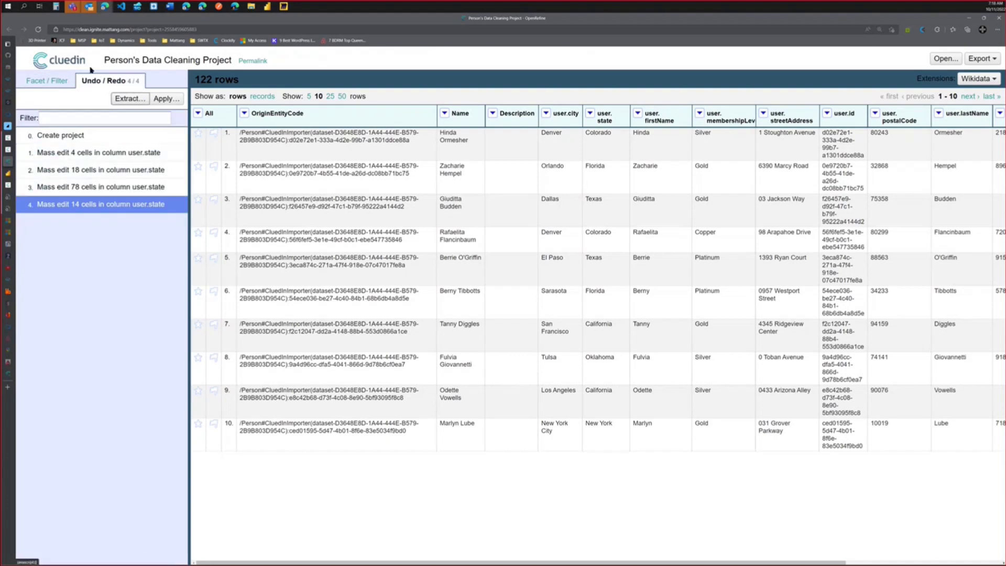
{"action": "left_click", "coordinate": [129, 99]}
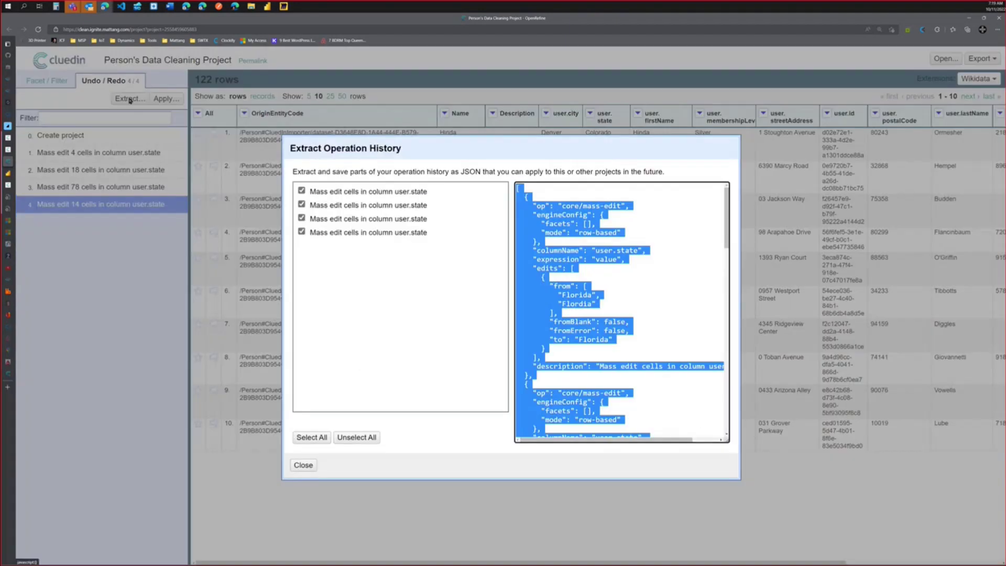
{"action": "left_click", "coordinate": [655, 263]}
{"action": "scroll", "coordinate": [660, 286], "scroll_direction": "down", "scroll_amount": 10}
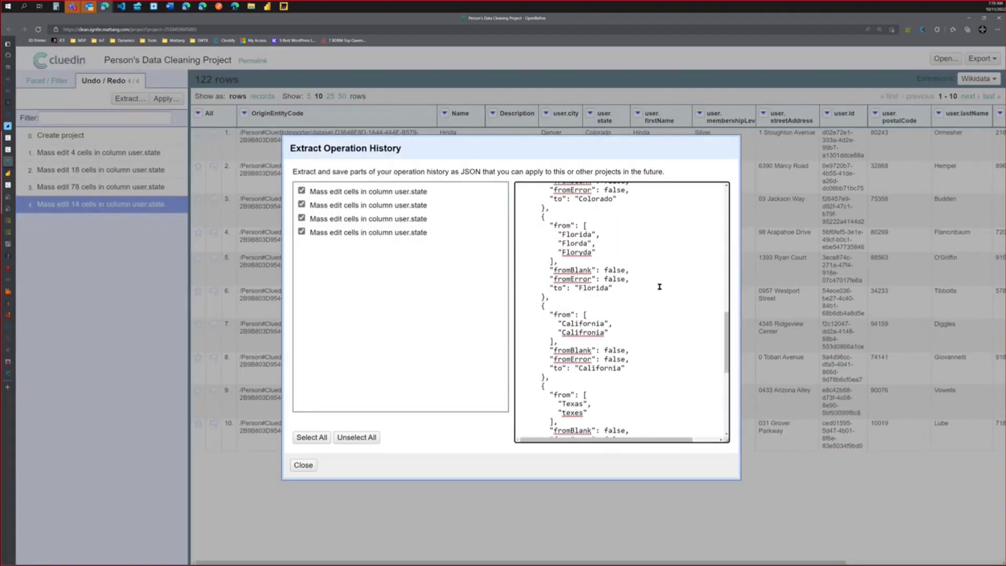
{"action": "scroll", "coordinate": [658, 288], "scroll_direction": "down", "scroll_amount": 10}
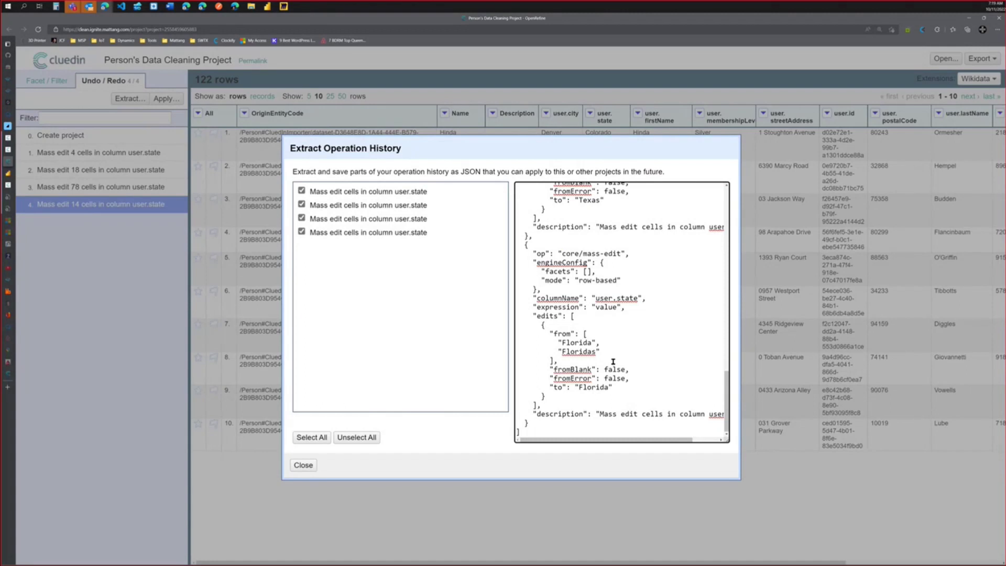
{"action": "left_click", "coordinate": [567, 433]}
{"action": "scroll", "coordinate": [663, 347], "scroll_direction": "up", "scroll_amount": 5}
{"action": "scroll", "coordinate": [664, 347], "scroll_direction": "up", "scroll_amount": 8}
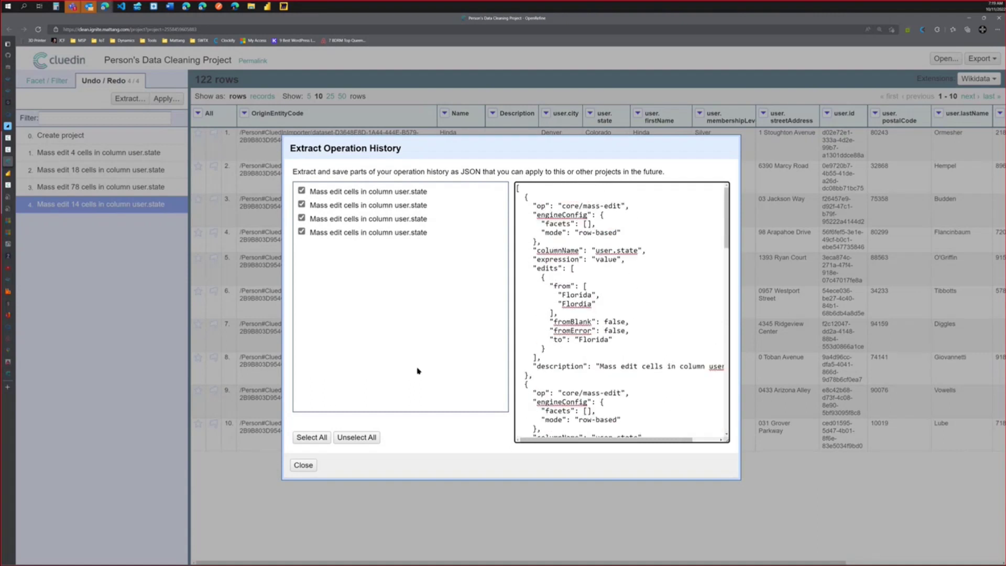
{"action": "left_click", "coordinate": [304, 466]}
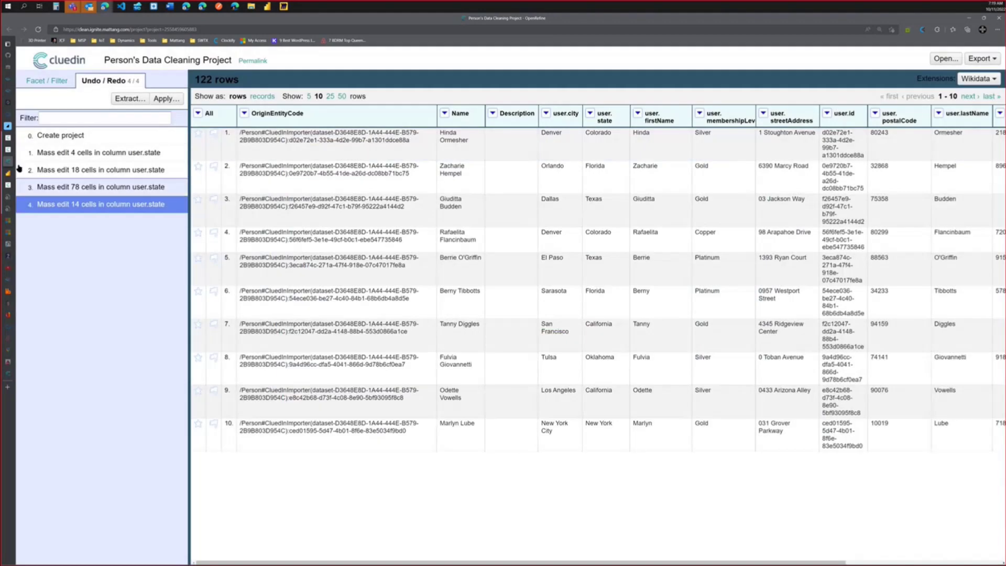
- Close the OpenRefine tab and commit the Person's Data Cleaning Project
{"action": "mouse_move", "coordinate": [8, 162]}
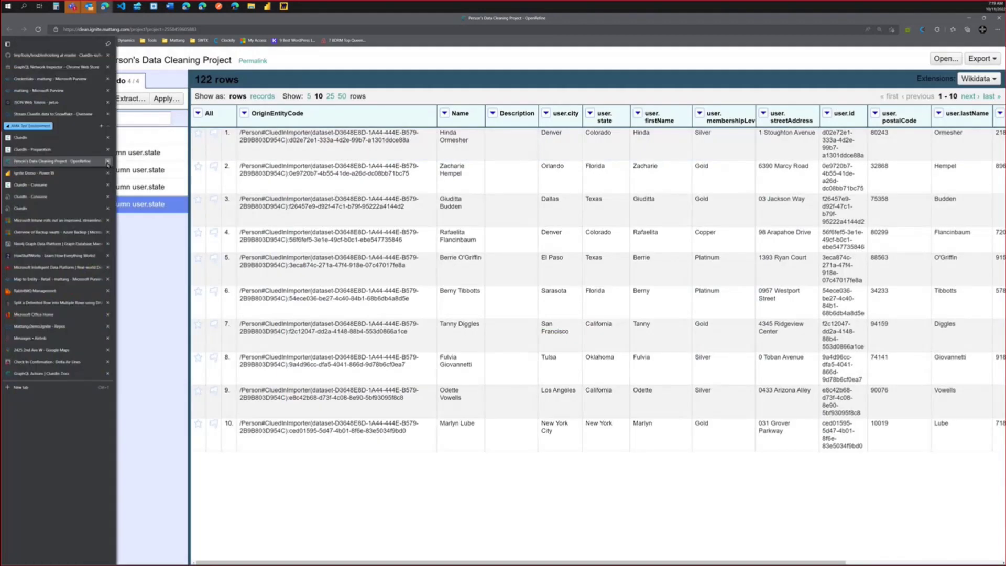
{"action": "left_click", "coordinate": [107, 161]}
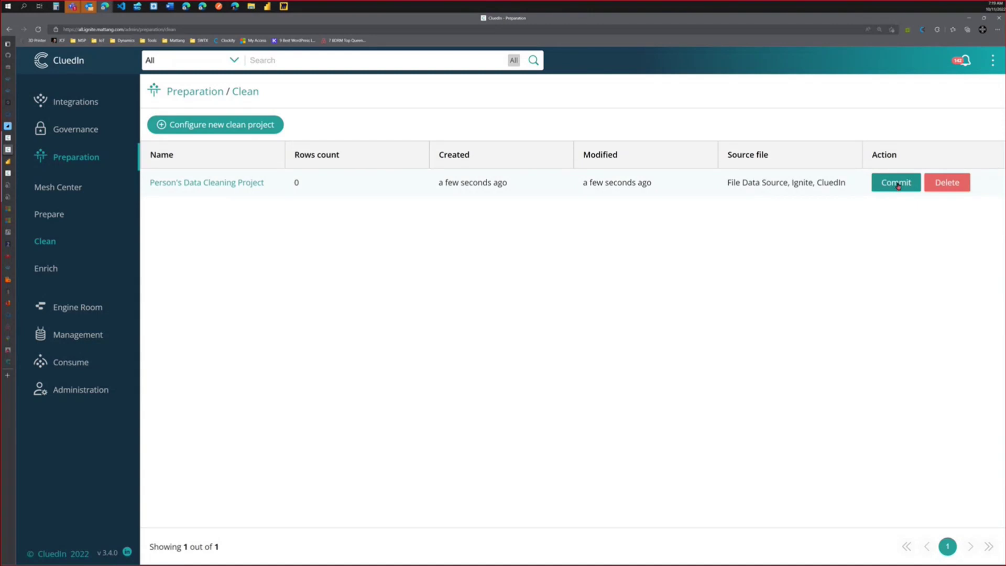
{"action": "left_click", "coordinate": [898, 184]}
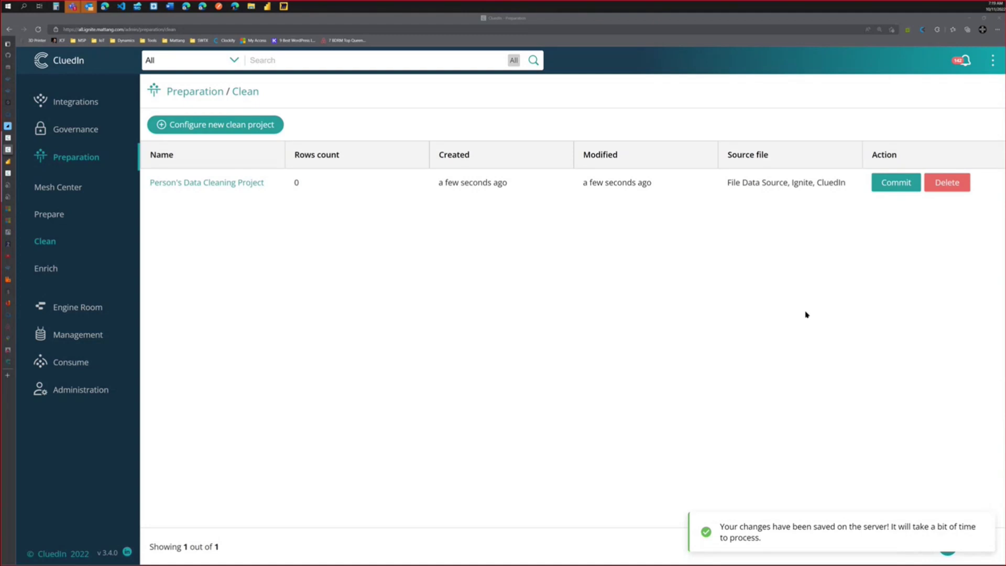
- Switch to Power BI Desktop to check the User Count by State chart, and return to CluedIn
{"action": "key", "text": "alt+Tab"}
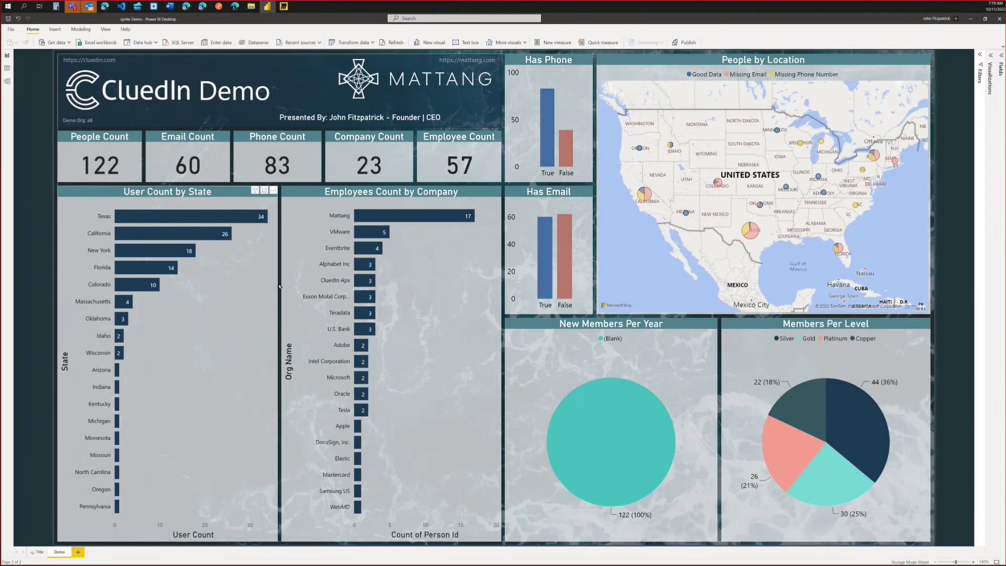
{"action": "key", "text": "alt+Tab"}
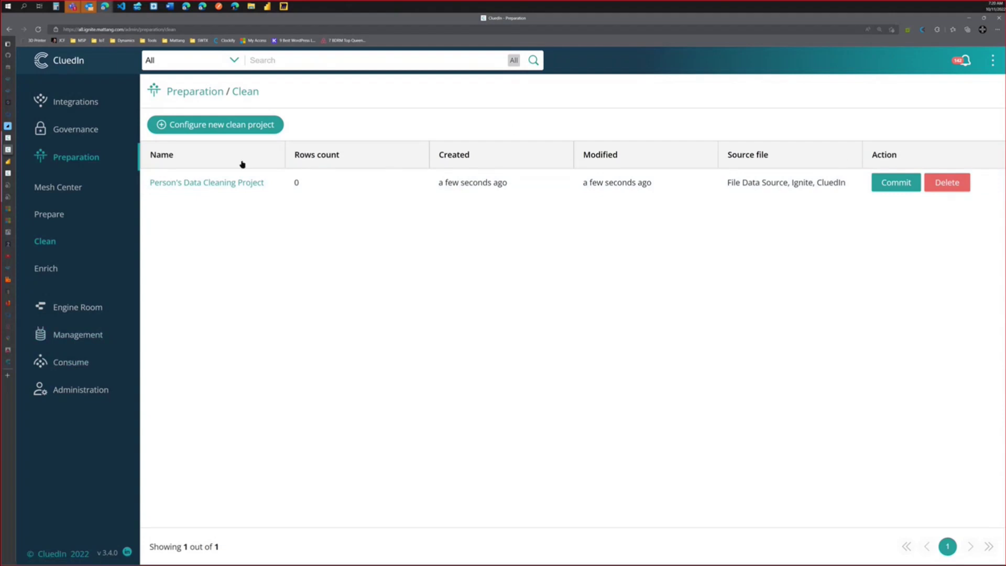
- Activate all the user.state correction rules in the Rule Builder, leaving a8MembershipLevels out of the selection
{"action": "left_click", "coordinate": [97, 331]}
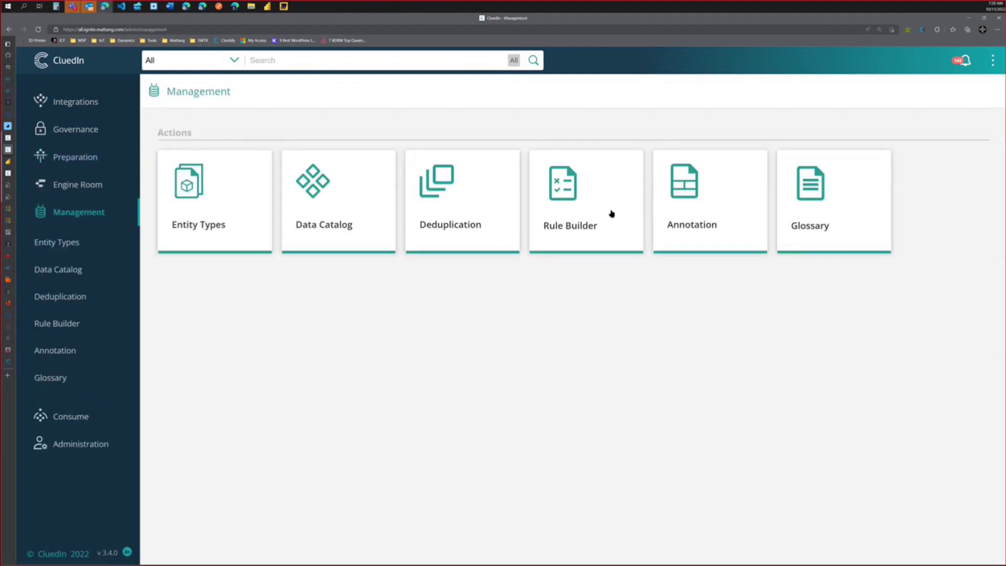
{"action": "left_click", "coordinate": [607, 209]}
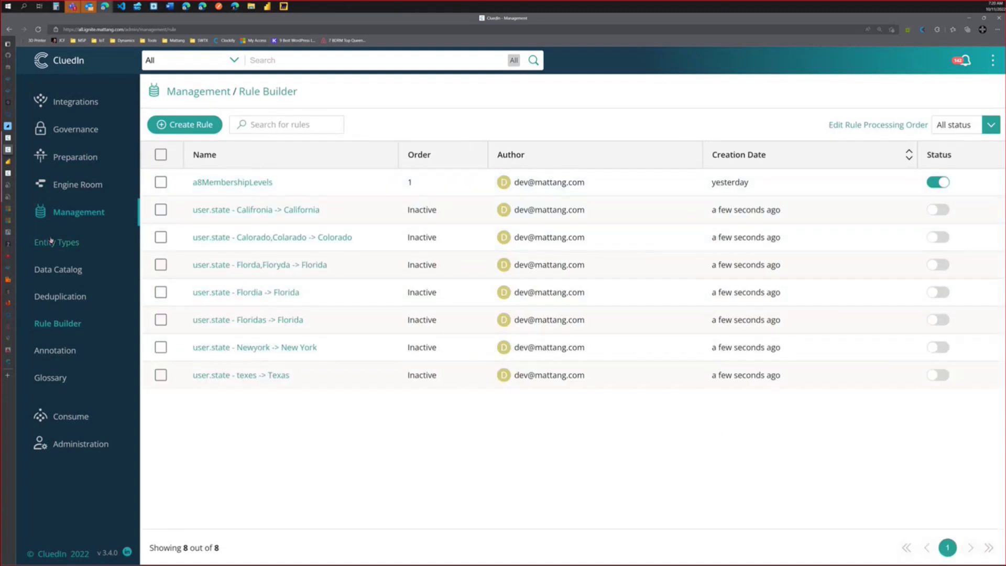
{"action": "left_click", "coordinate": [160, 155]}
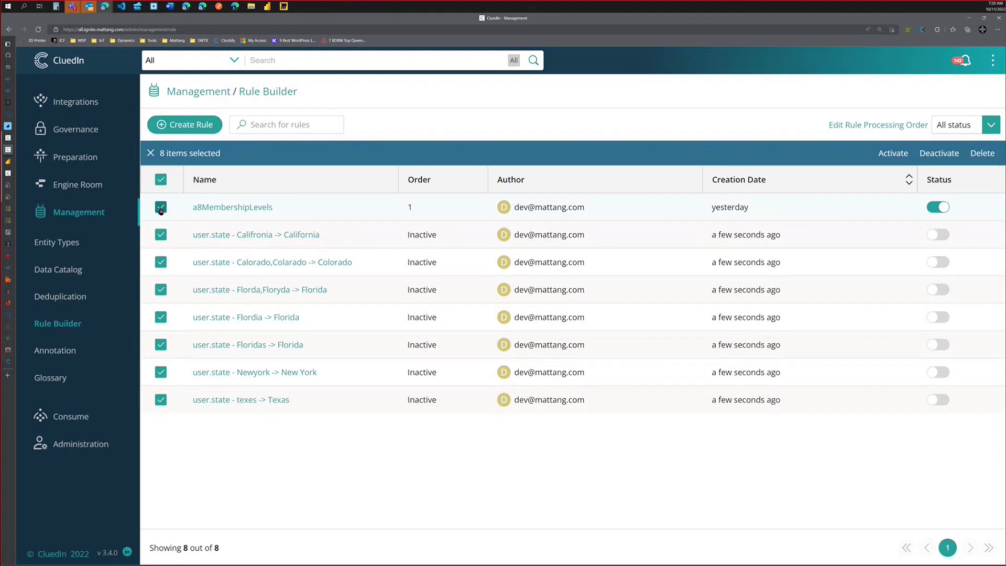
{"action": "left_click", "coordinate": [161, 207]}
{"action": "left_click", "coordinate": [887, 153]}
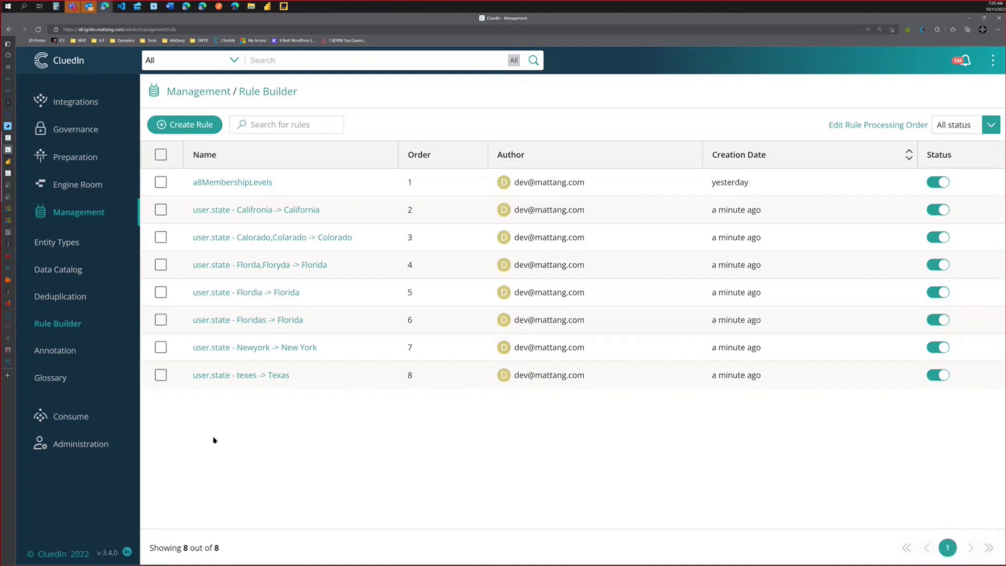
- Review the demo report in Power BI Desktop again and switch back to CluedIn
{"action": "key", "text": "alt+Tab"}
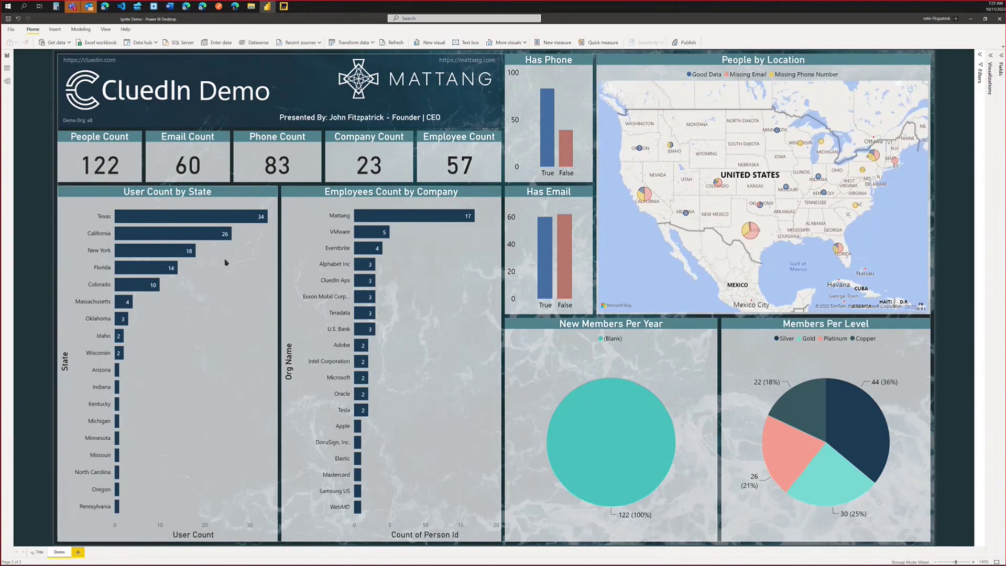
{"action": "key", "text": "alt+Tab"}
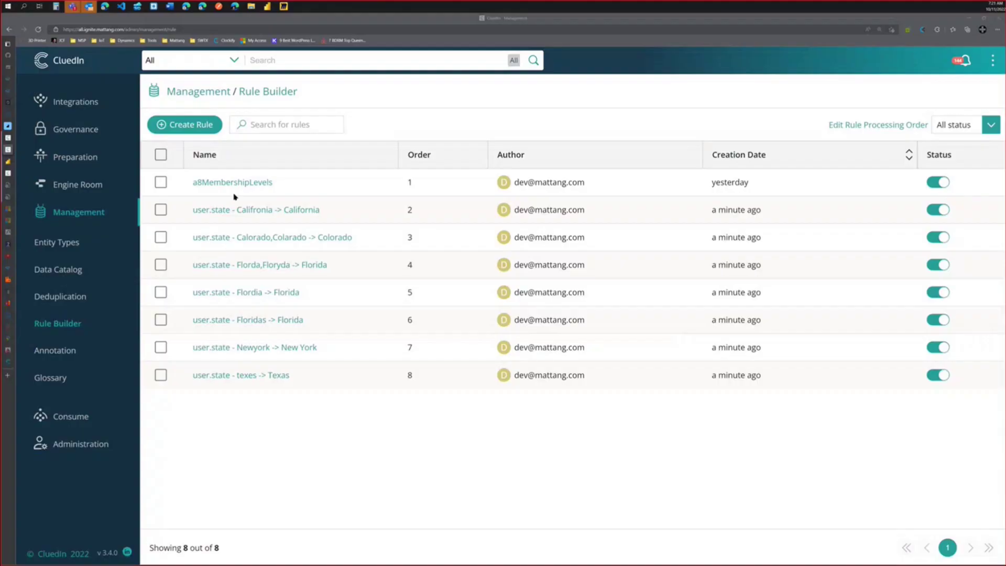
- Import Online Customer.csv from file into the existing CRM data source group
{"action": "left_click", "coordinate": [76, 101]}
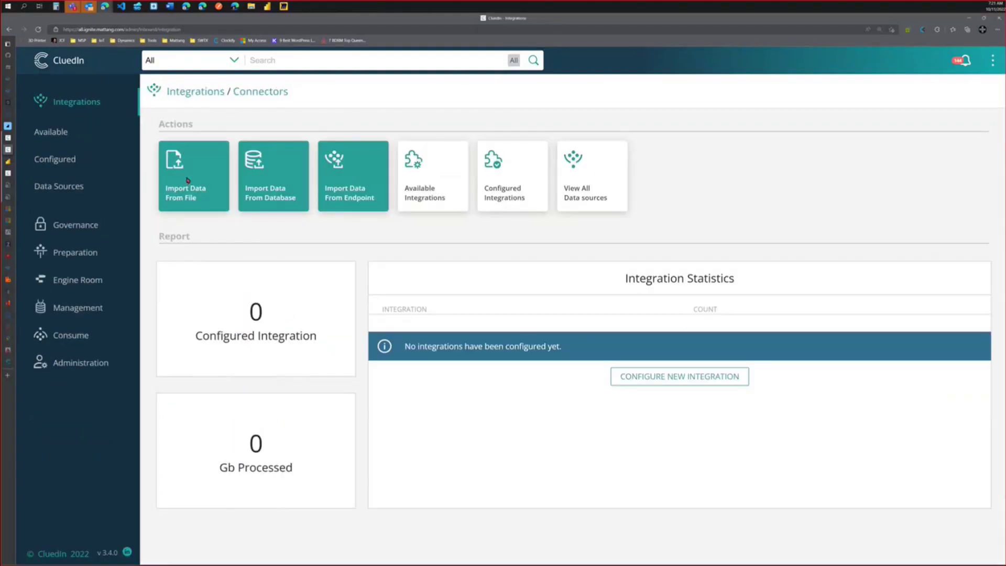
{"action": "left_click", "coordinate": [194, 175]}
{"action": "left_click", "coordinate": [823, 257]}
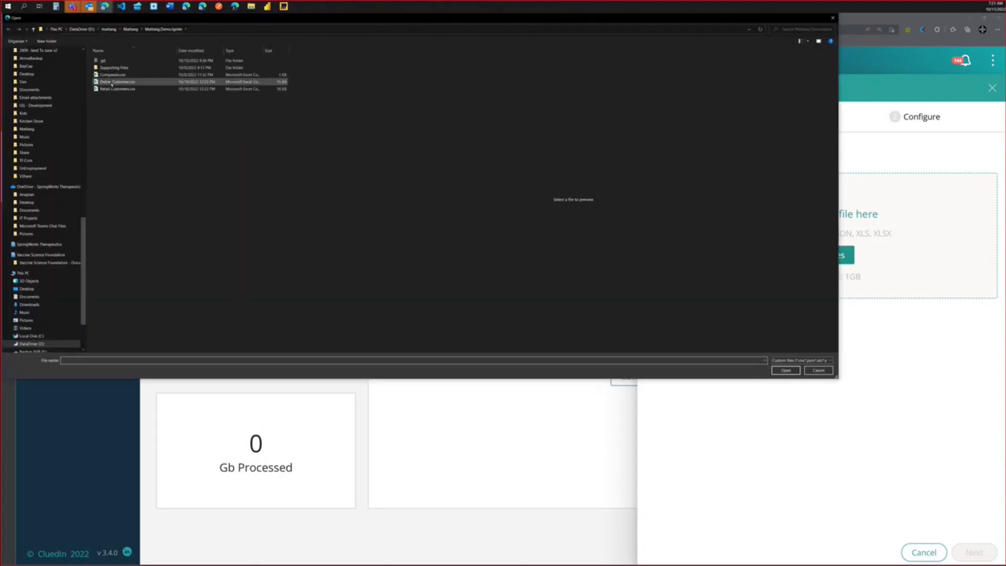
{"action": "left_click", "coordinate": [111, 82]}
{"action": "left_click", "coordinate": [785, 370]}
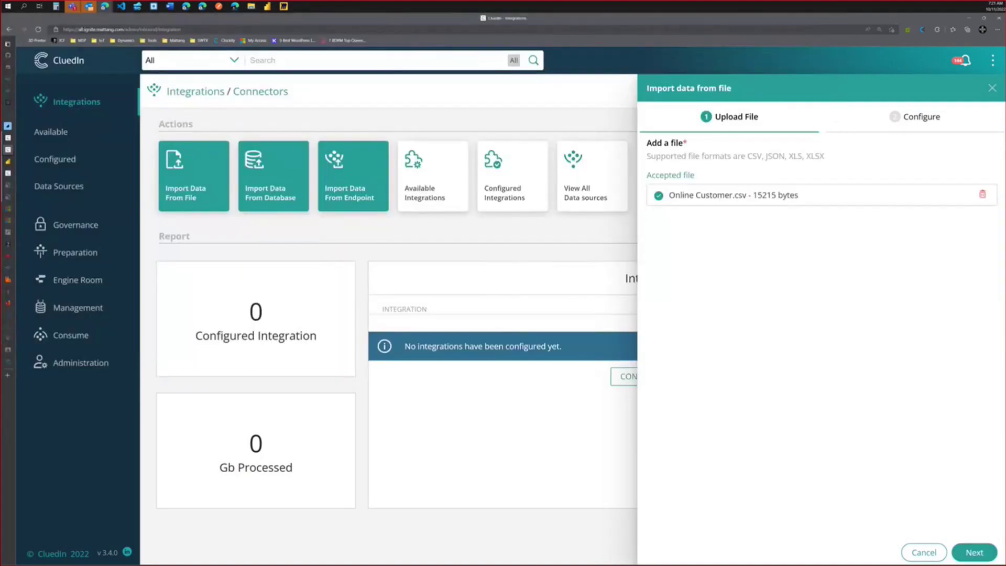
{"action": "left_click", "coordinate": [975, 553]}
{"action": "left_click", "coordinate": [652, 243]}
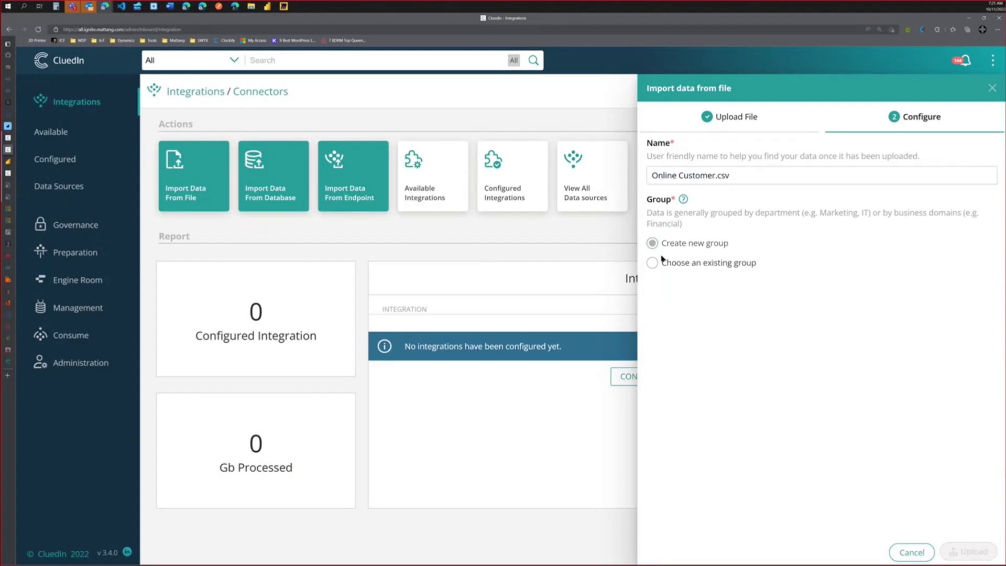
{"action": "left_click", "coordinate": [652, 263]}
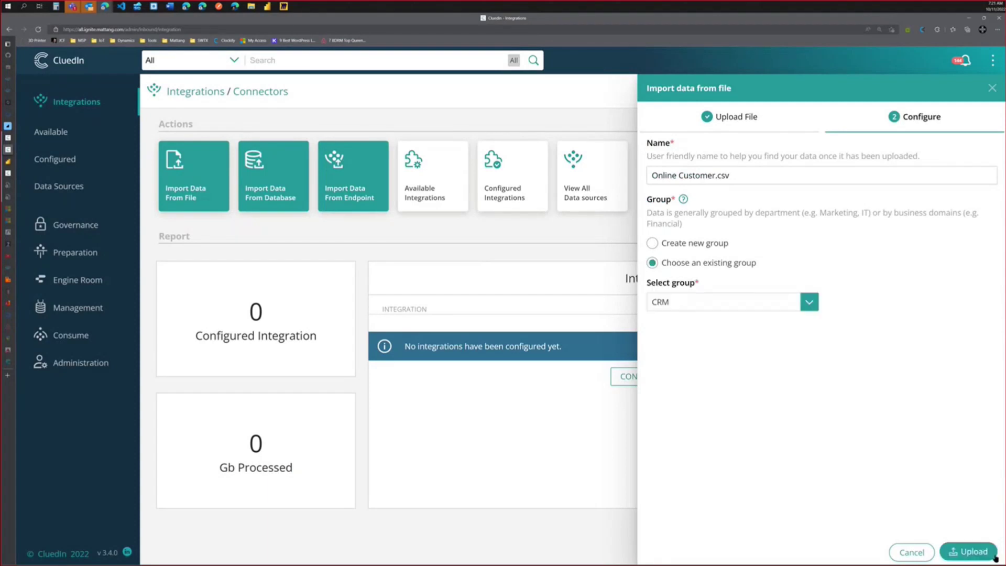
{"action": "left_click", "coordinate": [966, 551]}
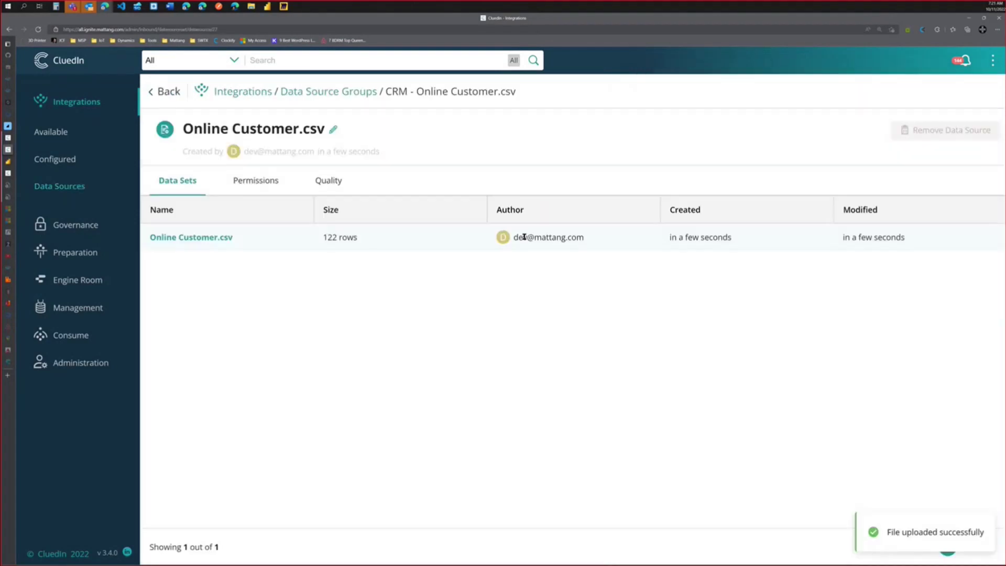
- Add the city, postal_code and street_address columns to the Online Customer.csv data set preview and inspect the state values
{"action": "left_click", "coordinate": [185, 237]}
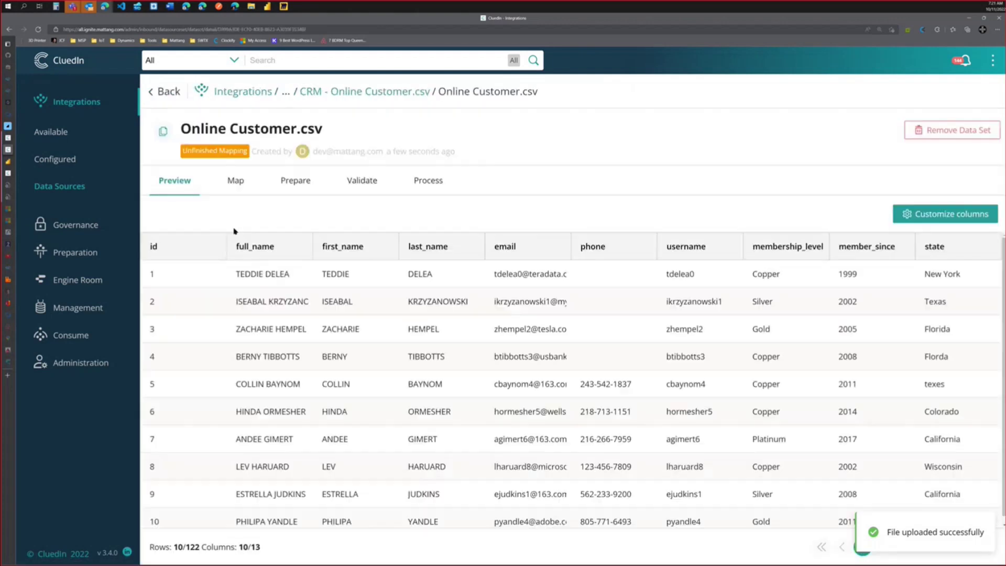
{"action": "left_click", "coordinate": [937, 214]}
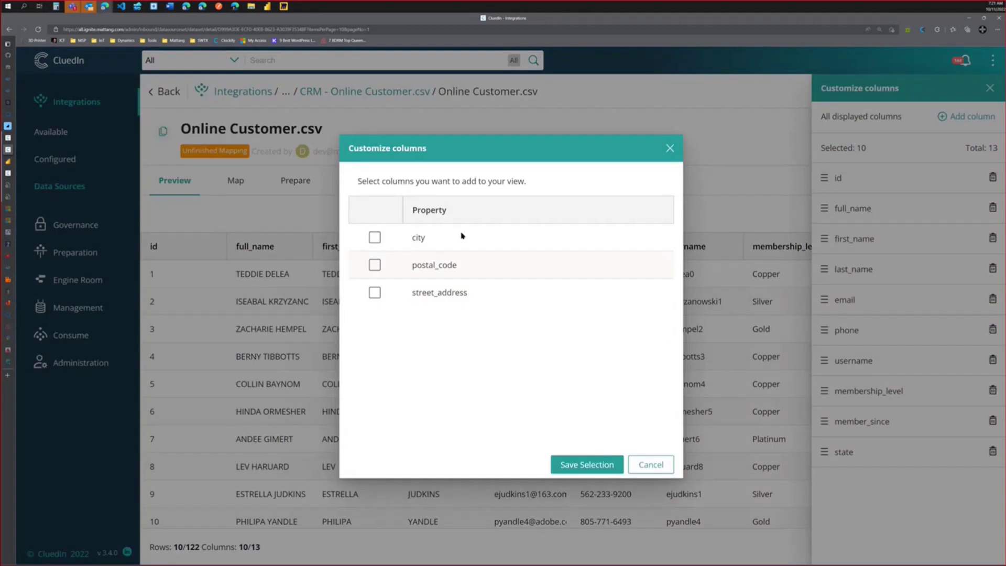
{"action": "left_click", "coordinate": [375, 238]}
{"action": "left_click", "coordinate": [375, 265]}
{"action": "left_click", "coordinate": [375, 292]}
{"action": "left_click", "coordinate": [595, 467]}
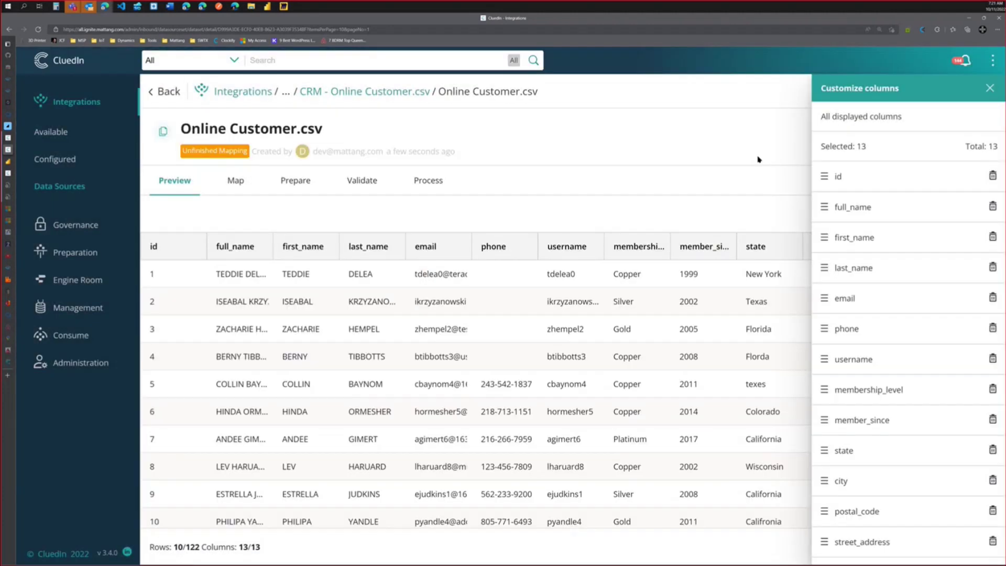
{"action": "left_click", "coordinate": [989, 89]}
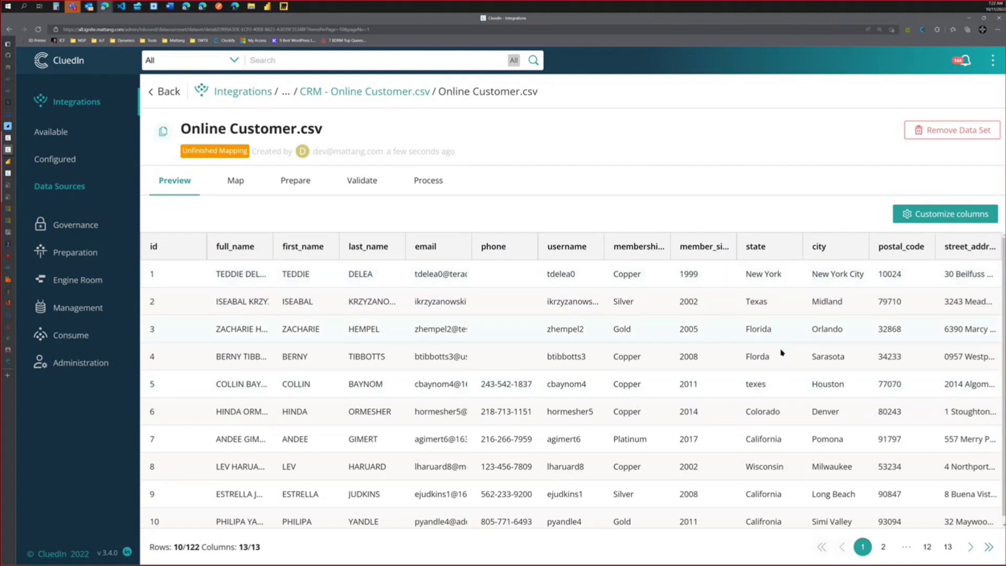
{"action": "left_click_drag", "start_coordinate": [769, 361], "coordinate": [740, 388]}
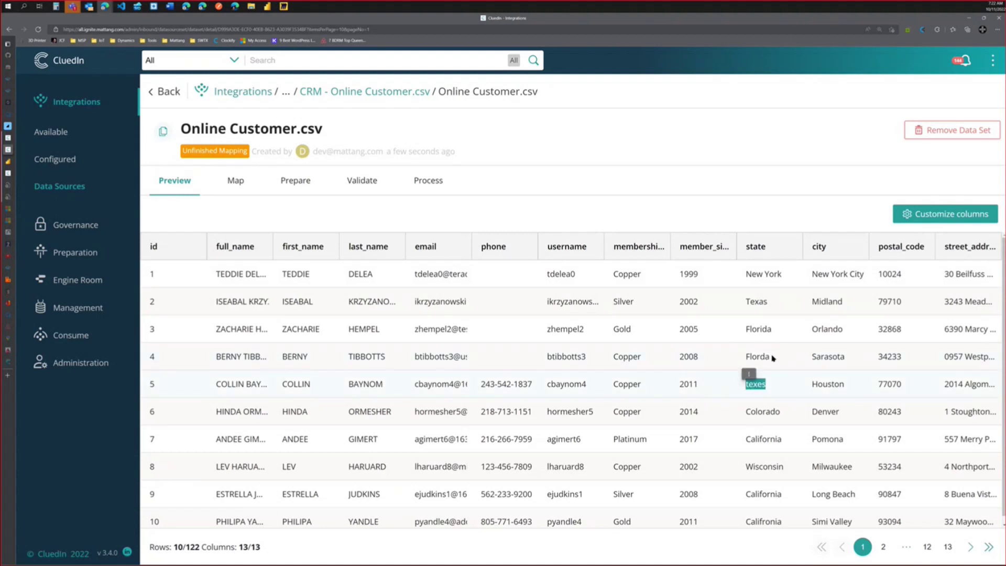
{"action": "left_click_drag", "start_coordinate": [770, 358], "coordinate": [741, 362]}
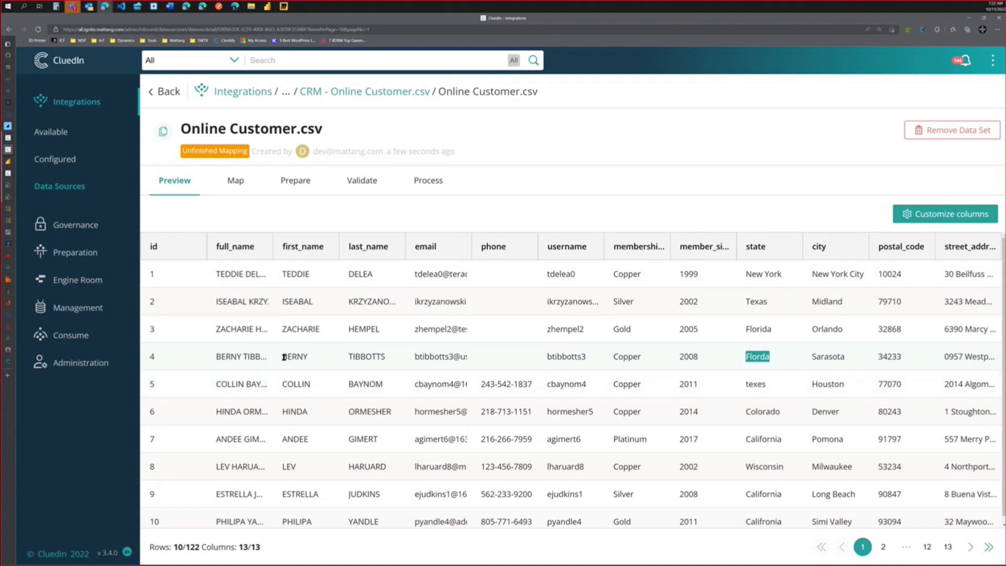
{"action": "left_click_drag", "start_coordinate": [283, 357], "coordinate": [311, 360]}
- Create an auto mapping for Online Customer.csv with the entity type Person and the existing vocabulary User
{"action": "left_click", "coordinate": [235, 181]}
{"action": "left_click", "coordinate": [598, 386]}
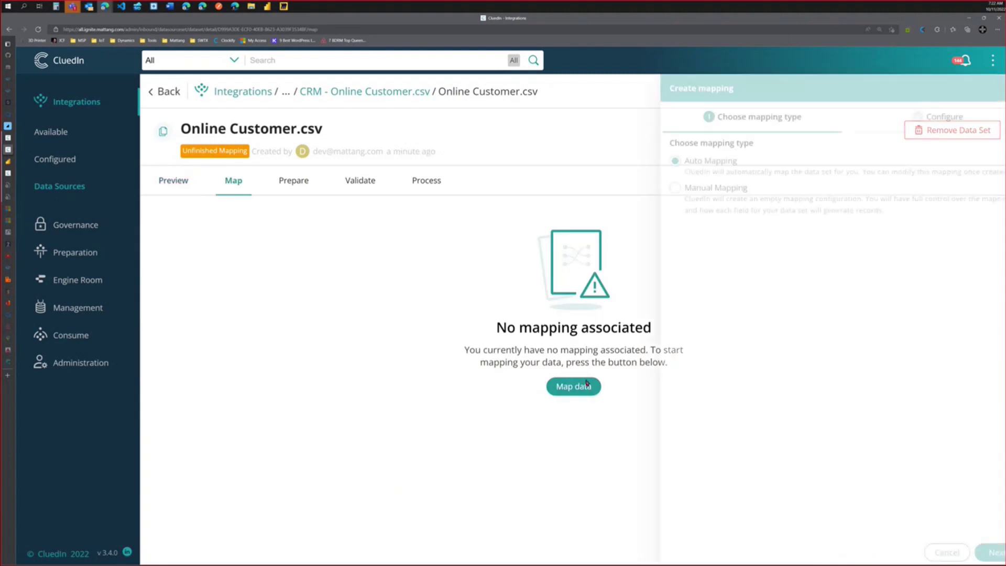
{"action": "left_click", "coordinate": [964, 553]}
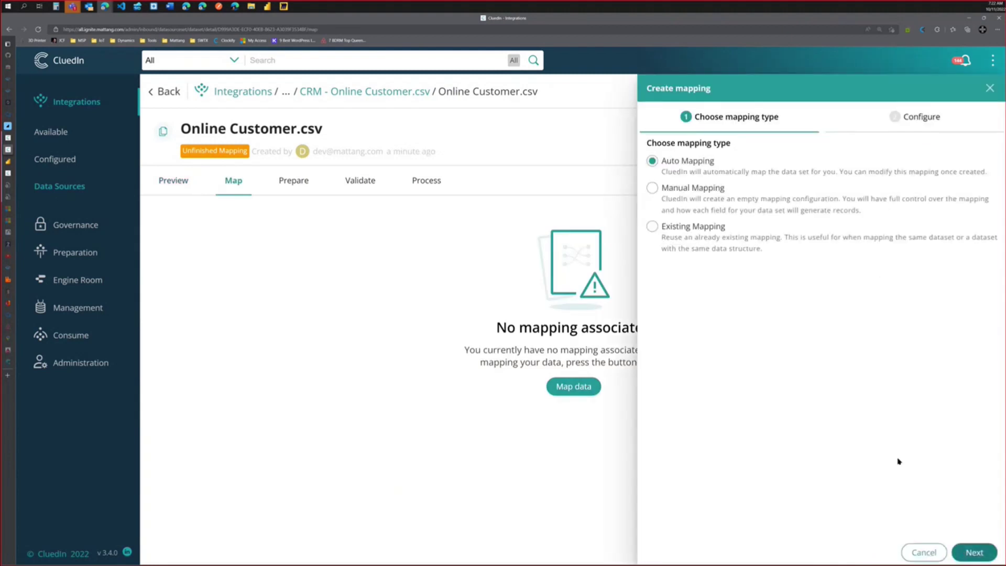
{"action": "left_click", "coordinate": [865, 217]}
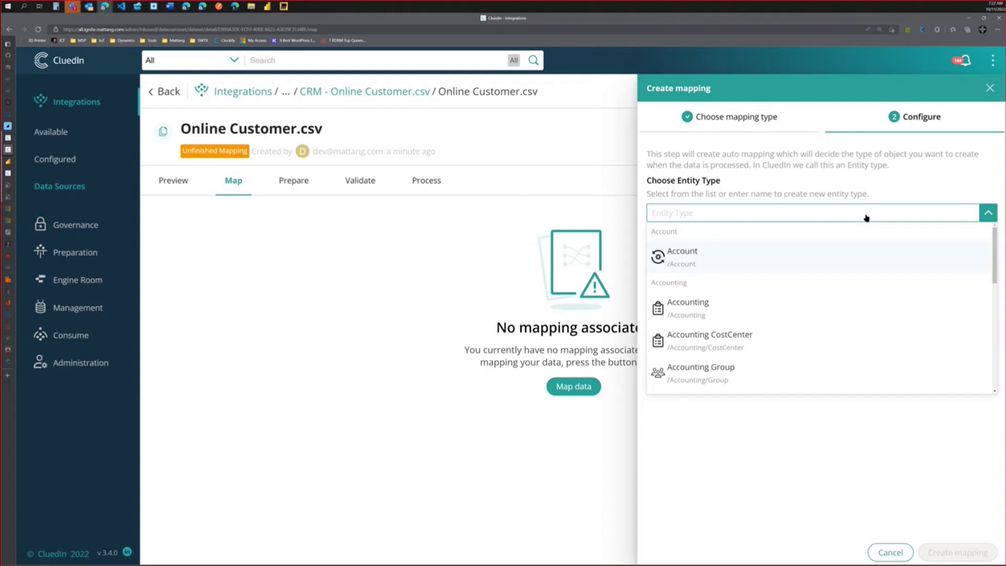
{"action": "type", "text": "per"}
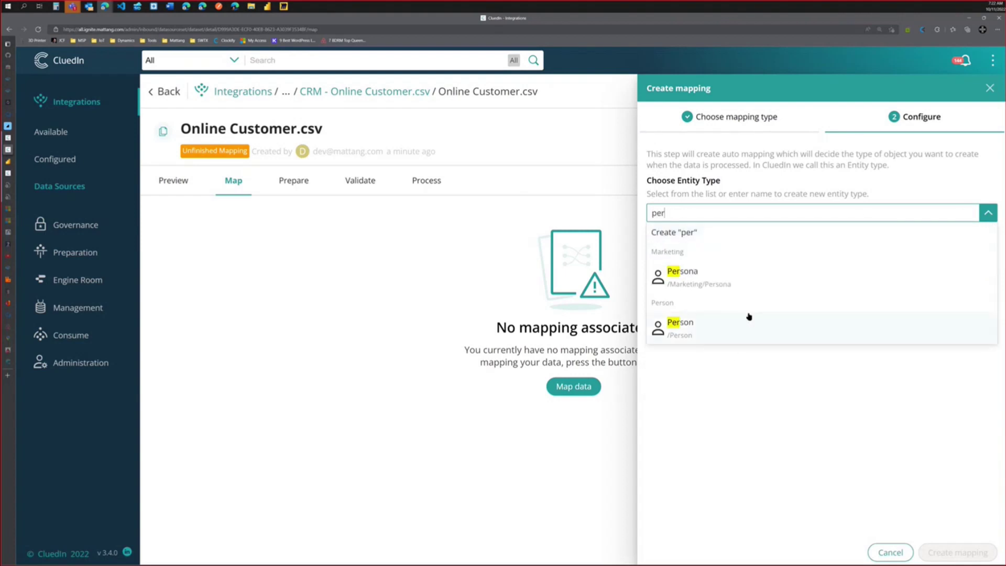
{"action": "left_click", "coordinate": [690, 325]}
{"action": "left_click", "coordinate": [697, 285]}
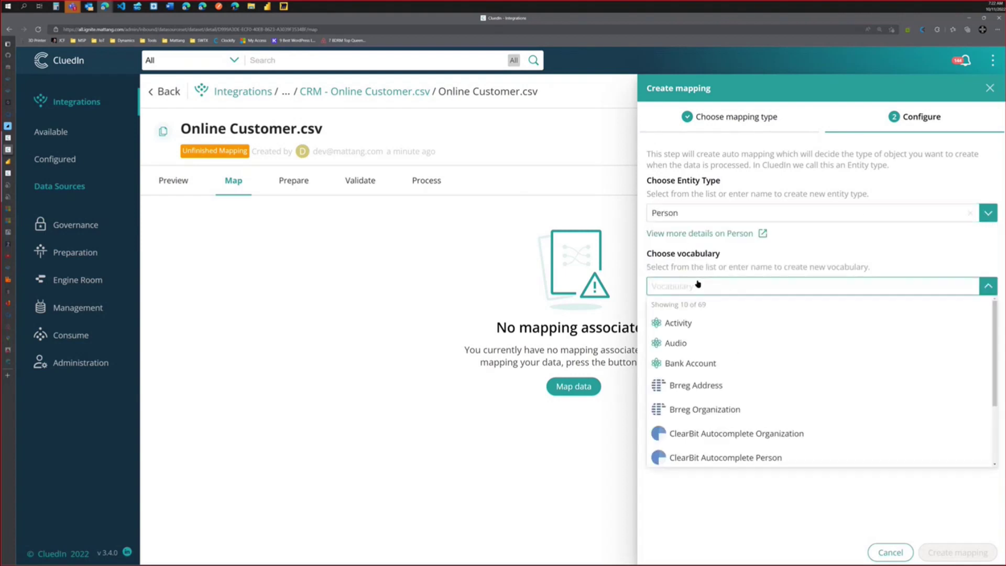
{"action": "type", "text": "user"}
{"action": "left_click", "coordinate": [671, 325]}
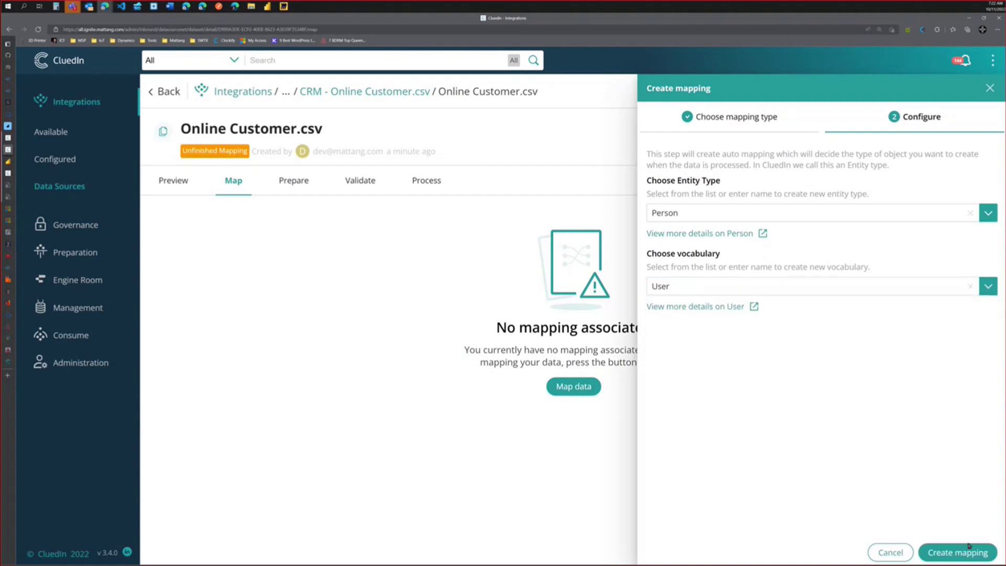
{"action": "left_click", "coordinate": [968, 546]}
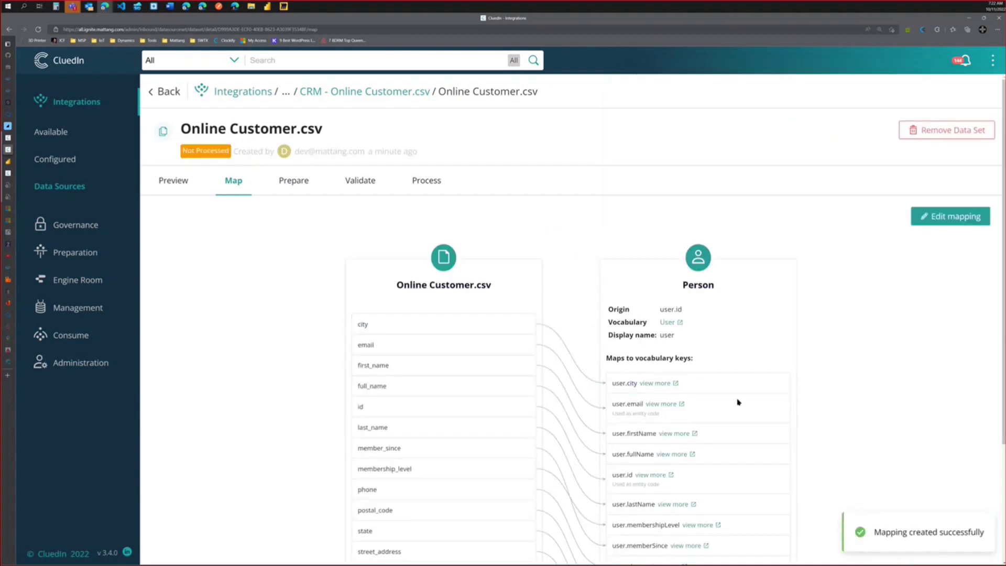
- Edit the entity mapping to use user.email as the entity origin key and remove Id from the entity codes
{"action": "scroll", "coordinate": [940, 195], "scroll_direction": "down", "scroll_amount": 3}
{"action": "scroll", "coordinate": [940, 193], "scroll_direction": "up", "scroll_amount": 3}
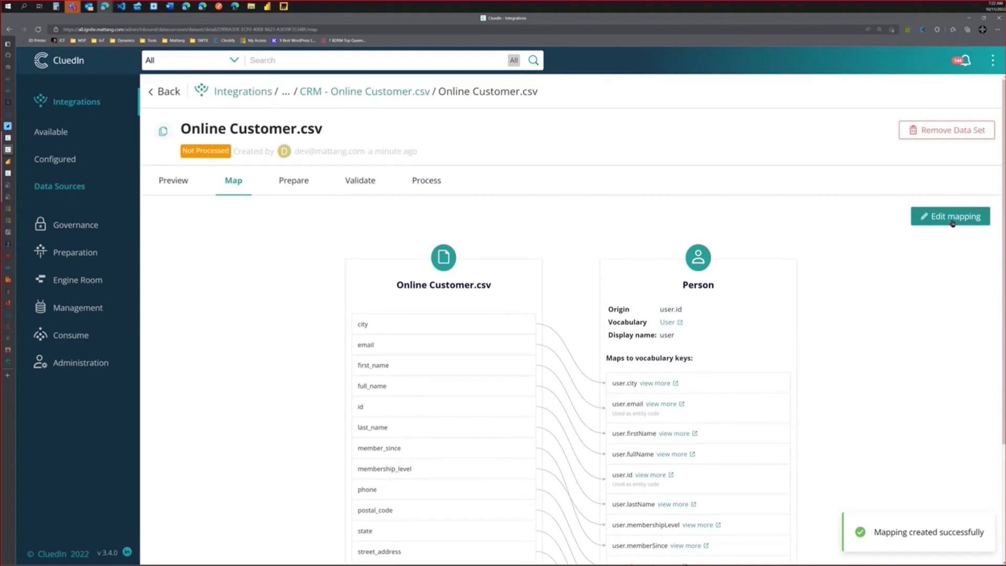
{"action": "left_click", "coordinate": [952, 221]}
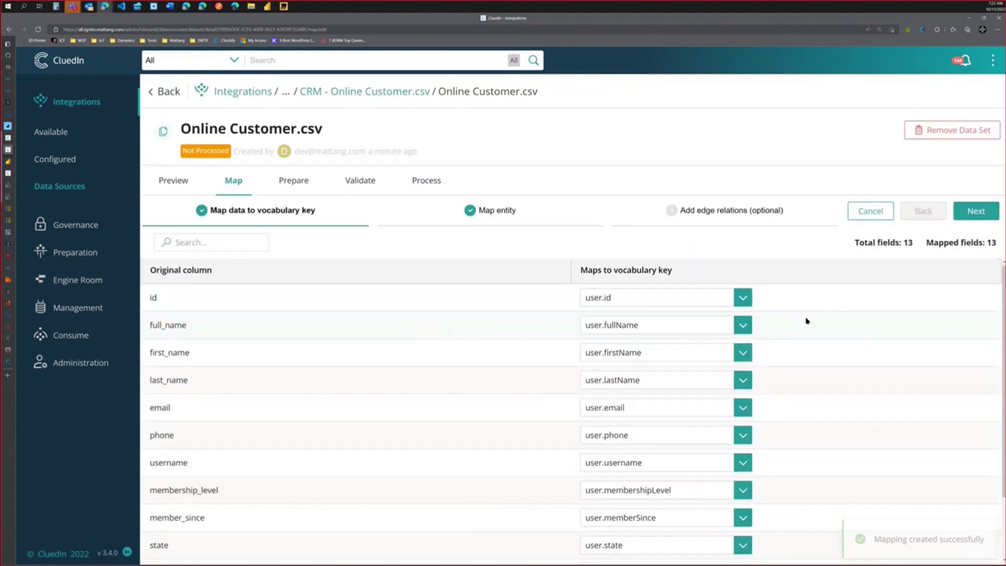
{"action": "scroll", "coordinate": [806, 321], "scroll_direction": "down", "scroll_amount": 1}
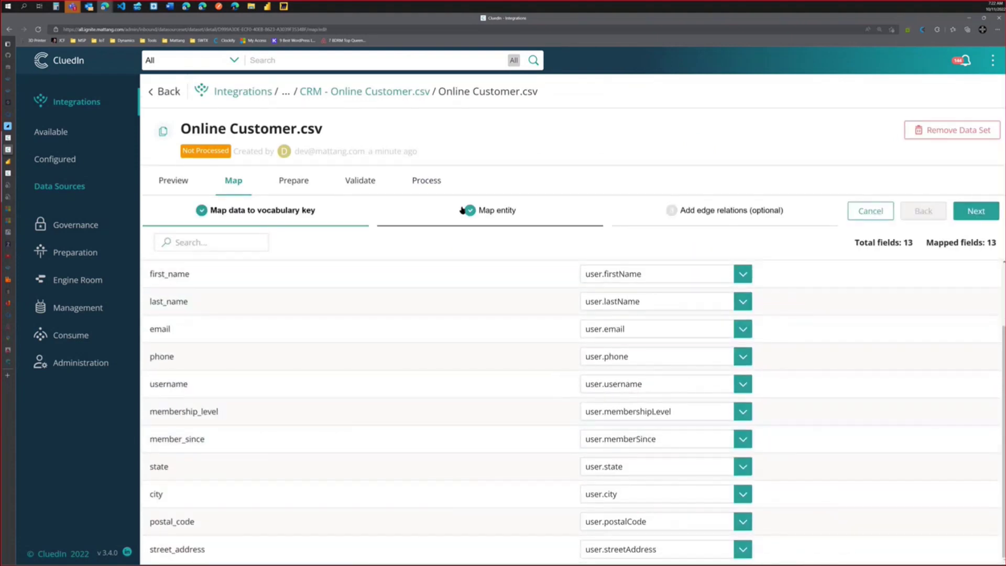
{"action": "left_click", "coordinate": [500, 216]}
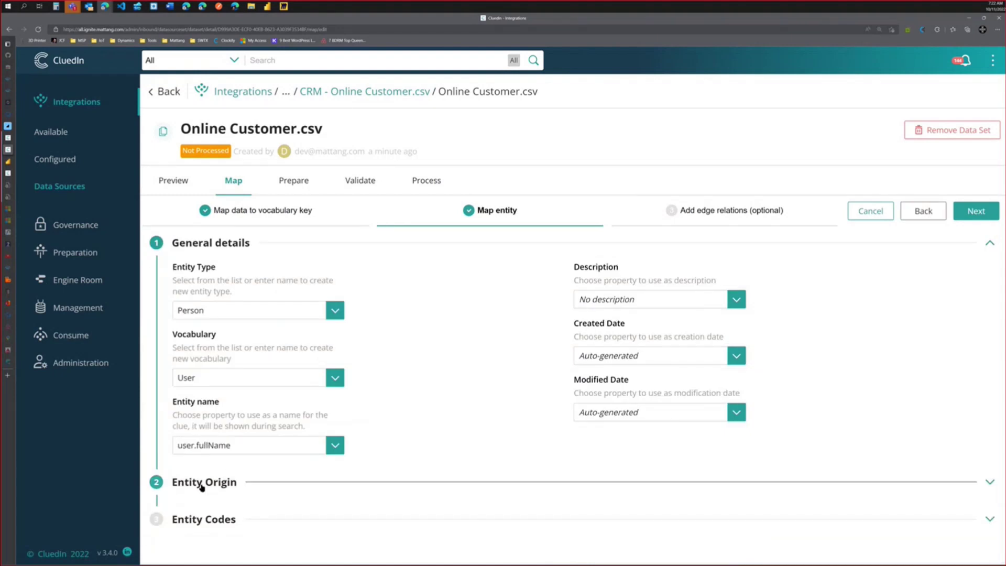
{"action": "left_click", "coordinate": [187, 521]}
{"action": "left_click", "coordinate": [205, 482]}
{"action": "scroll", "coordinate": [353, 416], "scroll_direction": "down", "scroll_amount": 1}
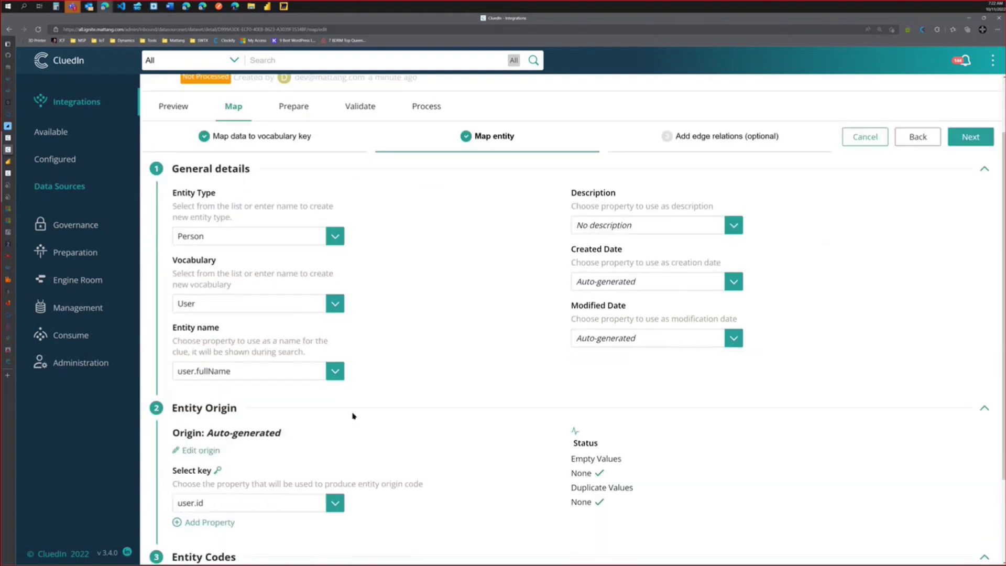
{"action": "scroll", "coordinate": [352, 416], "scroll_direction": "down", "scroll_amount": 2}
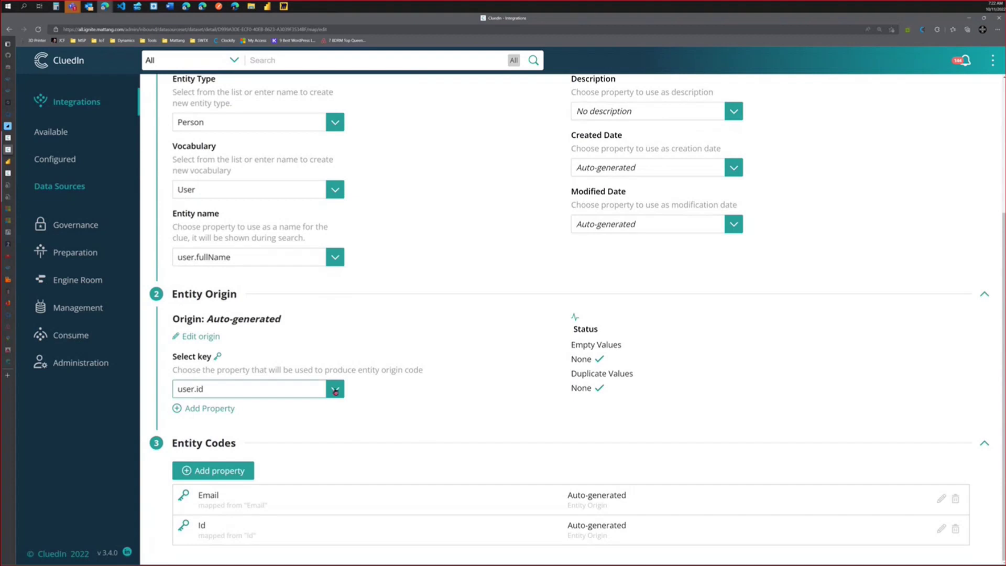
{"action": "left_click", "coordinate": [335, 390]}
{"action": "left_click", "coordinate": [197, 450]}
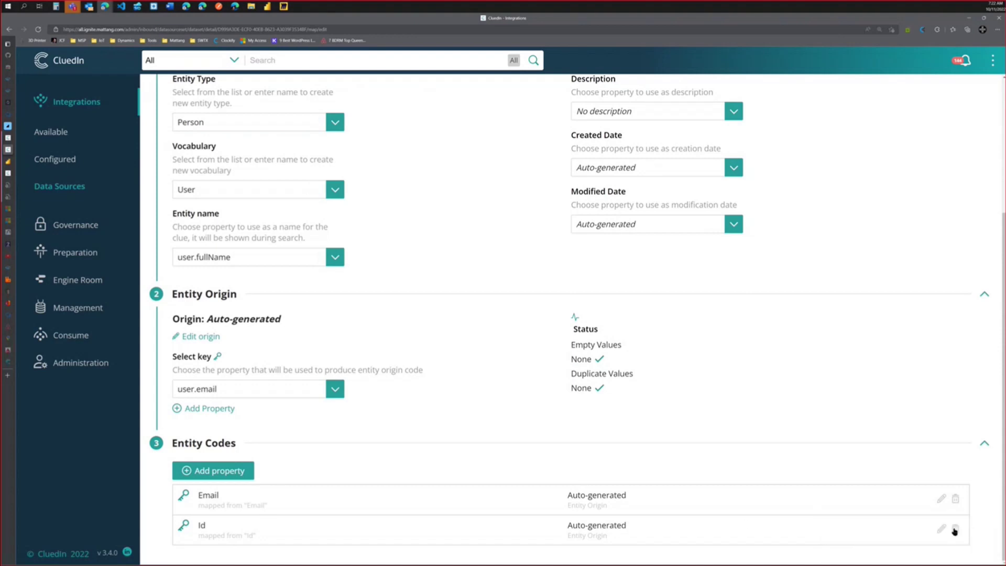
{"action": "left_click", "coordinate": [954, 529]}
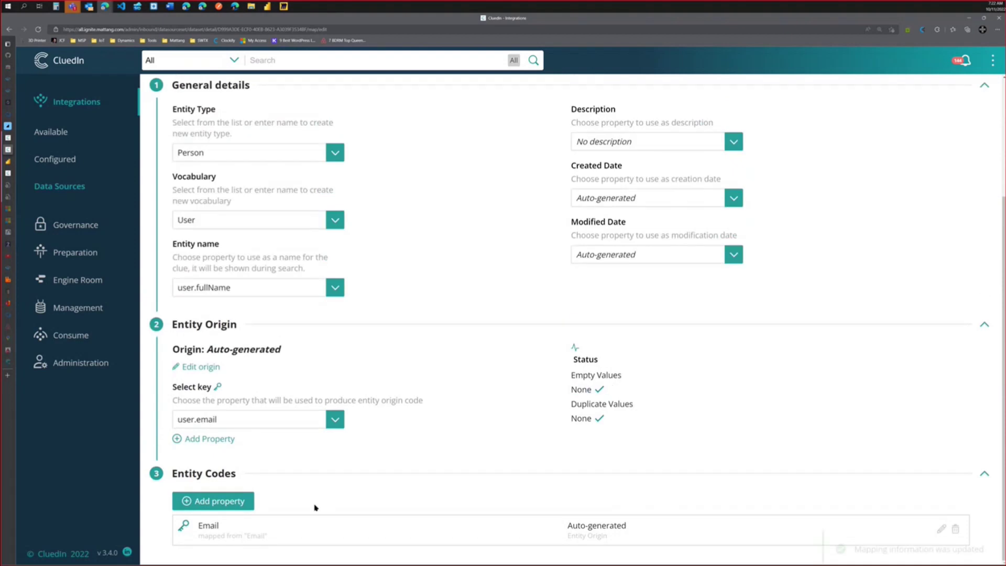
- Add the Phone property as an entity code with the custom origin value Ignite
{"action": "left_click", "coordinate": [213, 501]}
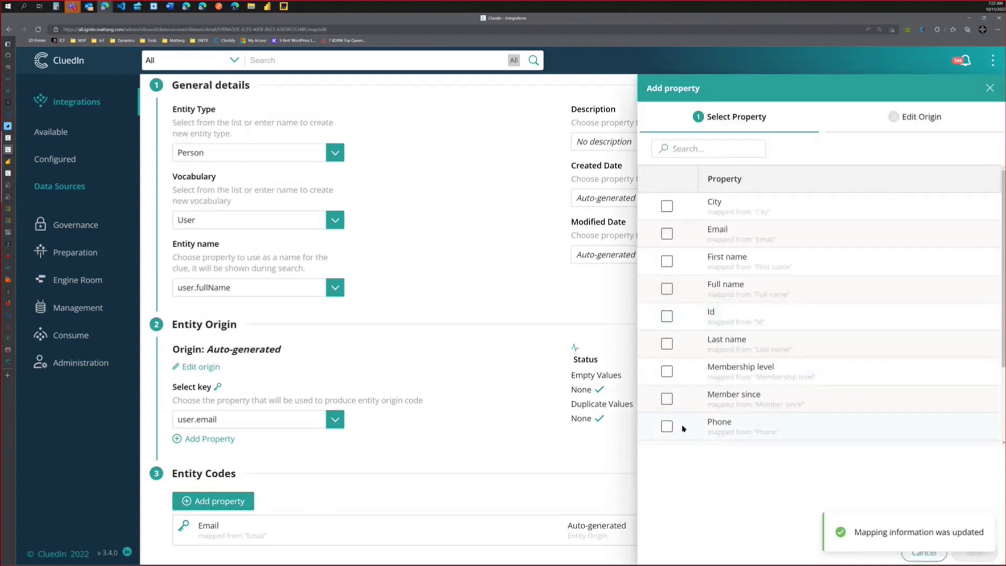
{"action": "left_click", "coordinate": [666, 426]}
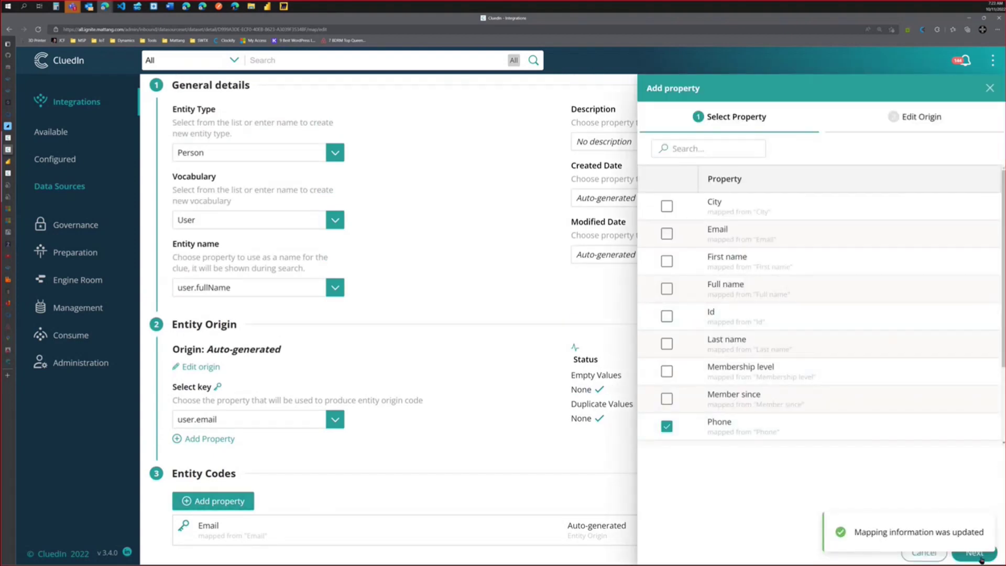
{"action": "left_click", "coordinate": [974, 552]}
{"action": "left_click", "coordinate": [652, 182]}
{"action": "left_click", "coordinate": [707, 228]}
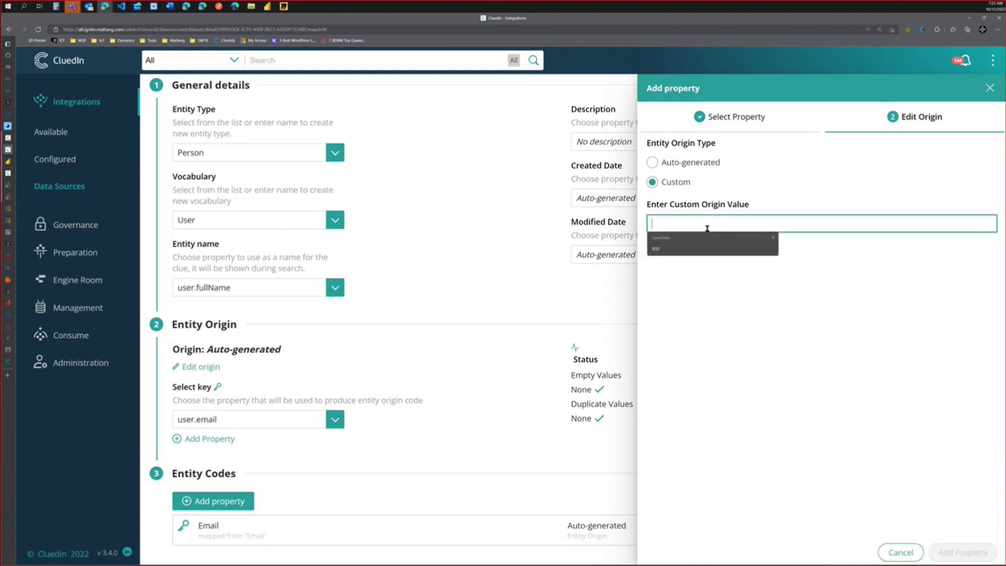
{"action": "type", "text": "Ignite"}
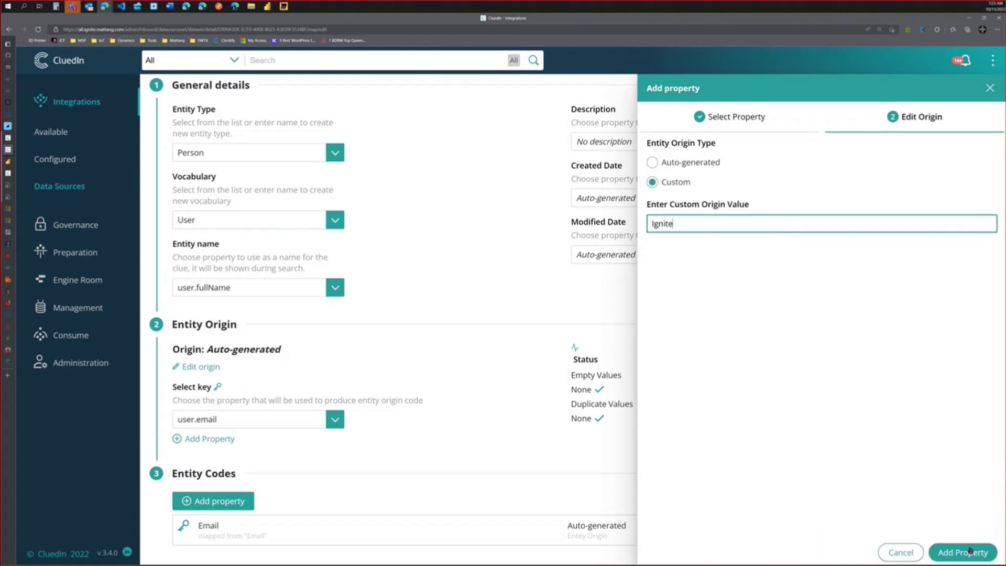
{"action": "left_click", "coordinate": [969, 550]}
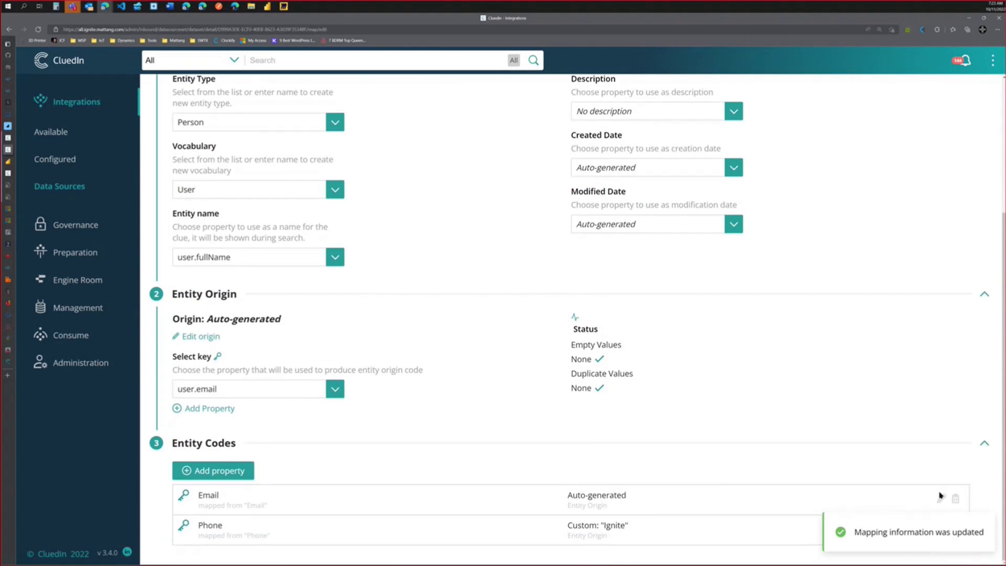
- Change the Email entity code's origin to the custom value Ignite and save it
{"action": "left_click", "coordinate": [940, 497]}
{"action": "left_click", "coordinate": [848, 150]}
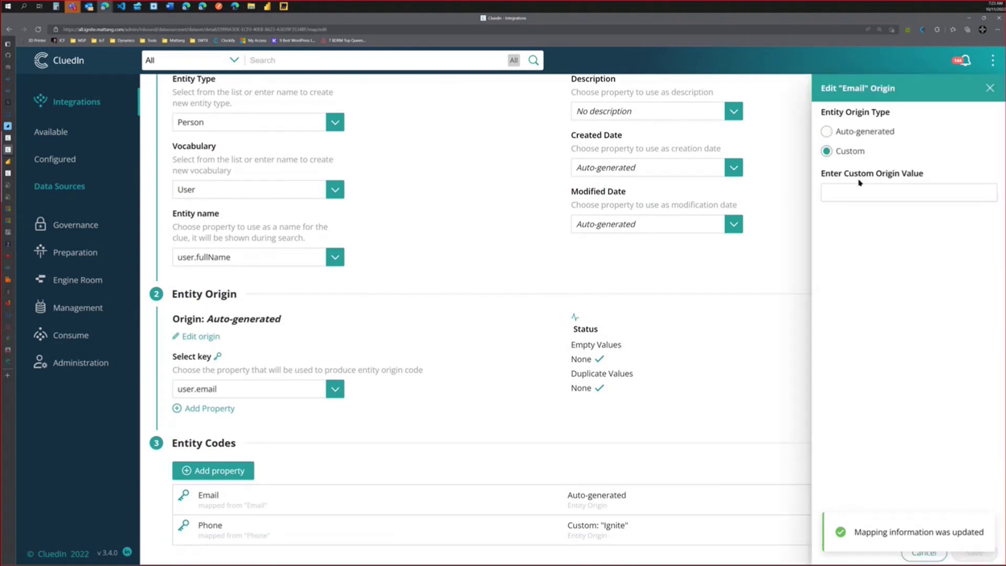
{"action": "left_click", "coordinate": [862, 194]}
{"action": "type", "text": "Ignite"}
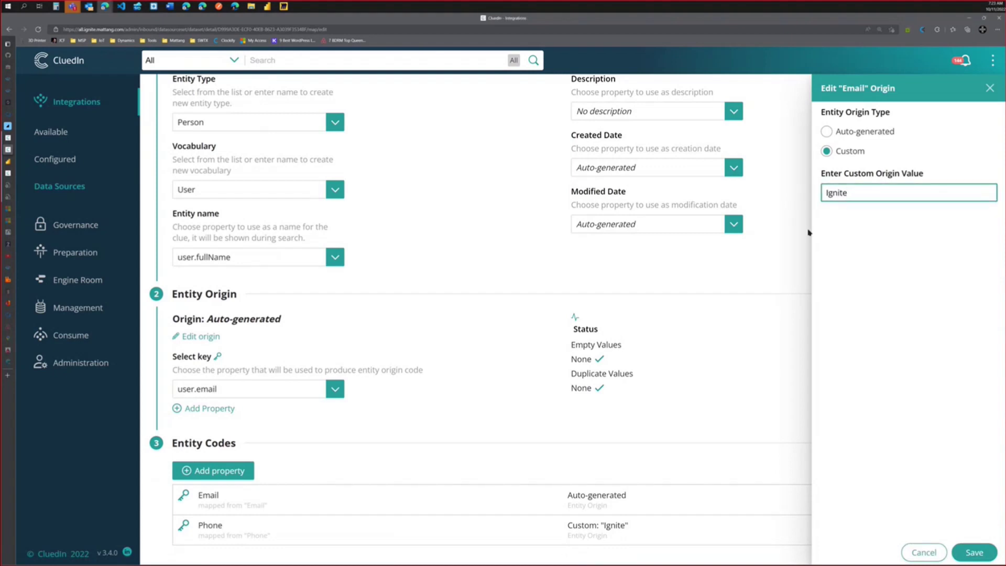
{"action": "left_click", "coordinate": [973, 552]}
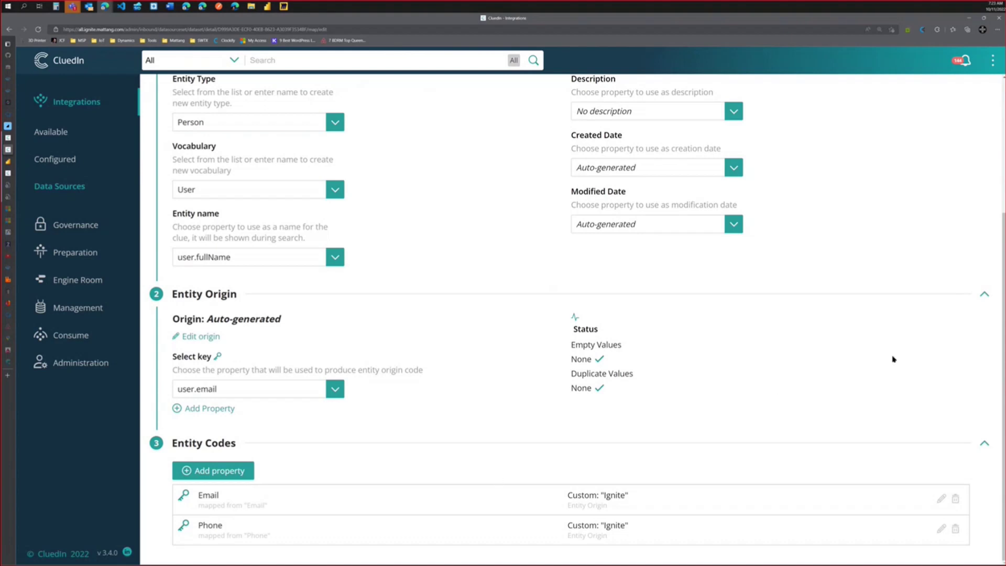
- Finish editing the mapping without adding any edge relations
{"action": "scroll", "coordinate": [916, 293], "scroll_direction": "up", "scroll_amount": 4}
{"action": "left_click", "coordinate": [963, 211]}
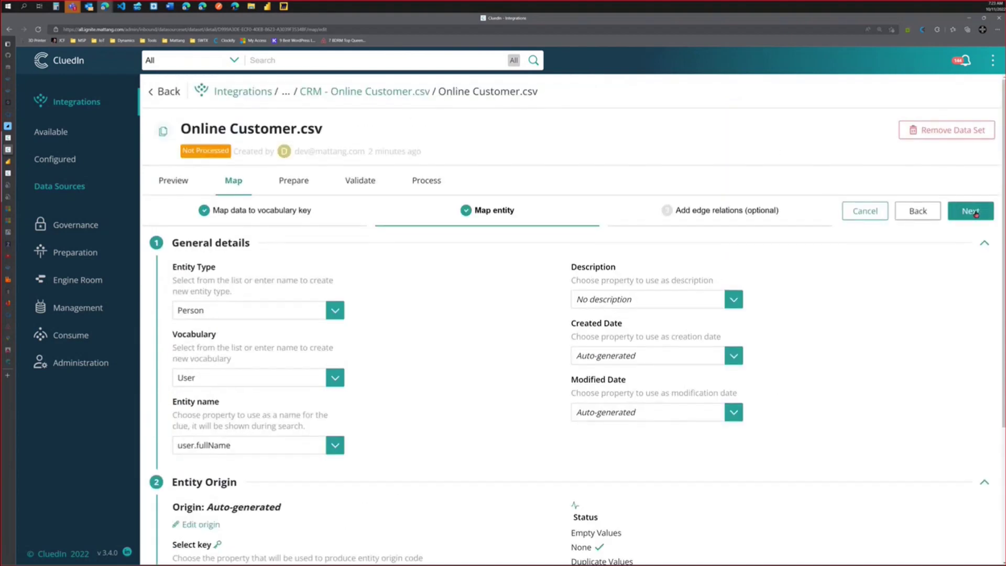
{"action": "left_click", "coordinate": [975, 213]}
{"action": "left_click", "coordinate": [974, 213]}
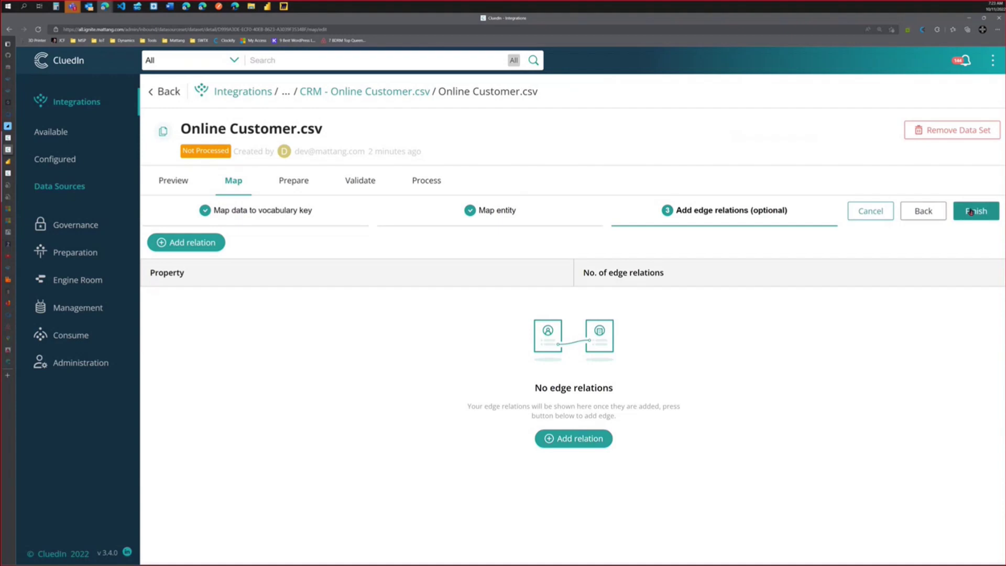
- Validate the mapped data set and review its validation report, then open the data set's preparation page
{"action": "left_click", "coordinate": [356, 181]}
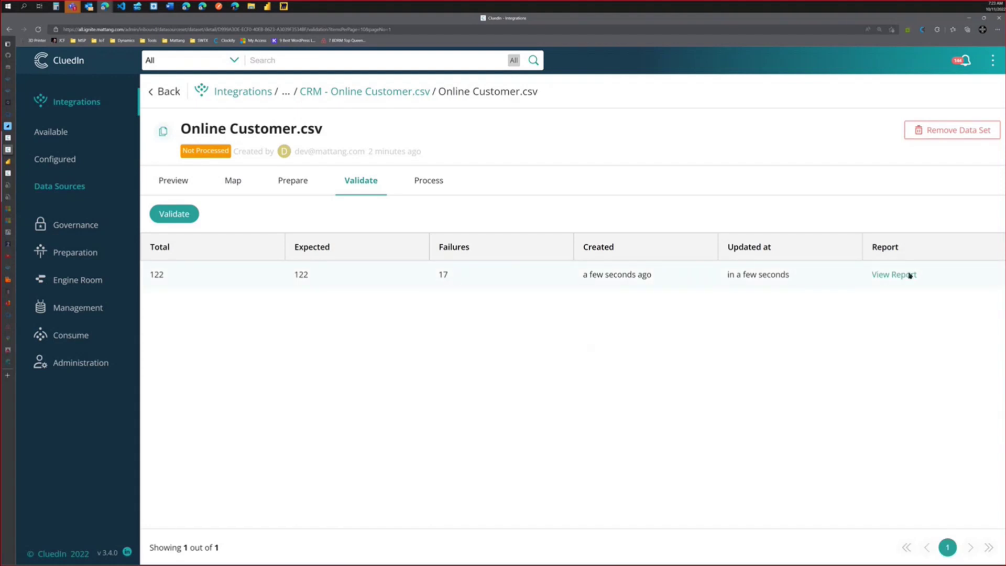
{"action": "left_click", "coordinate": [900, 277]}
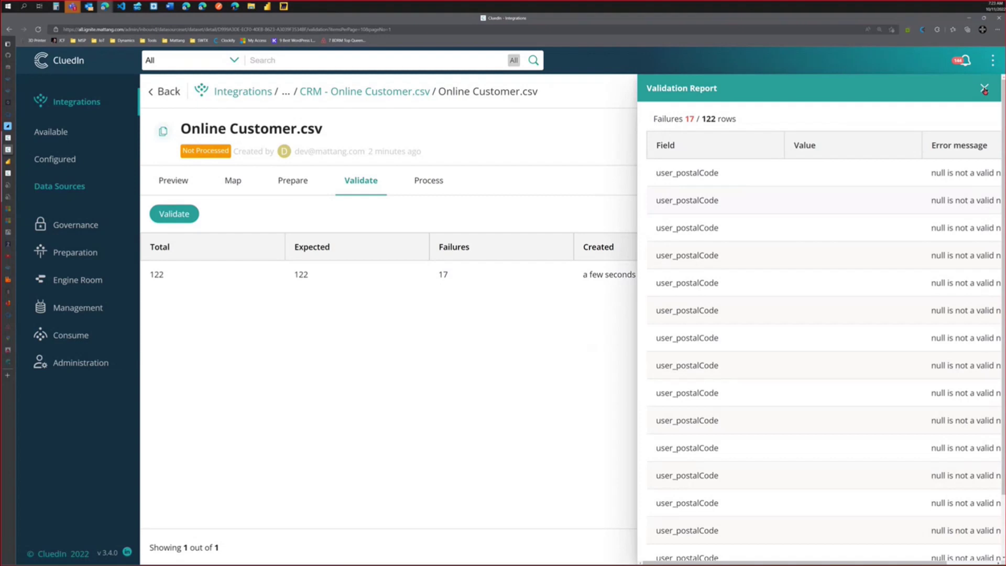
{"action": "left_click", "coordinate": [984, 89]}
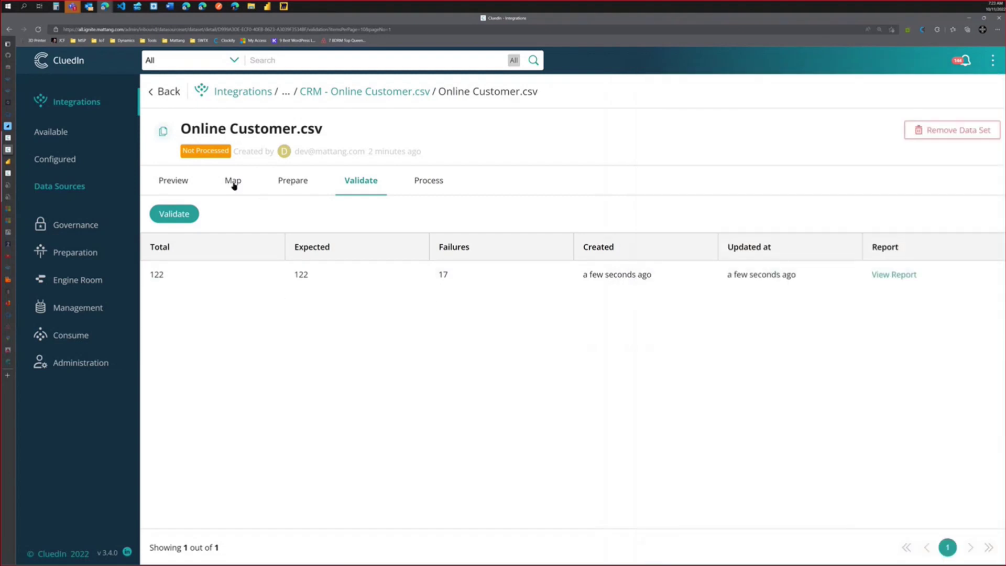
{"action": "left_click", "coordinate": [295, 181]}
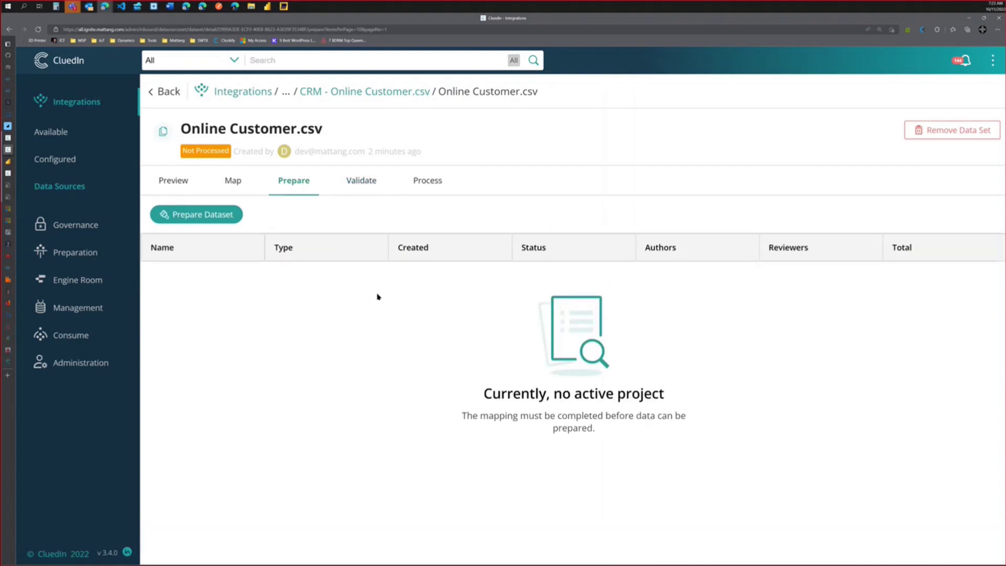
- Create a preparation project named Prepare Online Customer Data for the Online Customer.csv data set
{"action": "left_click", "coordinate": [209, 220]}
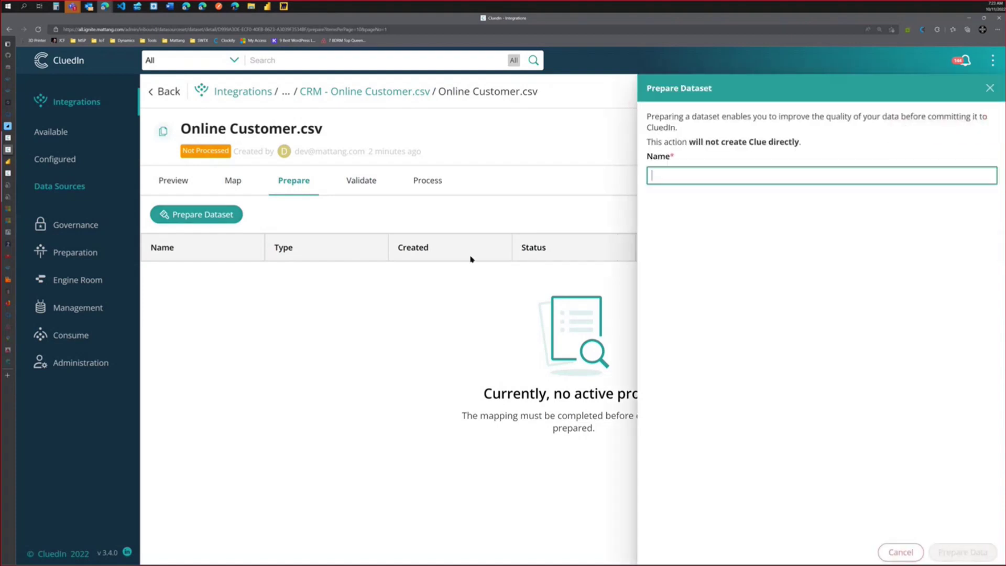
{"action": "left_click", "coordinate": [748, 173]}
{"action": "type", "text": "Pre"}
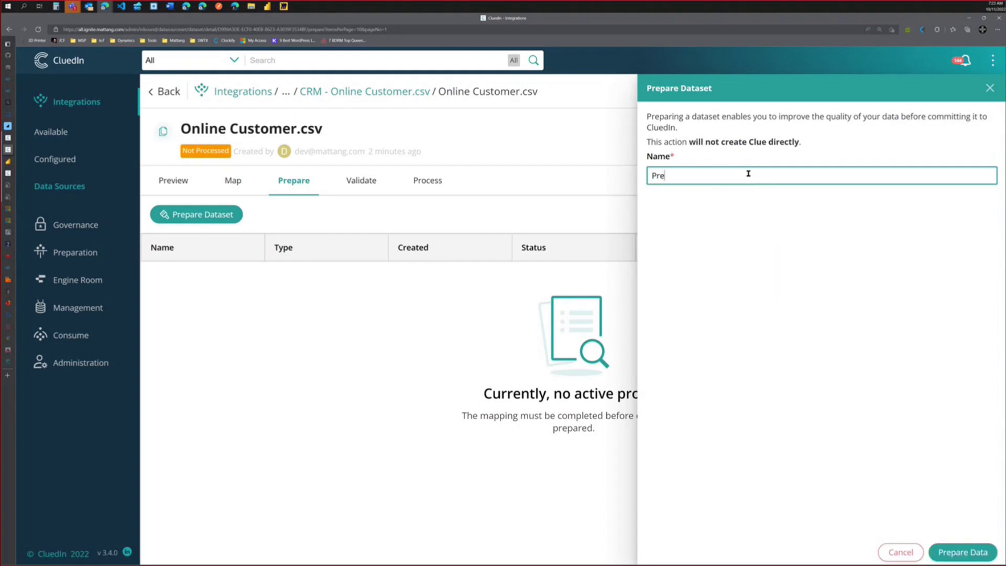
{"action": "type", "text": "pare Online Customer Data"}
{"action": "key", "text": "Return"}
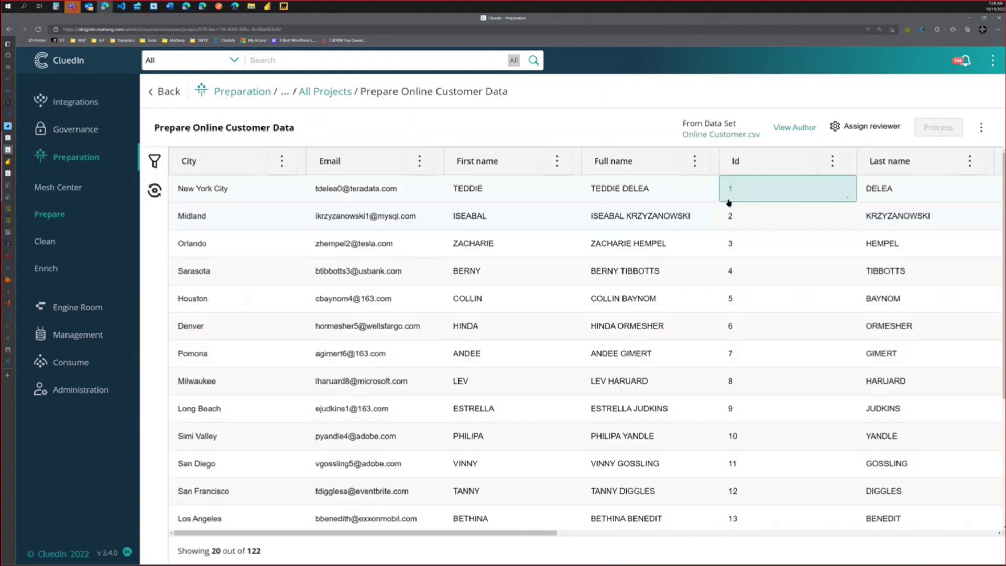
- Transform the values of the First name, Full name and Last name columns to title case
{"action": "left_click", "coordinate": [557, 161]}
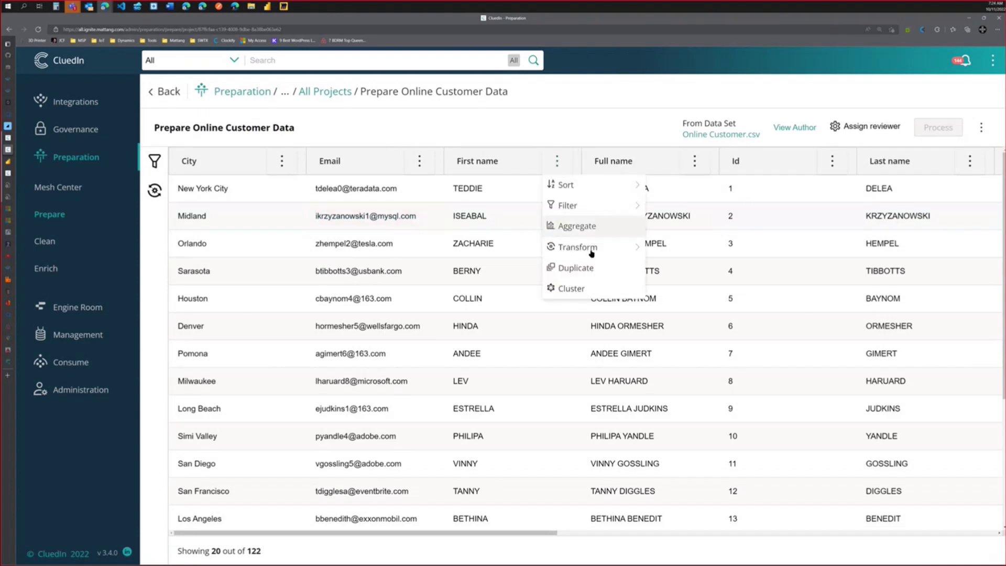
{"action": "mouse_move", "coordinate": [595, 253]}
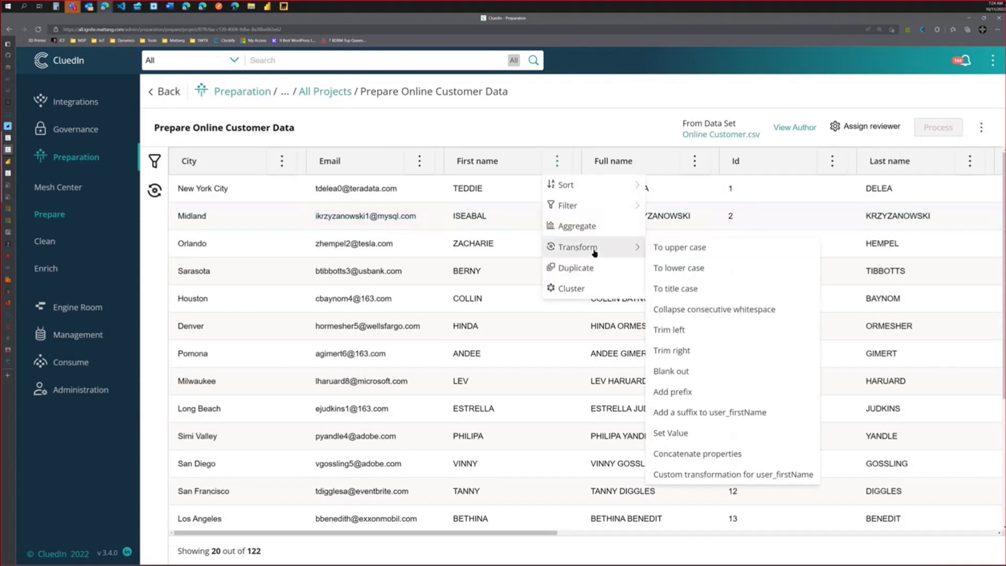
{"action": "left_click", "coordinate": [676, 289]}
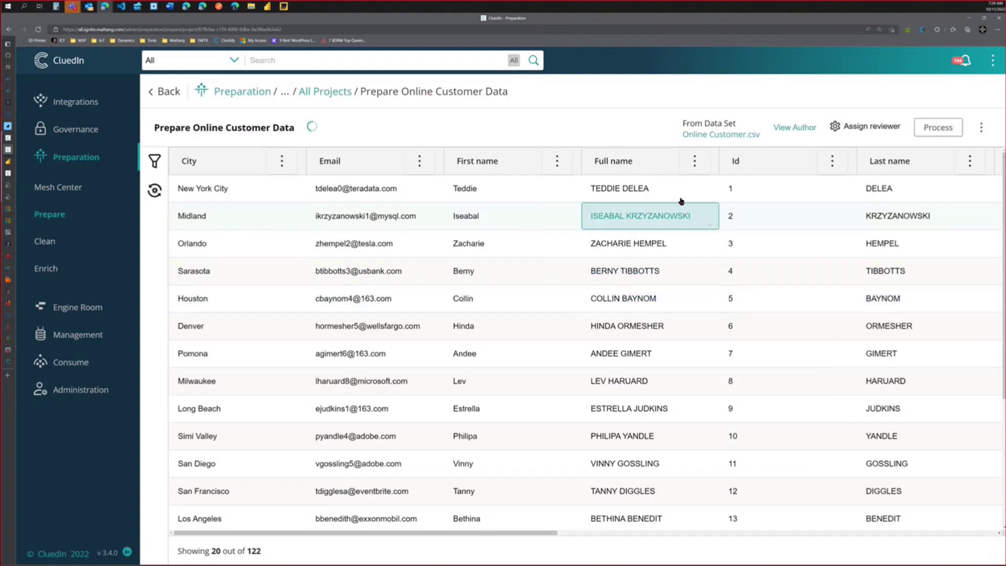
{"action": "left_click", "coordinate": [694, 163]}
{"action": "mouse_move", "coordinate": [707, 247]}
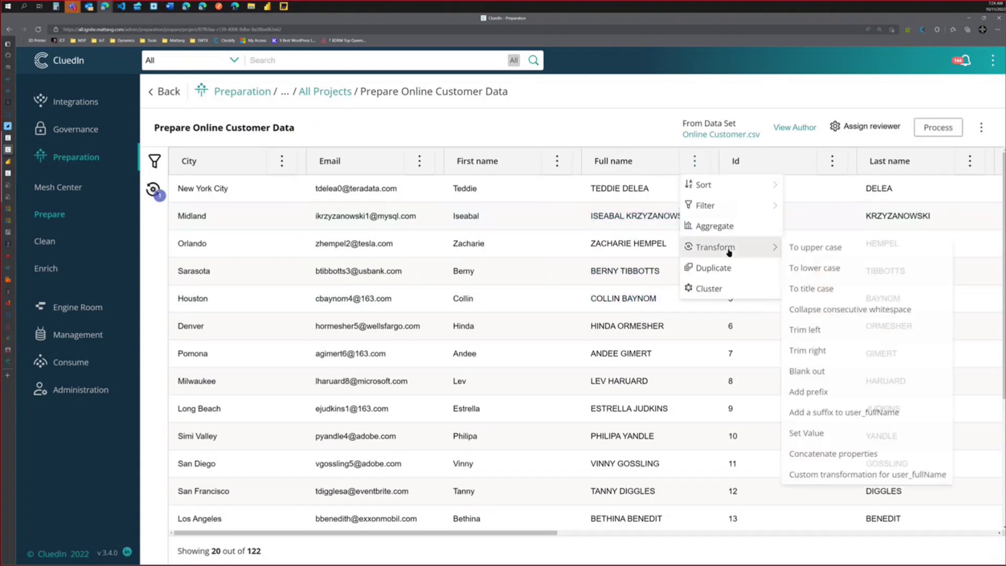
{"action": "left_click", "coordinate": [807, 288]}
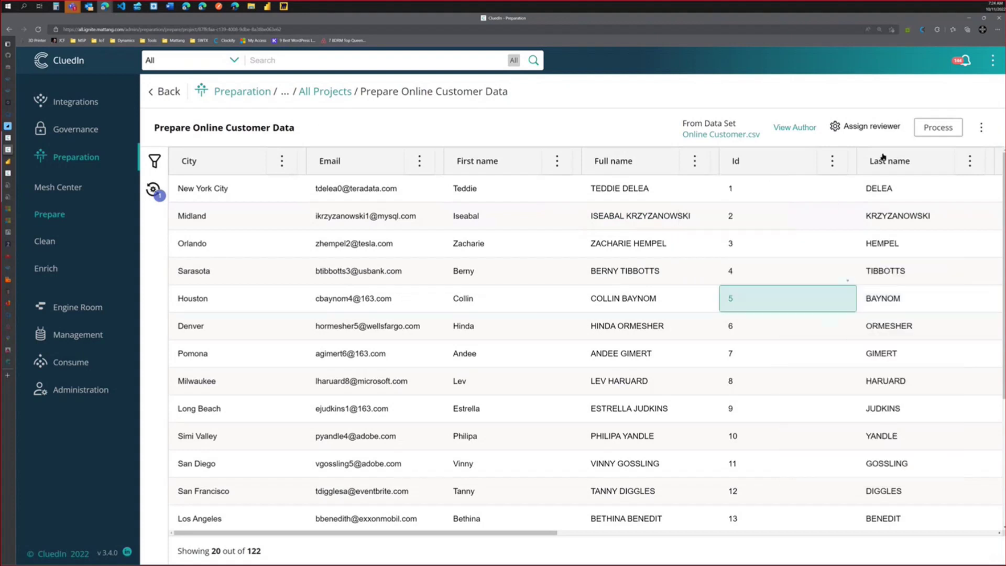
{"action": "left_click", "coordinate": [970, 162]}
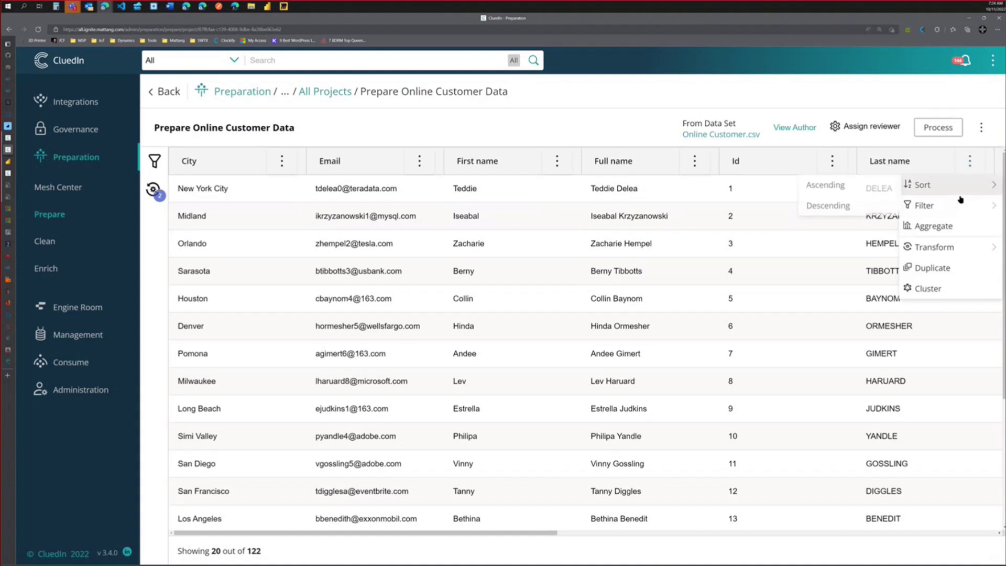
{"action": "mouse_move", "coordinate": [960, 204]}
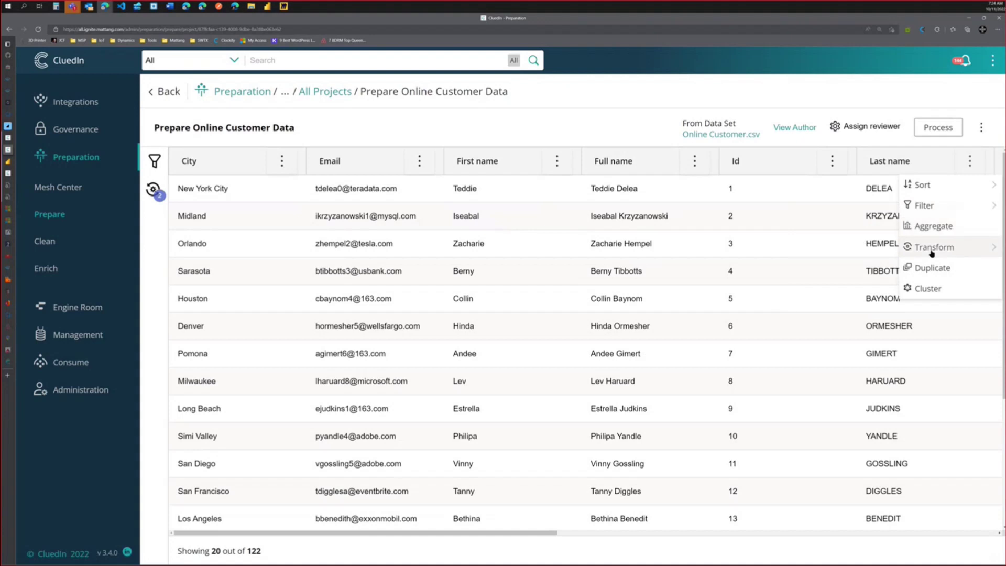
{"action": "mouse_move", "coordinate": [914, 251]}
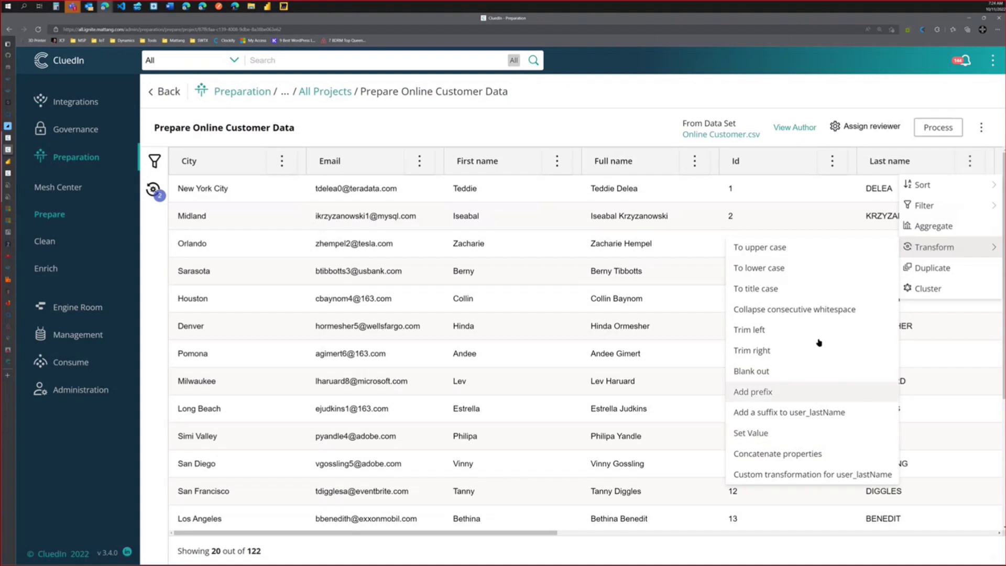
{"action": "left_click", "coordinate": [752, 289]}
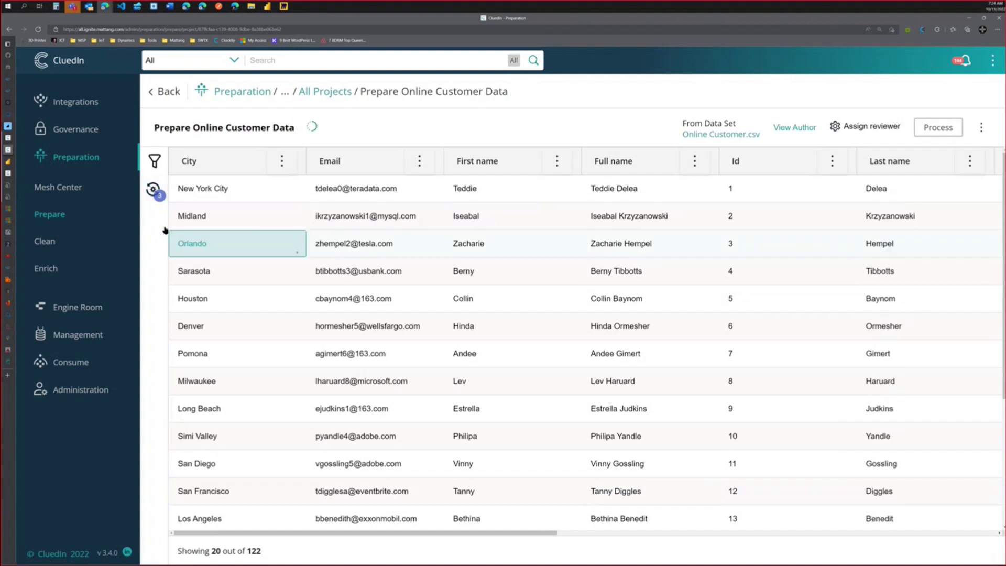
- Review the list of applied operations, and process the preparation project by committing its changes
{"action": "left_click", "coordinate": [153, 189]}
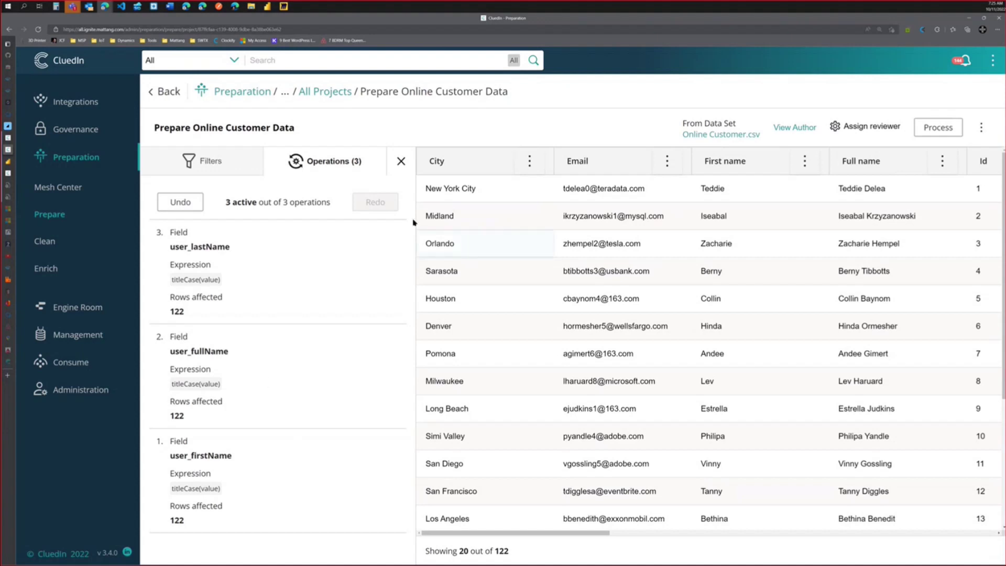
{"action": "left_click", "coordinate": [947, 127]}
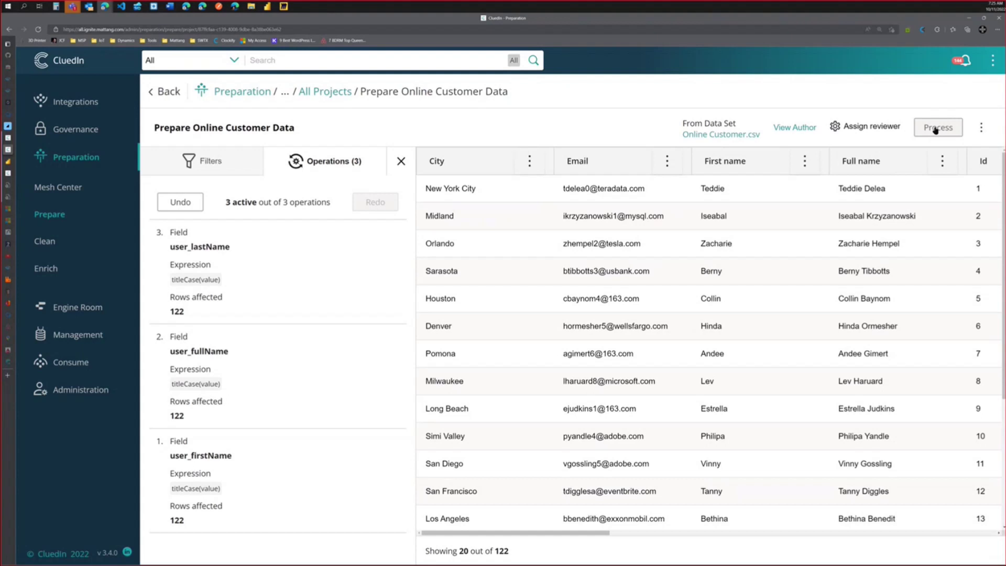
{"action": "left_click", "coordinate": [936, 128]}
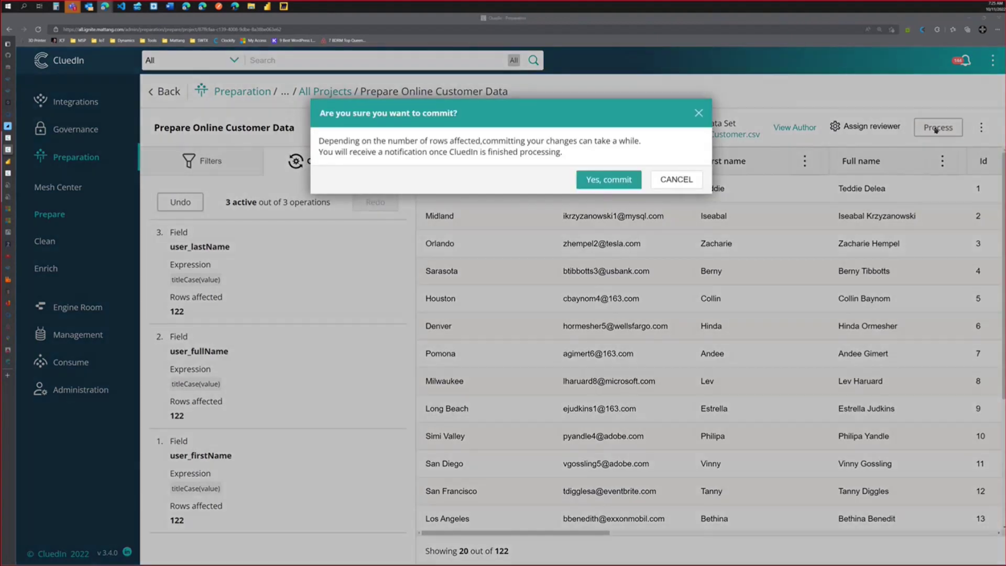
{"action": "left_click", "coordinate": [607, 180]}
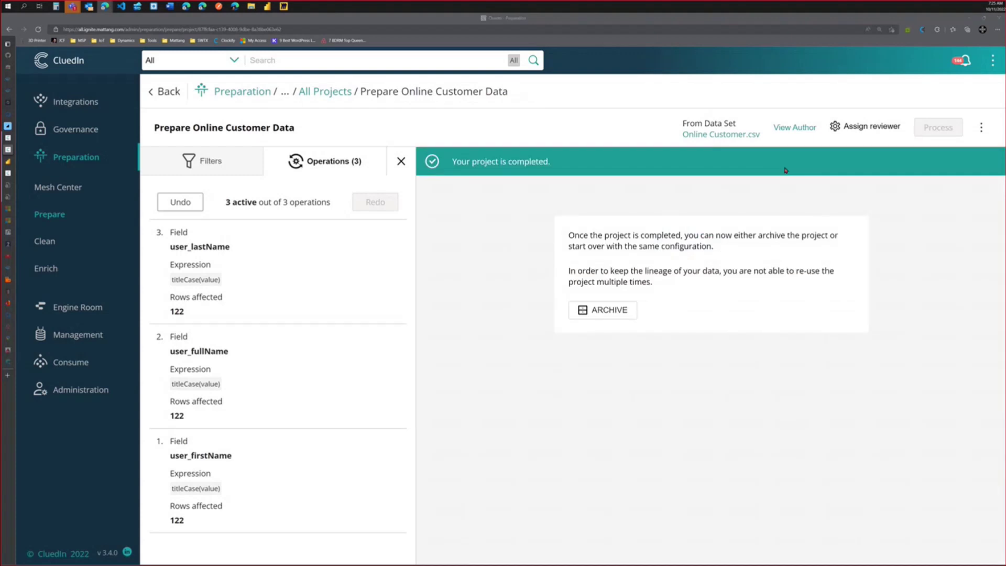
- Switch to the Power BI report to check the people and Has Phone figures, and return to CluedIn
{"action": "key", "text": "alt+Tab"}
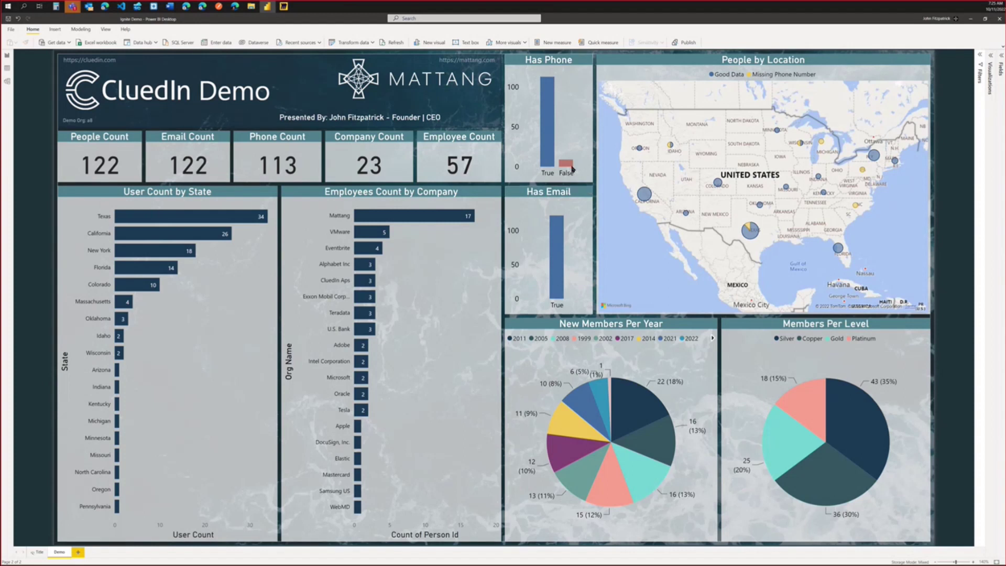
{"action": "mouse_move", "coordinate": [572, 168]}
{"action": "key", "text": "alt+Tab"}
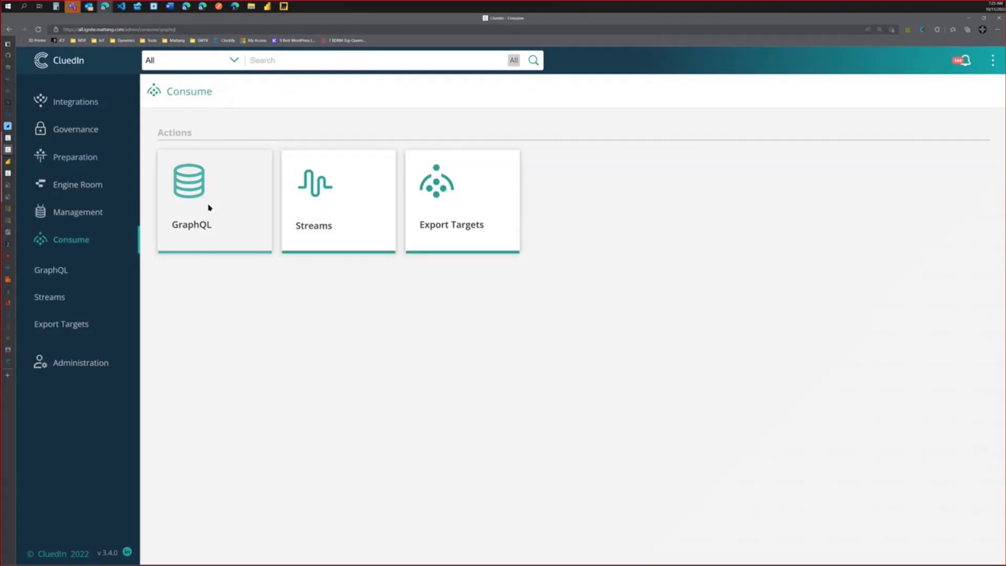
- Run the earlier GraphQL postProcess query for /Organization entities with page size 500, and switch back to the Power BI report
{"action": "left_click", "coordinate": [206, 209]}
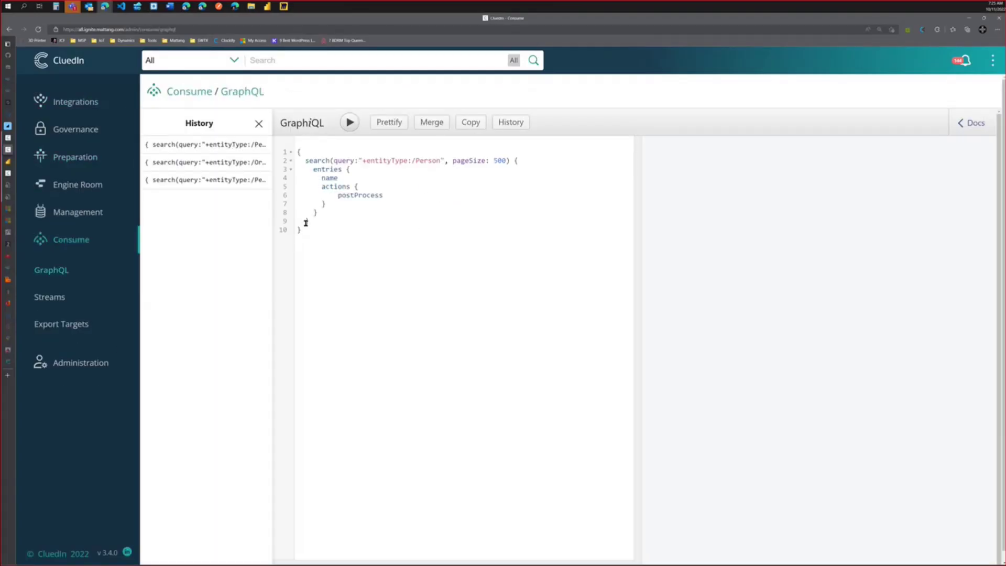
{"action": "left_click", "coordinate": [231, 162]}
{"action": "left_click", "coordinate": [350, 125]}
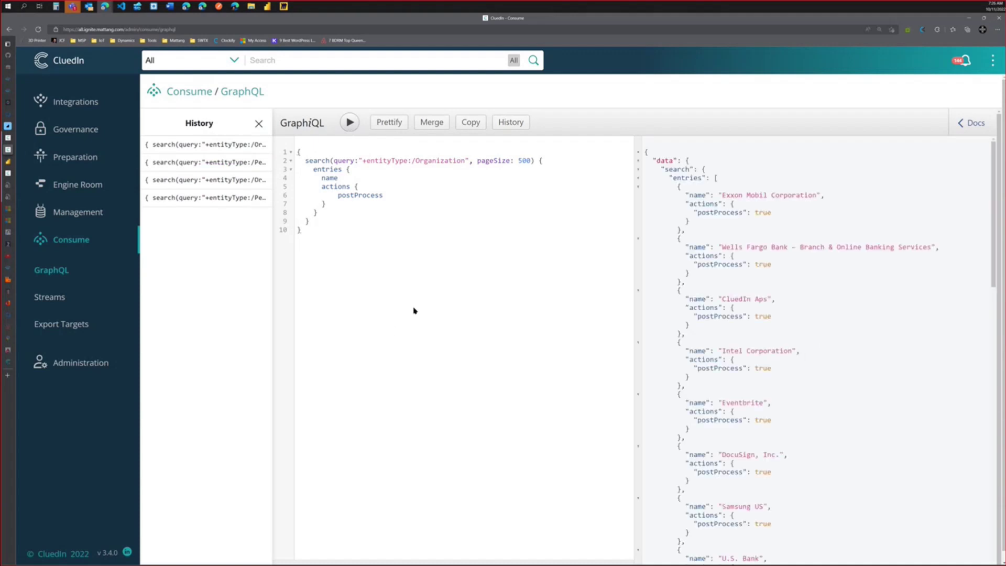
{"action": "key", "text": "alt+Tab"}
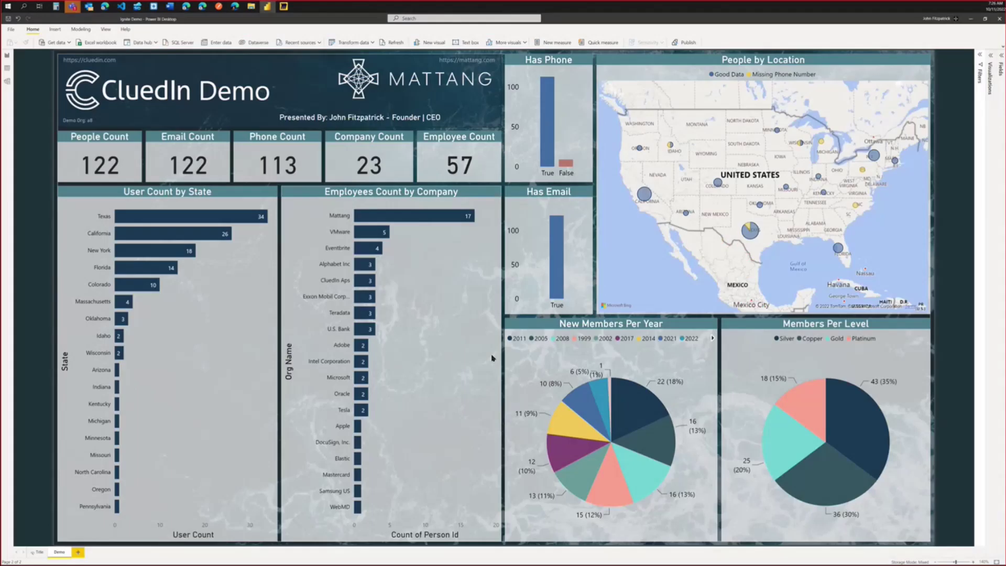